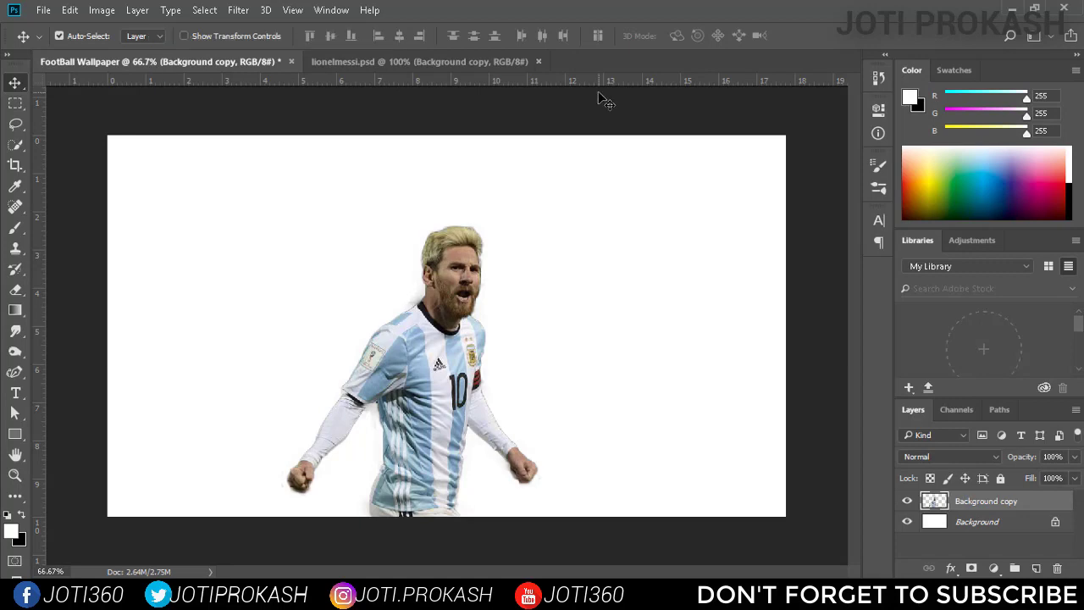
Open the field-football-grass-46792 image and bring the stadium photo into the FootBall Wallpaper document.
left_click(44, 10)
left_click(51, 32)
left_click(273, 249)
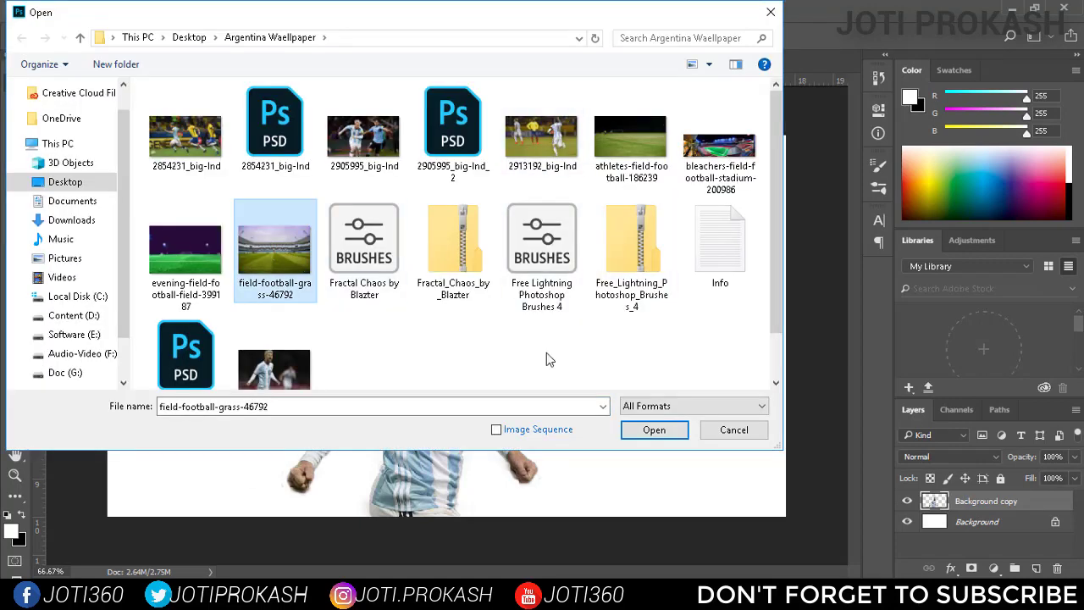
left_click(653, 429)
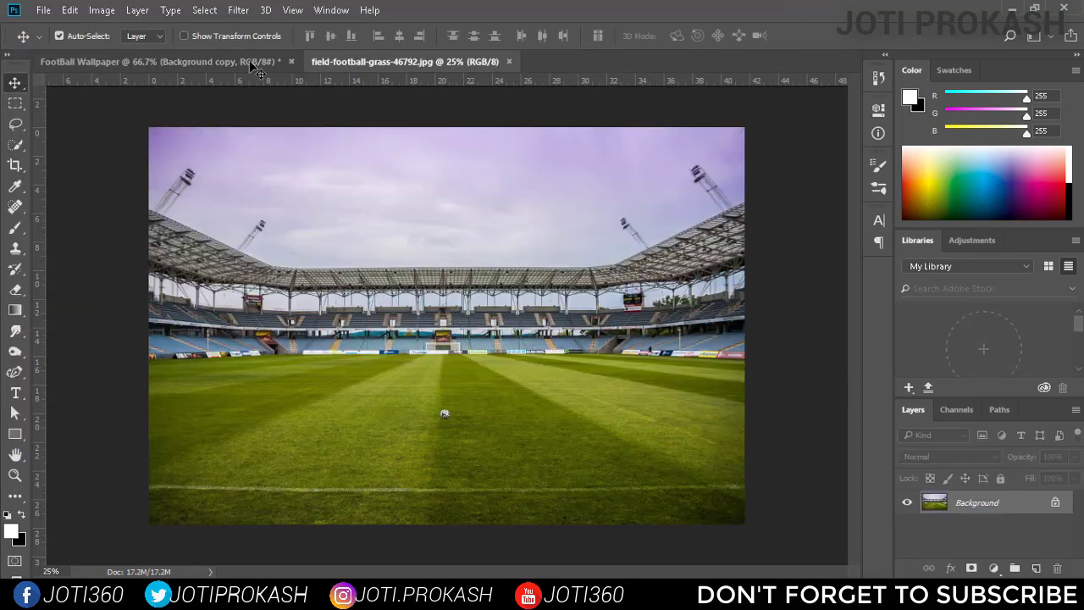
left_click_drag(252, 66, 471, 377)
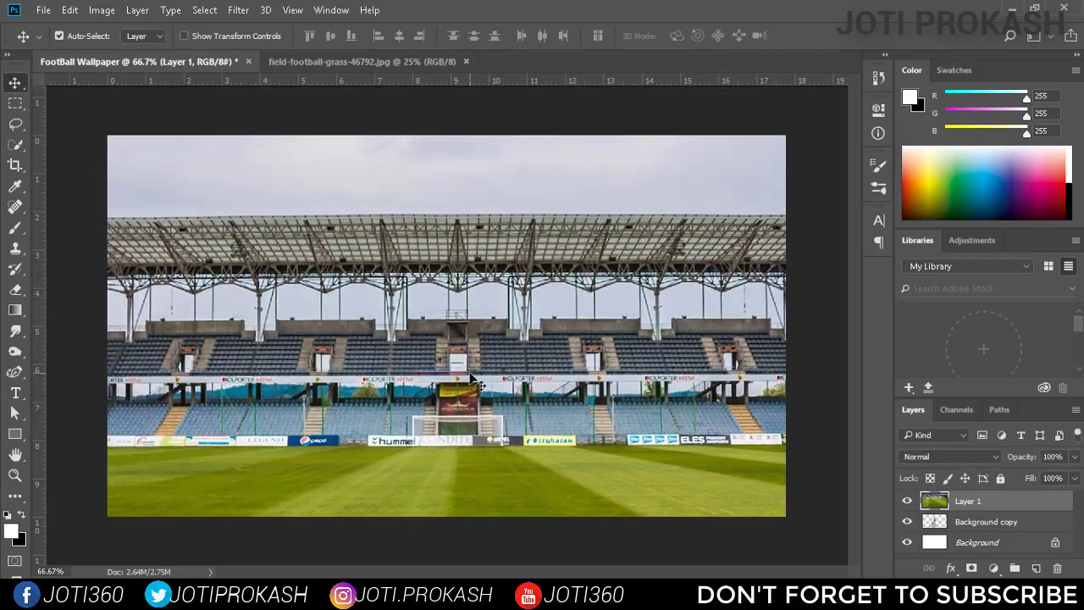
Place the stadium layer beneath the player and scale it to about 63% so the stands fit behind him.
left_click_drag(981, 507, 987, 531)
key("ctrl+minus")
key("ctrl+minus")
key("ctrl+minus")
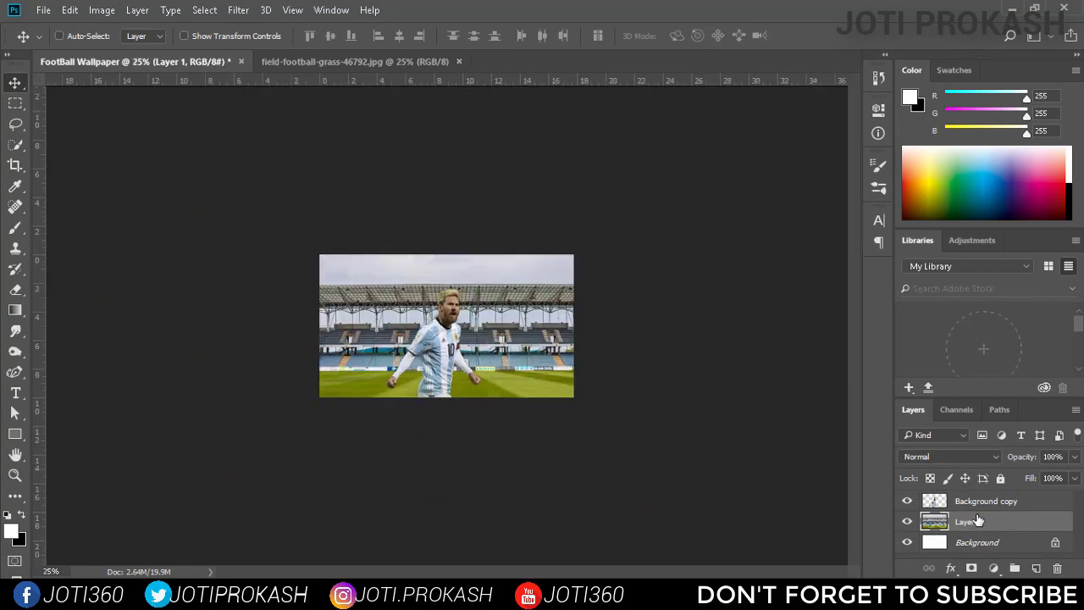
key("ctrl+t")
left_click_drag(753, 147, 594, 306)
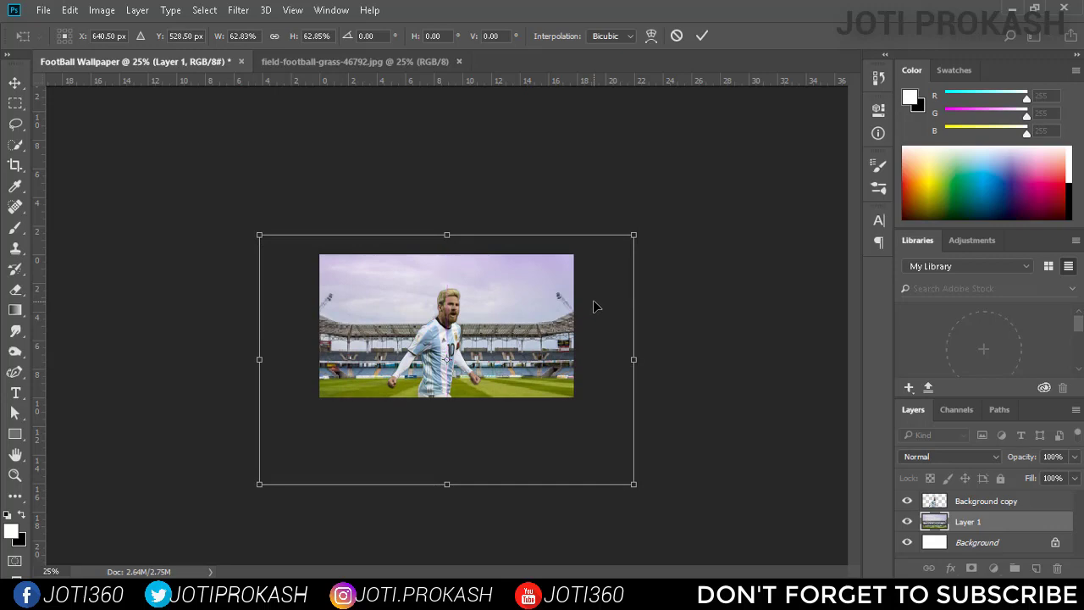
key("Return")
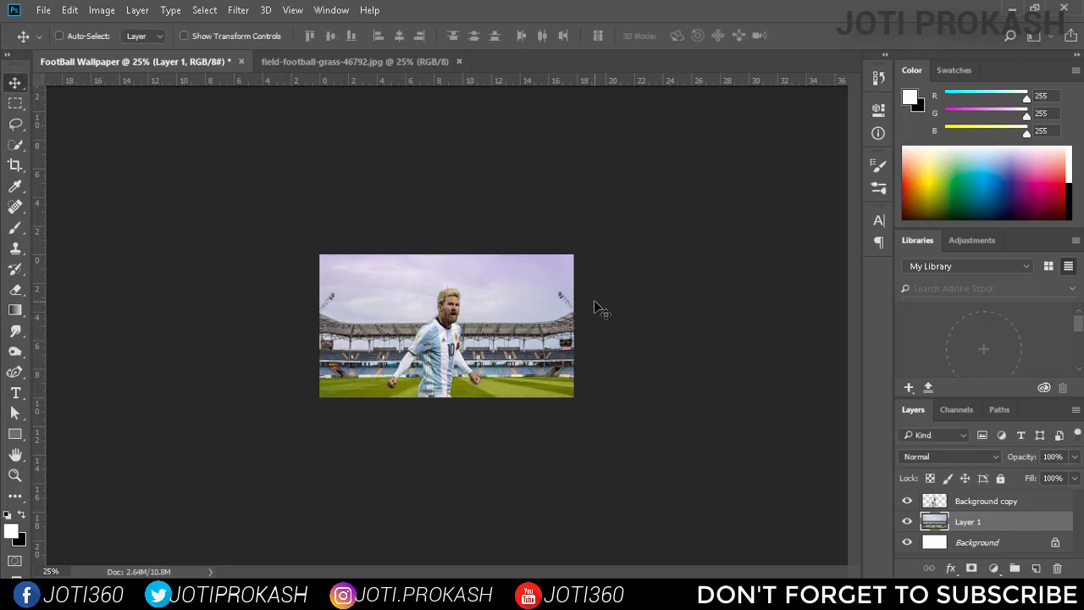
Add a black solid color fill layer between the stadium and the player.
key("ctrl+plus")
key("ctrl+plus")
key("ctrl+plus")
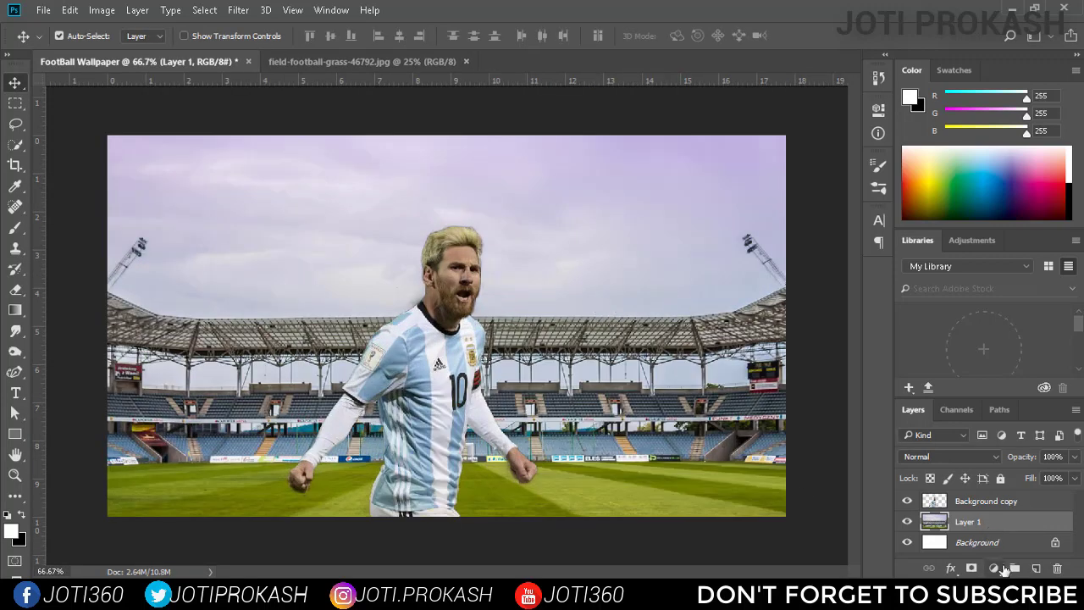
left_click(996, 568)
left_click(1000, 223)
left_click_drag(609, 313, 520, 351)
left_click(907, 121)
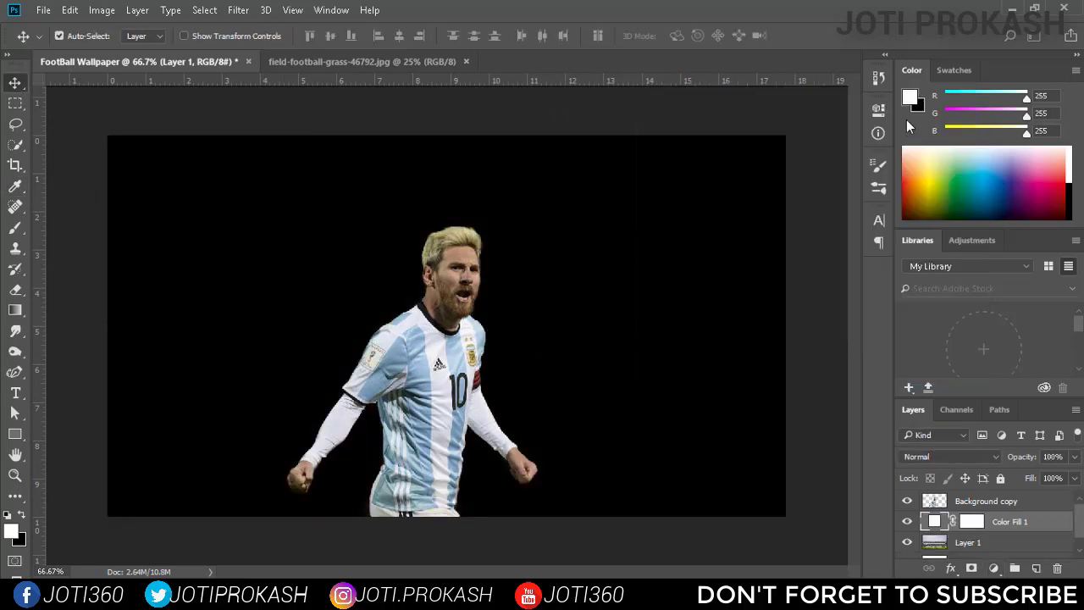
Set the black fill layer's opacity to 65% to darken the stadium.
left_click_drag(1074, 457, 1047, 478)
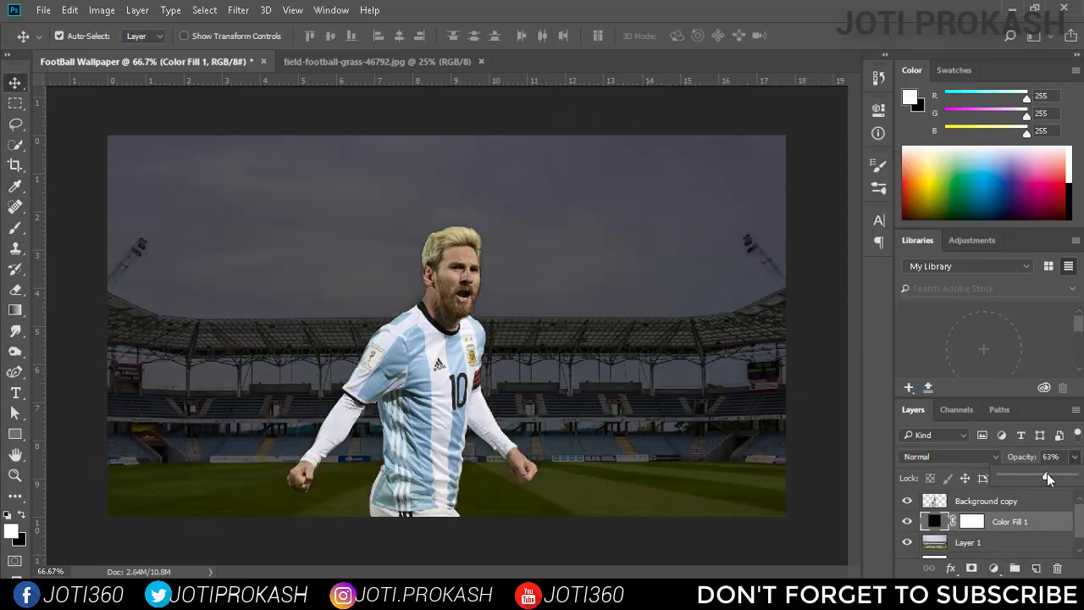
left_click_drag(1045, 479, 1048, 479)
type("65")
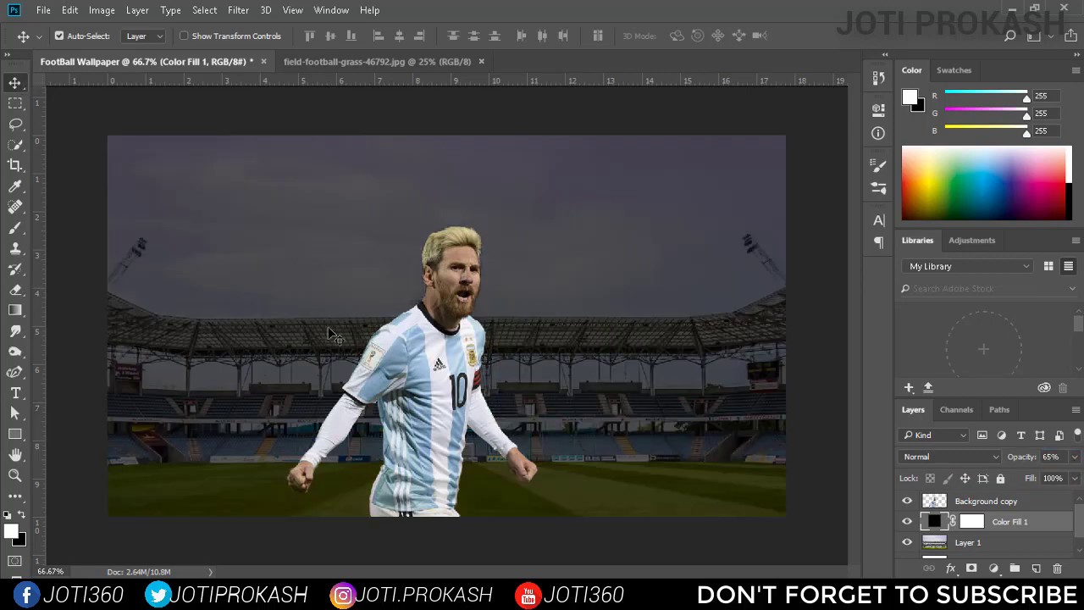
Add one empty layer above the player and another just beneath him, naming the lower one Brush Back.
left_click(986, 502)
left_click(1035, 568)
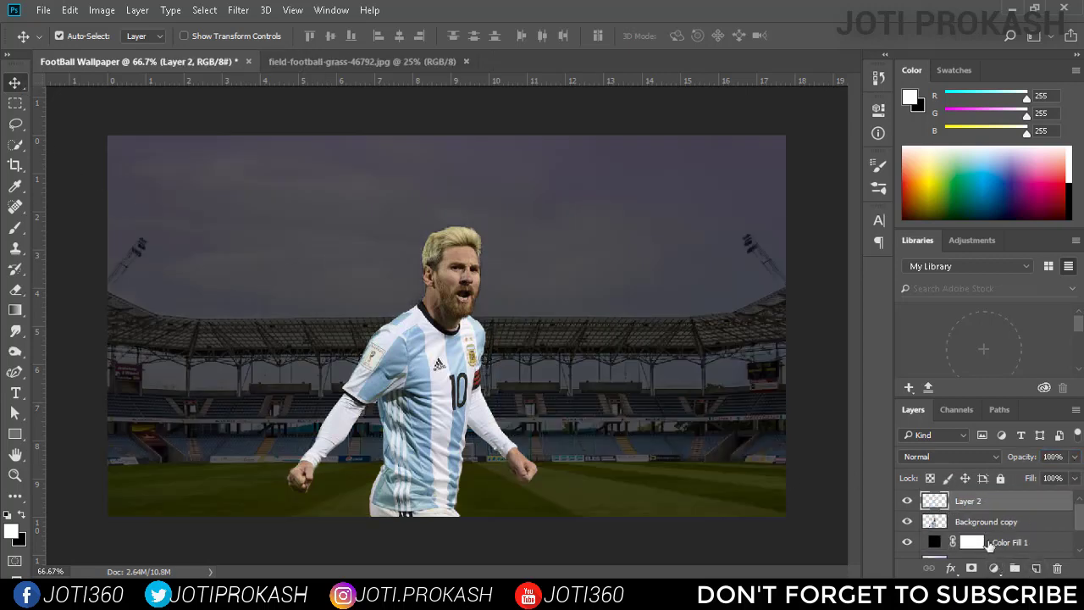
left_click(975, 525)
left_click(974, 543)
left_click(1035, 568)
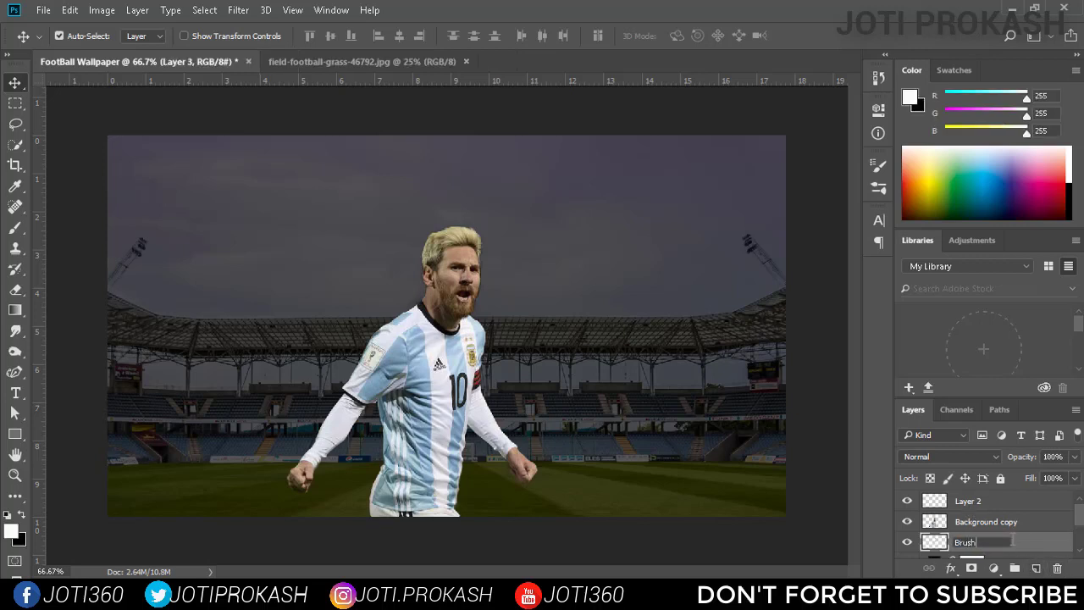
Rename the empty layer above the player as Brush UP.
left_click(1007, 506)
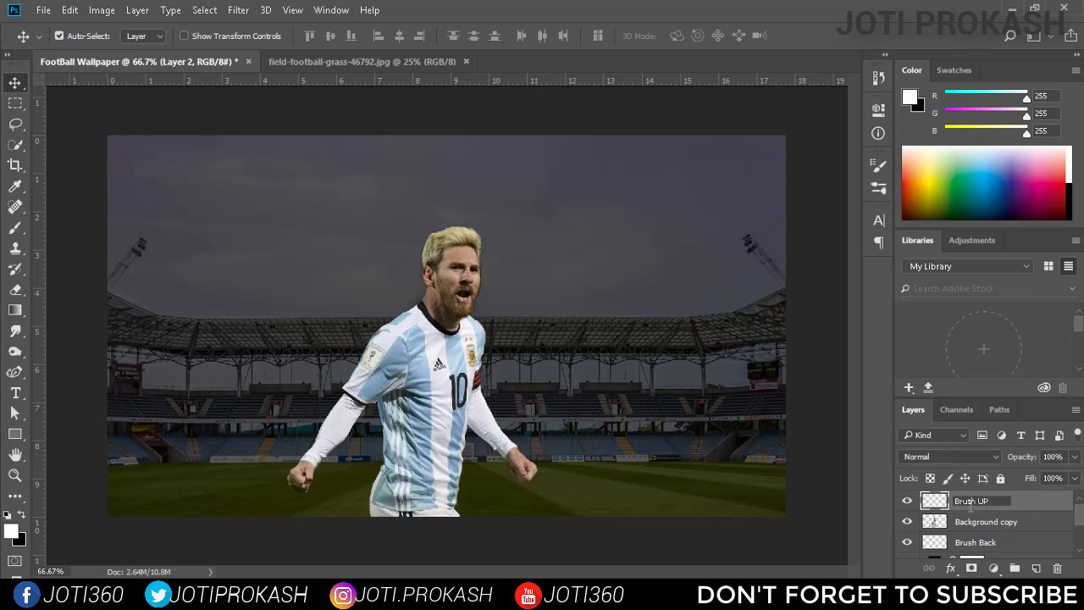
type("Brush UP")
key("Return")
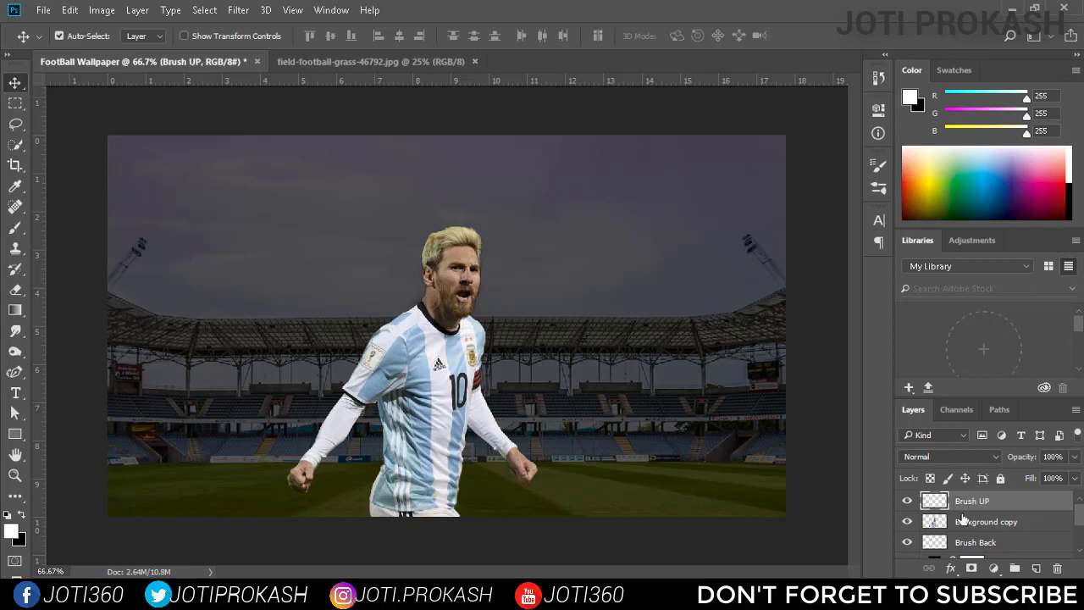
Activate the Brush tool on the Brush Back layer with Pincel muestreado 1 from the Fractal Chaos by Blazter set.
left_click(1001, 543)
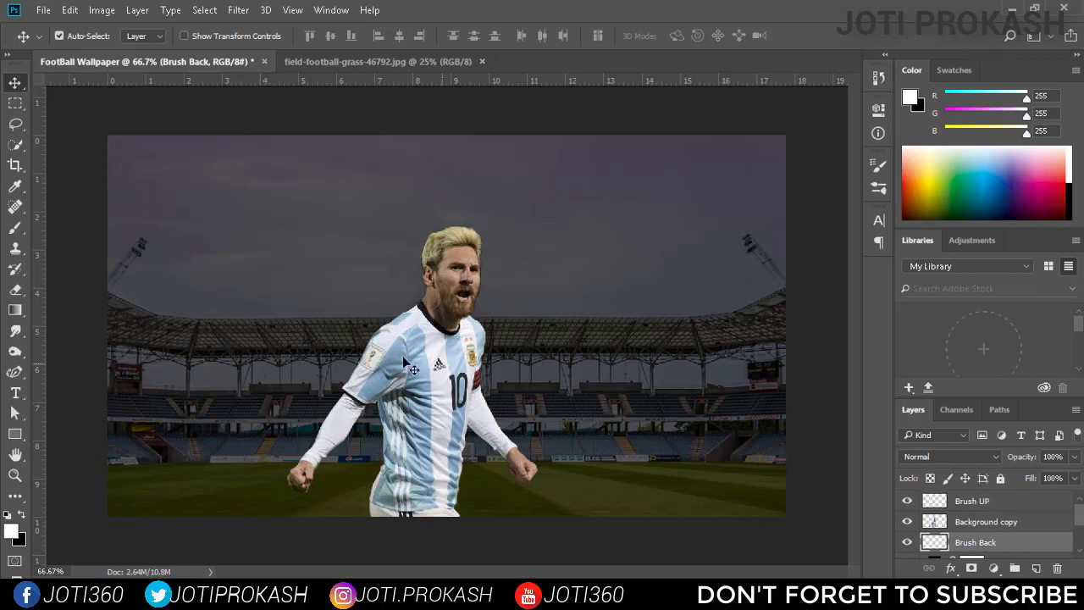
key("b")
left_click(85, 38)
scroll(247, 242, "up", 10)
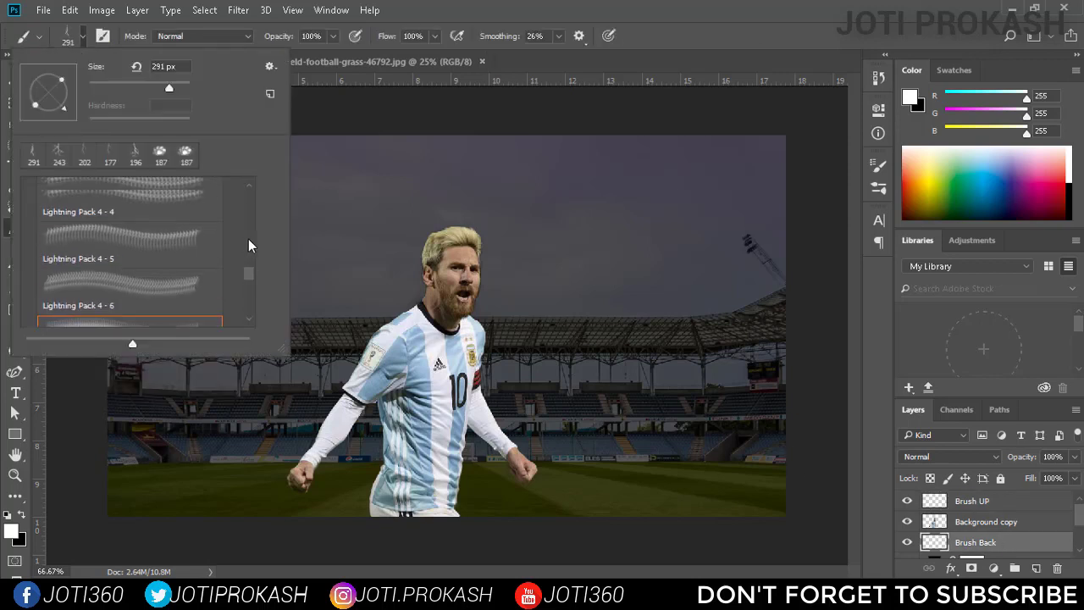
scroll(173, 267, "up", 5)
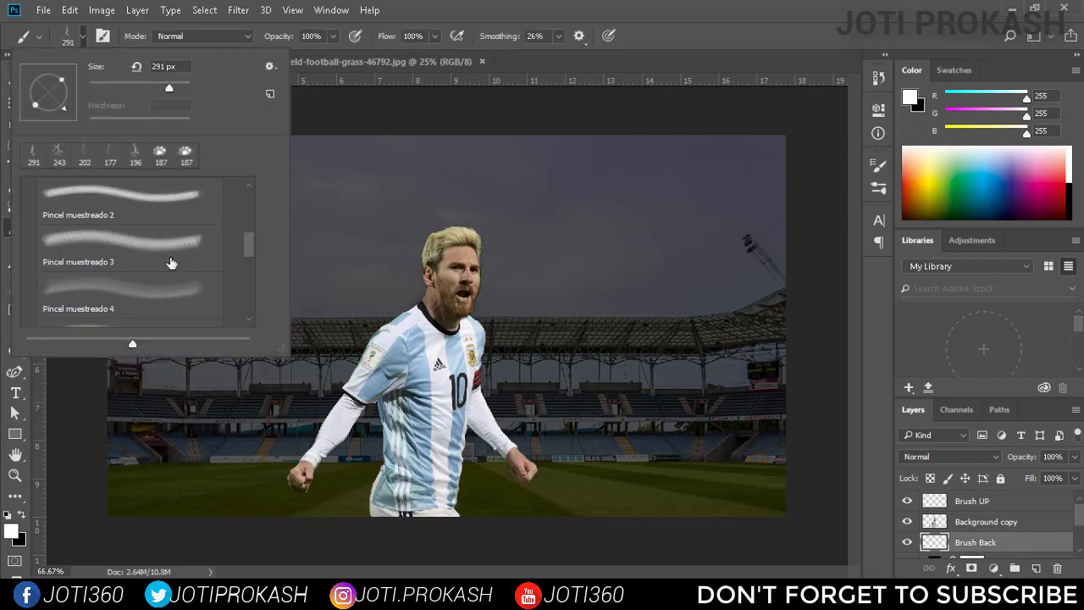
left_click(29, 259)
left_click(29, 290)
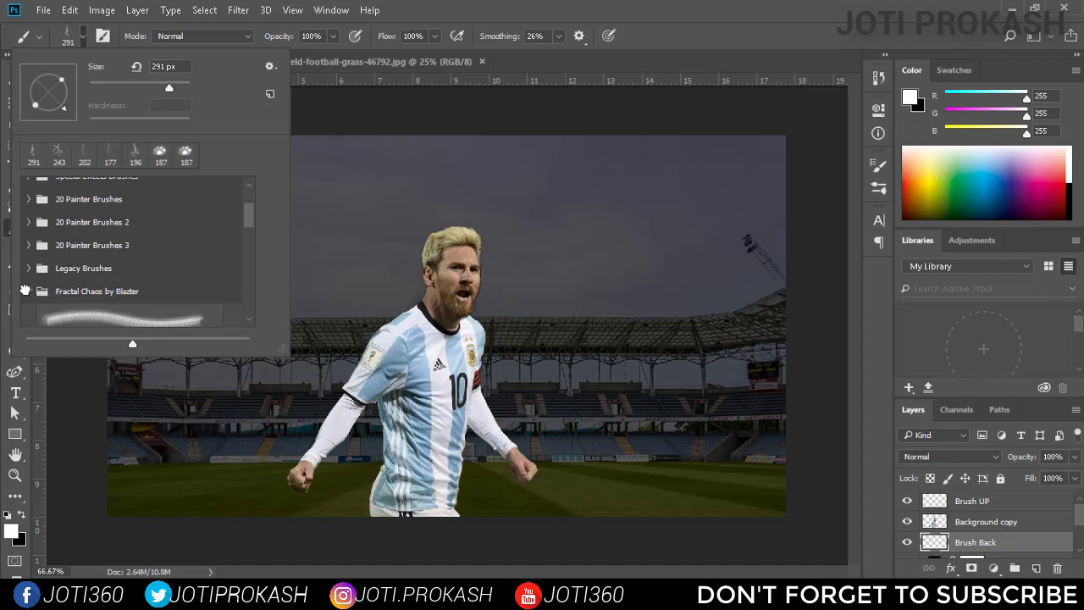
scroll(144, 280, "down", 2)
left_click(144, 271)
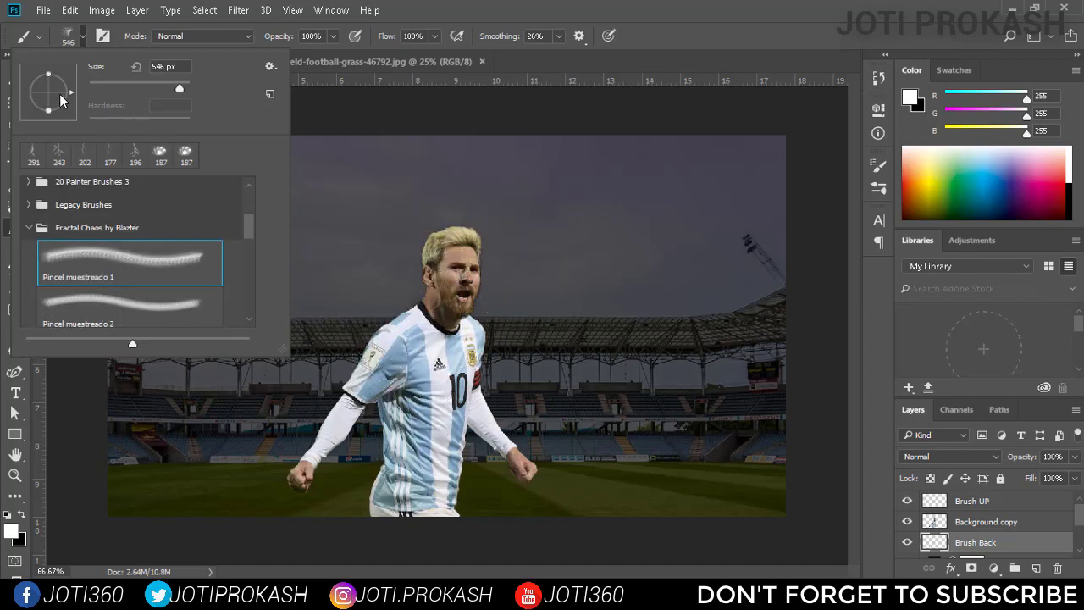
Try stamping the 546 px brush in white with a rotated tip behind the player's head.
left_click_drag(71, 93, 65, 113)
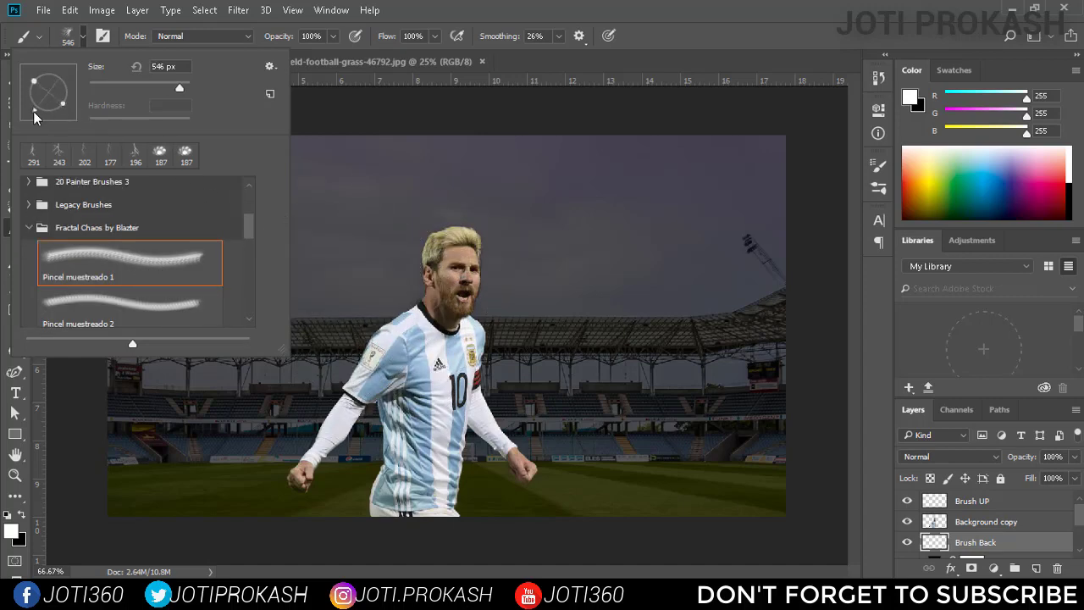
left_click(406, 275)
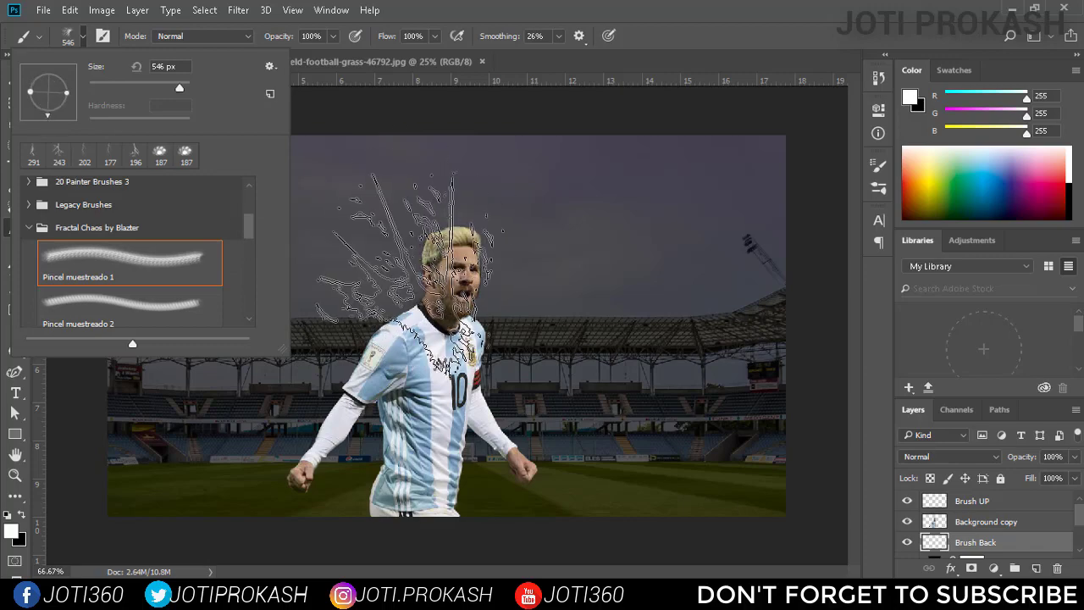
key("ctrl+z")
left_click(11, 530)
left_click_drag(552, 130, 551, 128)
left_click(912, 128)
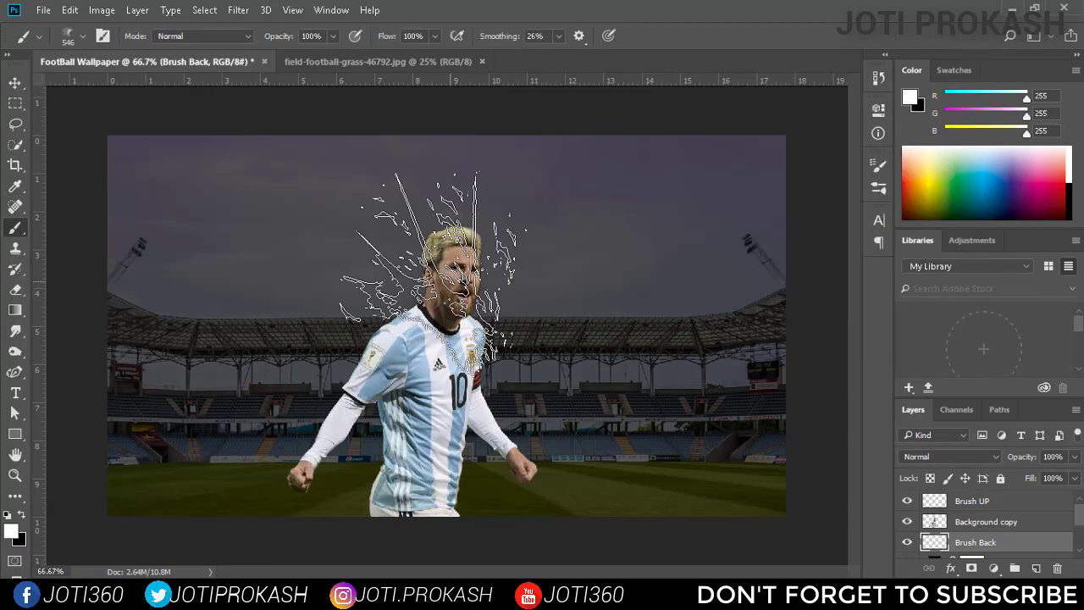
left_click(435, 273)
key("ctrl+z")
Try stamping the Pincel muestreado 2 brush at 640 px behind the player's head.
left_click(83, 37)
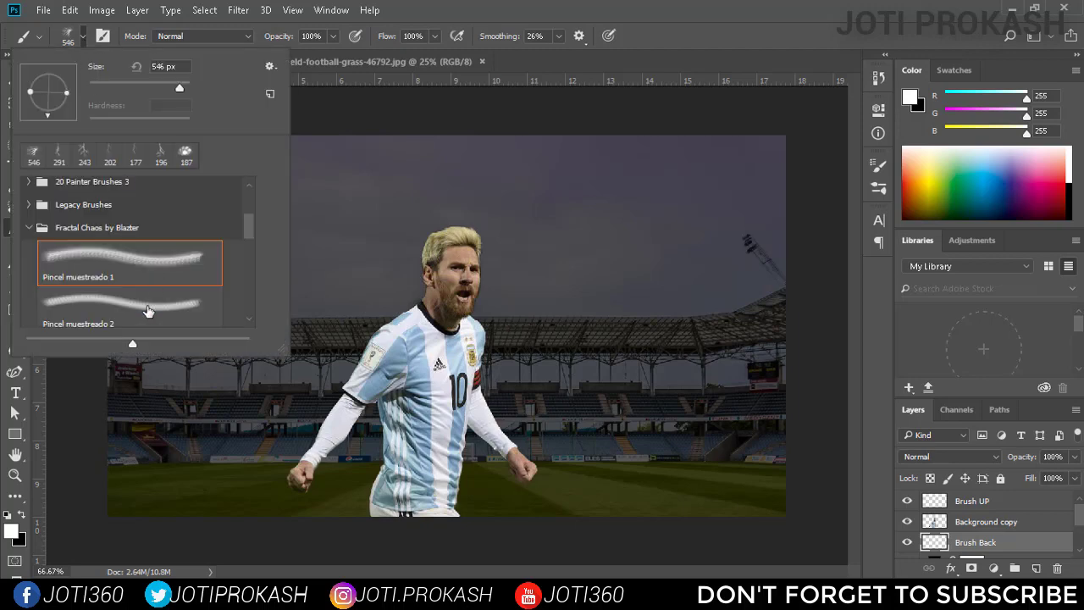
left_click(127, 300)
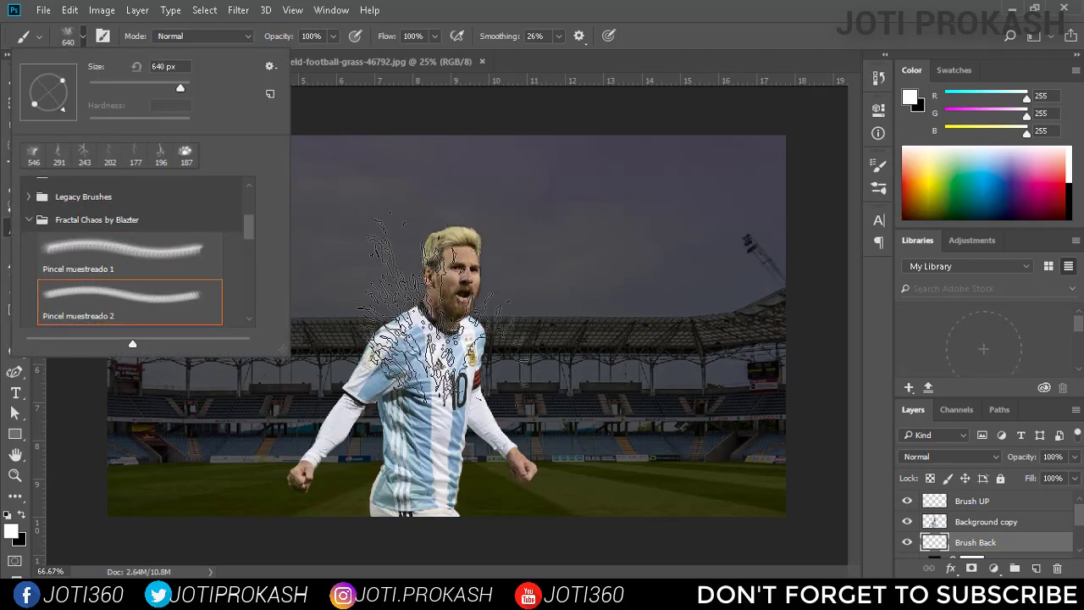
left_click(375, 276)
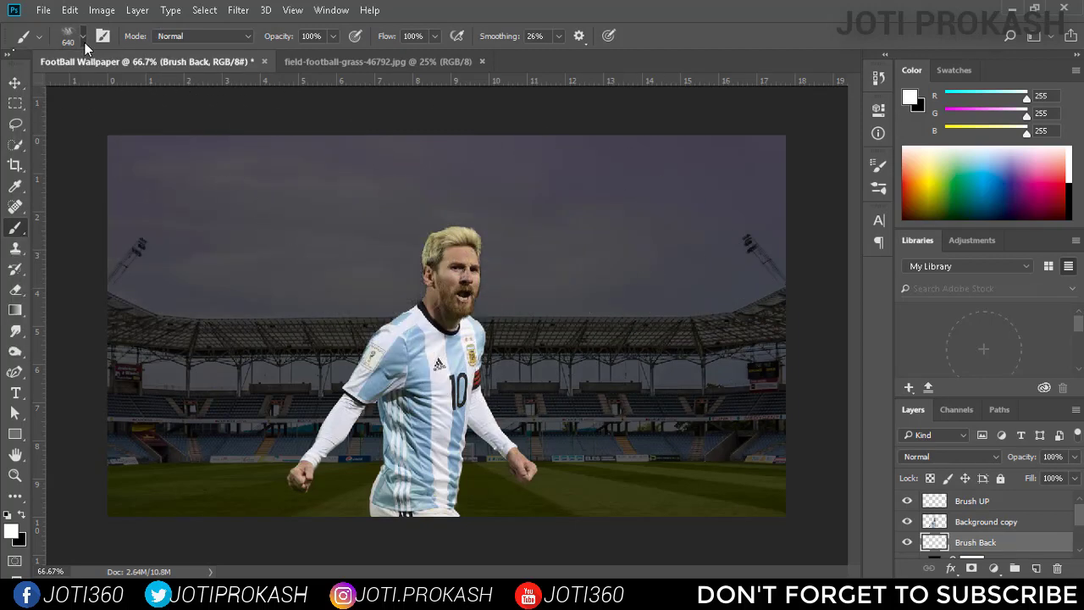
Rotate the Pincel muestreado 2 tip, reduce it to 417 px and stamp it behind the player's head and shoulder.
left_click(84, 38)
left_click_drag(63, 109, 69, 90)
left_click_drag(180, 89, 176, 89)
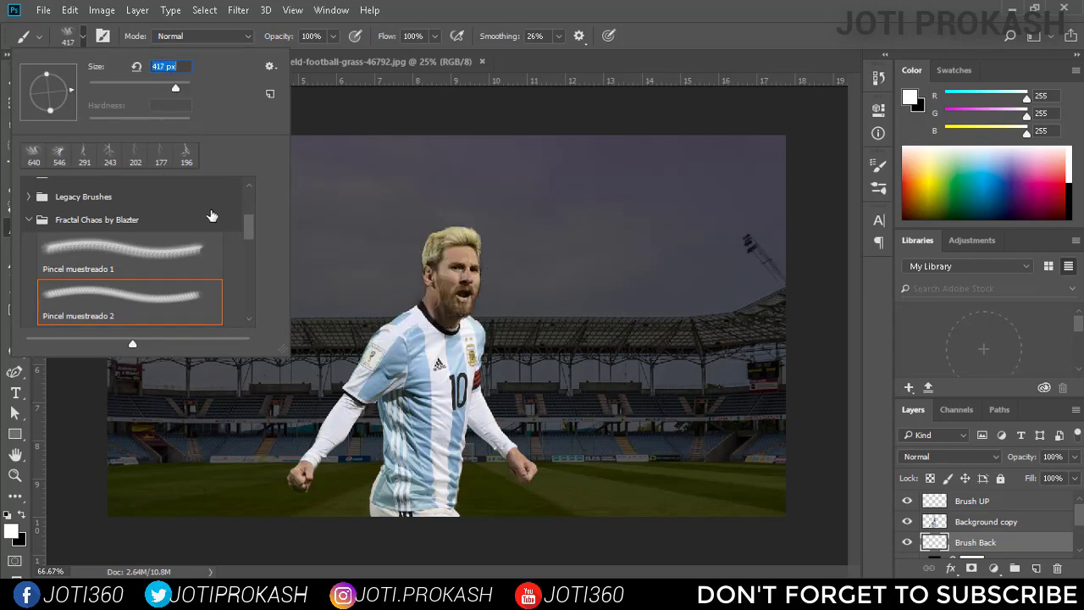
left_click_drag(72, 103, 70, 113)
left_click(402, 281)
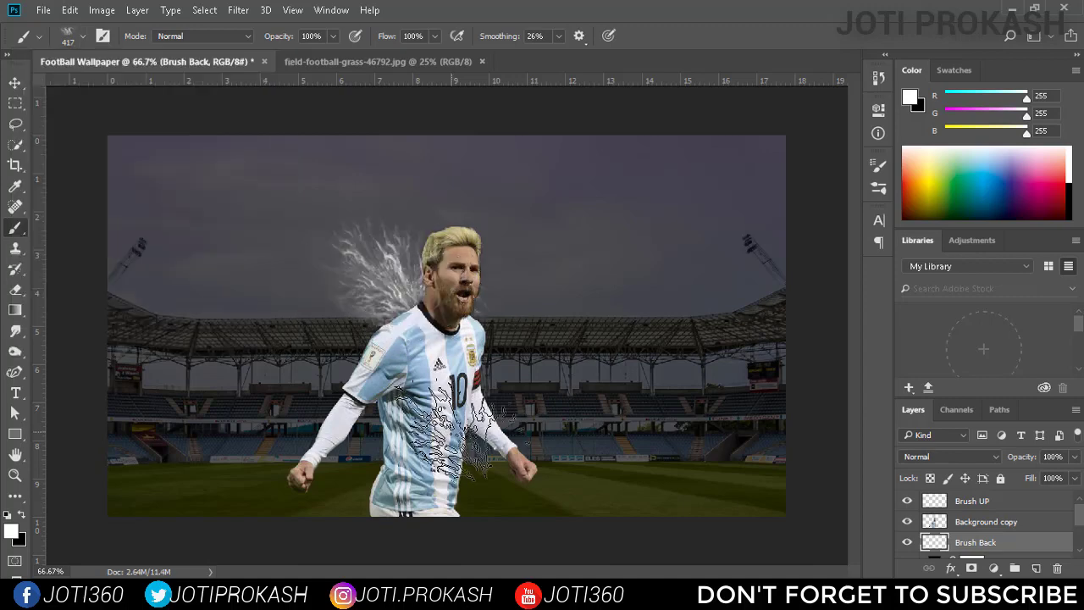
Switch to the Pincel muestreado 3 brush at 519 px from the Fractal Chaos by Blazter set.
left_click(82, 37)
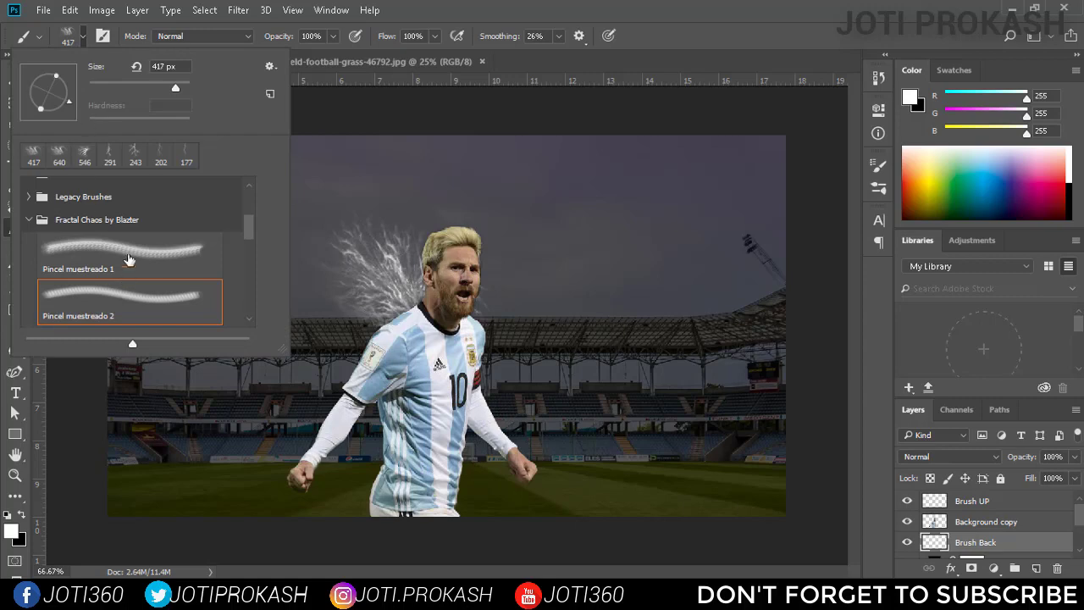
left_click(128, 260)
left_click_drag(157, 90, 177, 97)
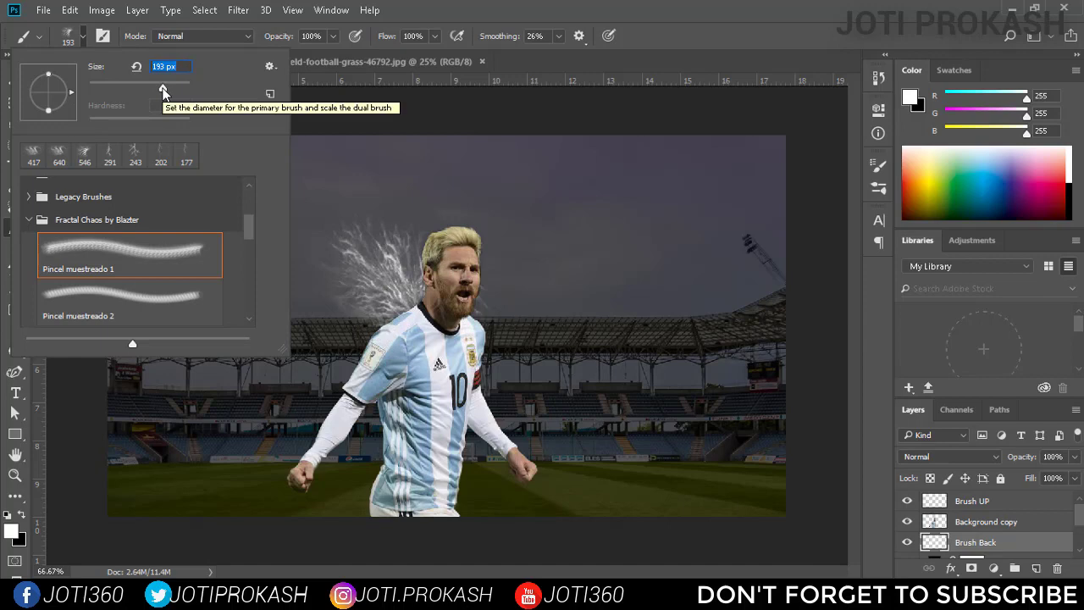
scroll(135, 263, "down", 2)
left_click(150, 275)
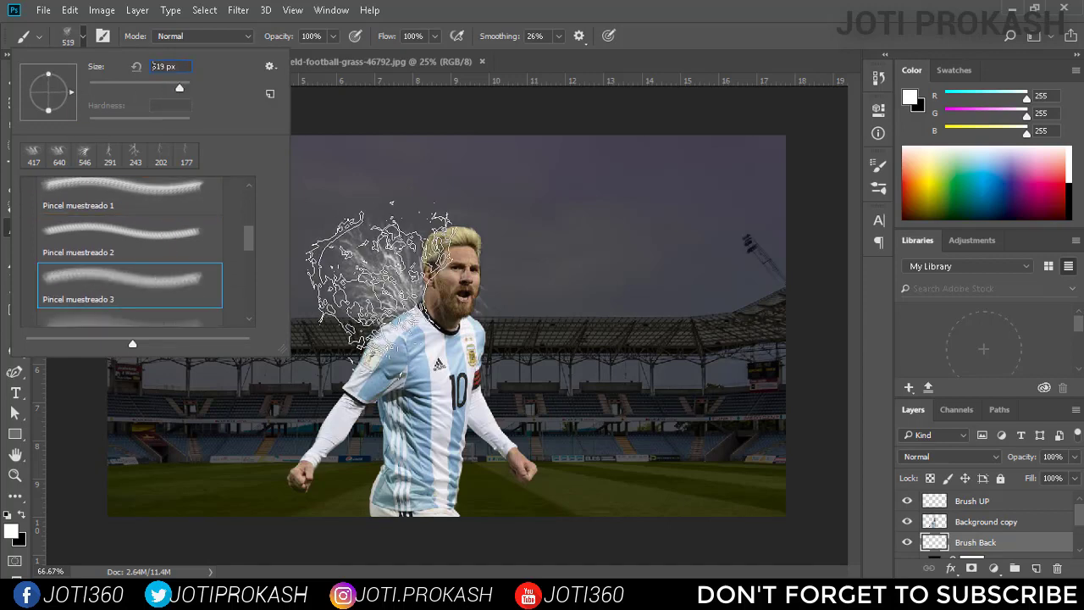
Try stamping the 519 px brush over the sky and behind the player.
left_click(606, 259)
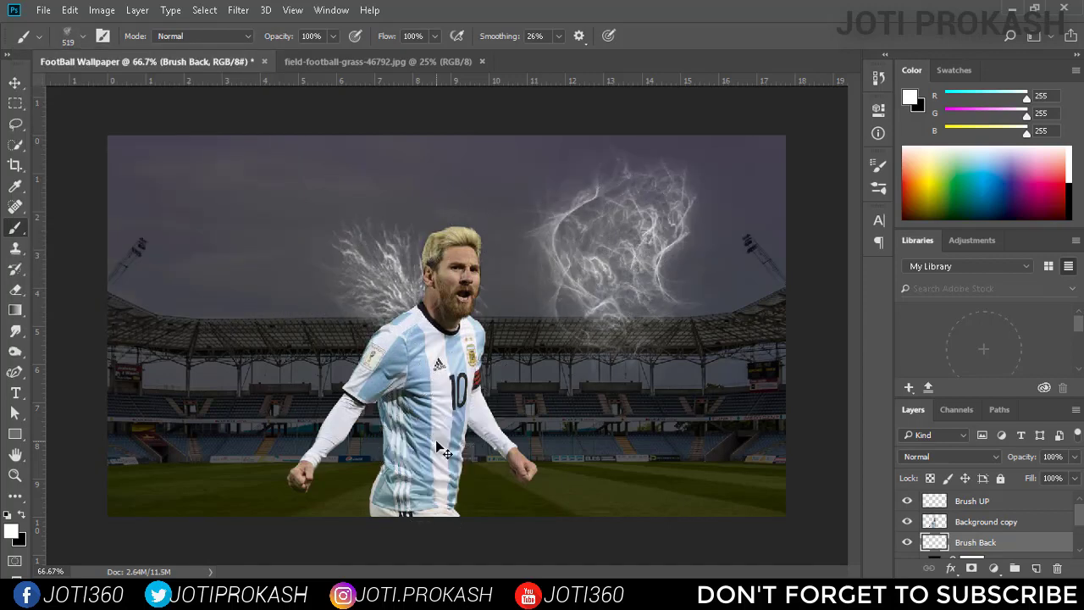
key("ctrl+z")
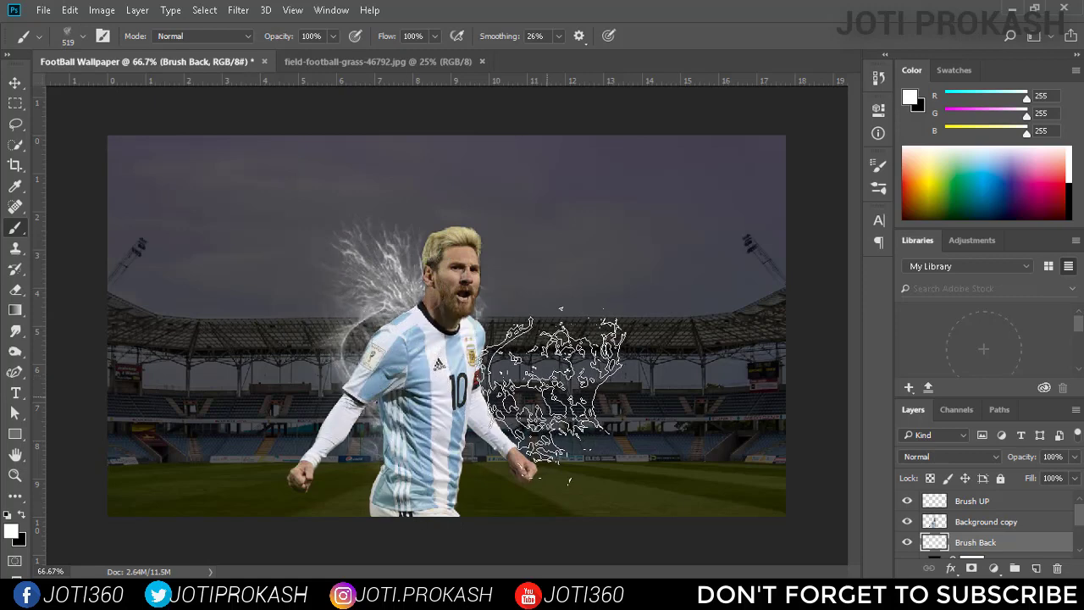
key("ctrl+alt+z")
Delete the Brush Back layer and add a new empty layer named Brush 1 in its place.
left_click(15, 83)
left_click_drag(1000, 542, 1056, 567)
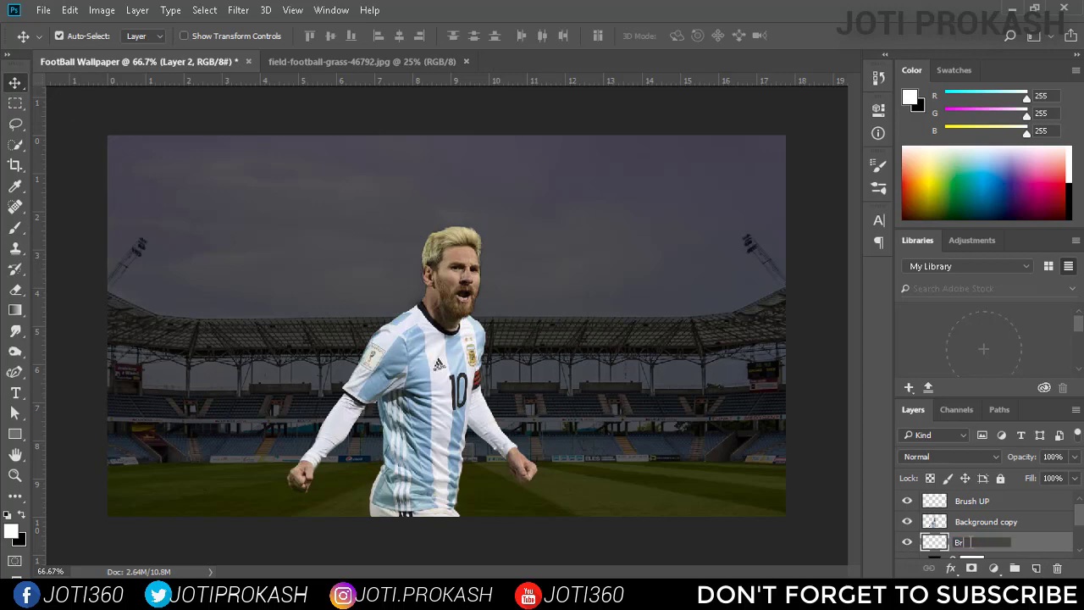
key("Return")
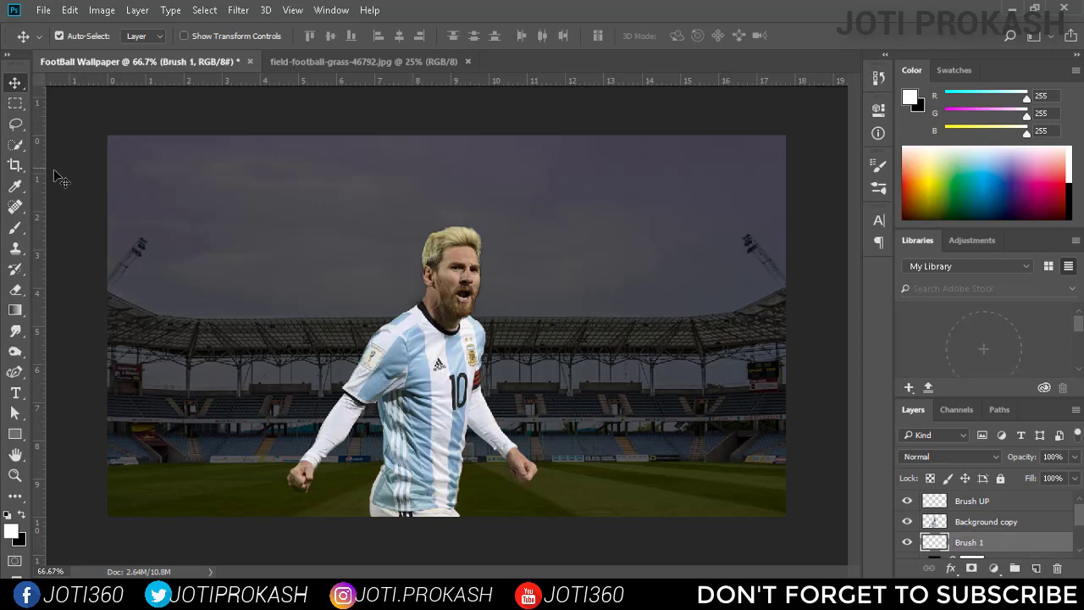
Stamp the 519 px brush behind the player's head and shoulder, rotate its tip and stamp it again behind his torso.
key("b")
left_click(385, 287)
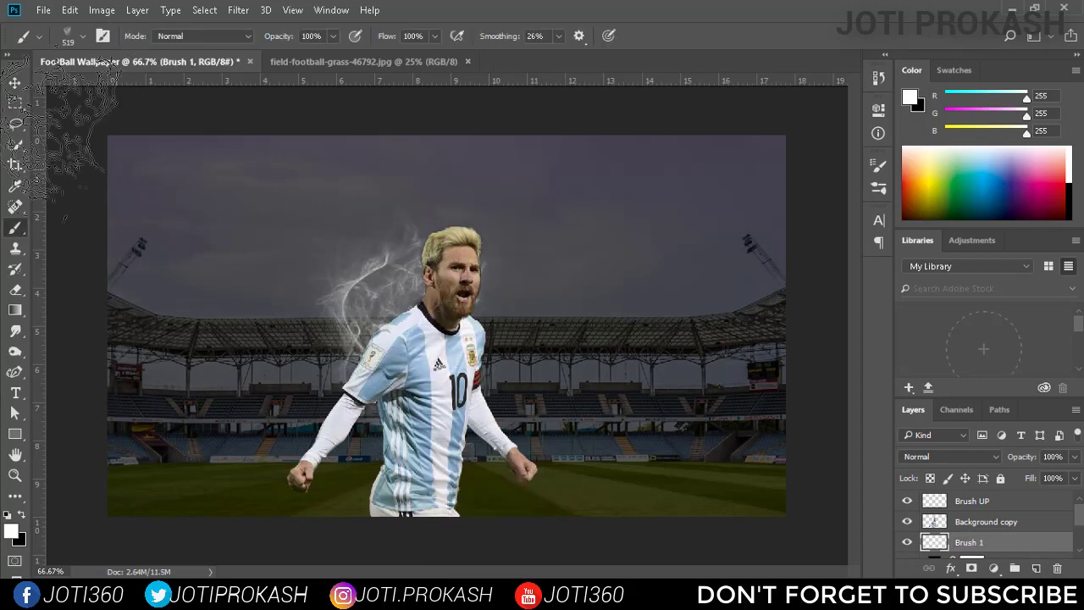
left_click(83, 35)
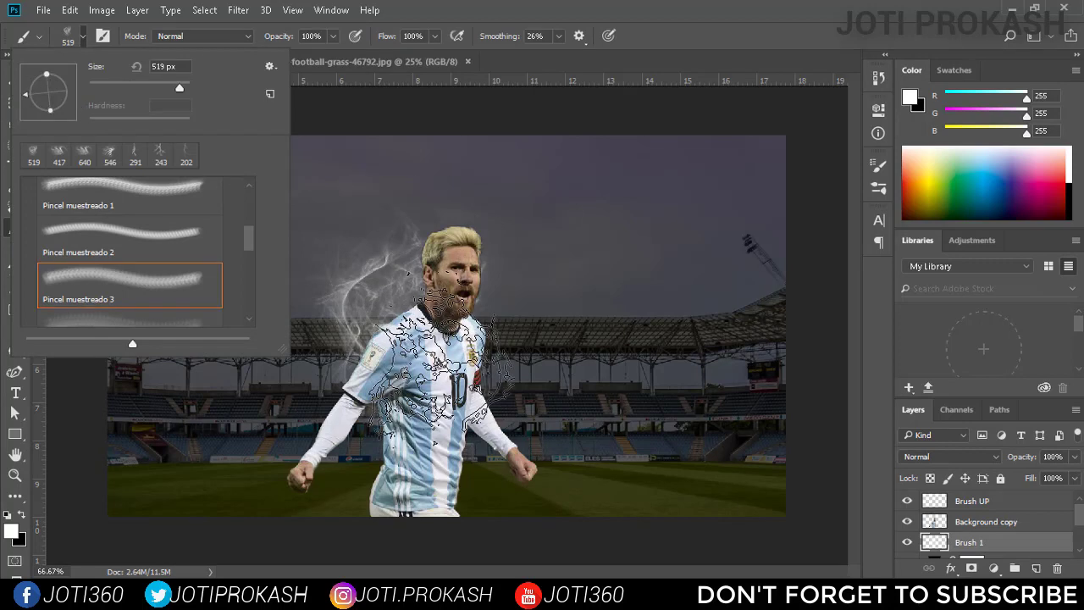
left_click(443, 363)
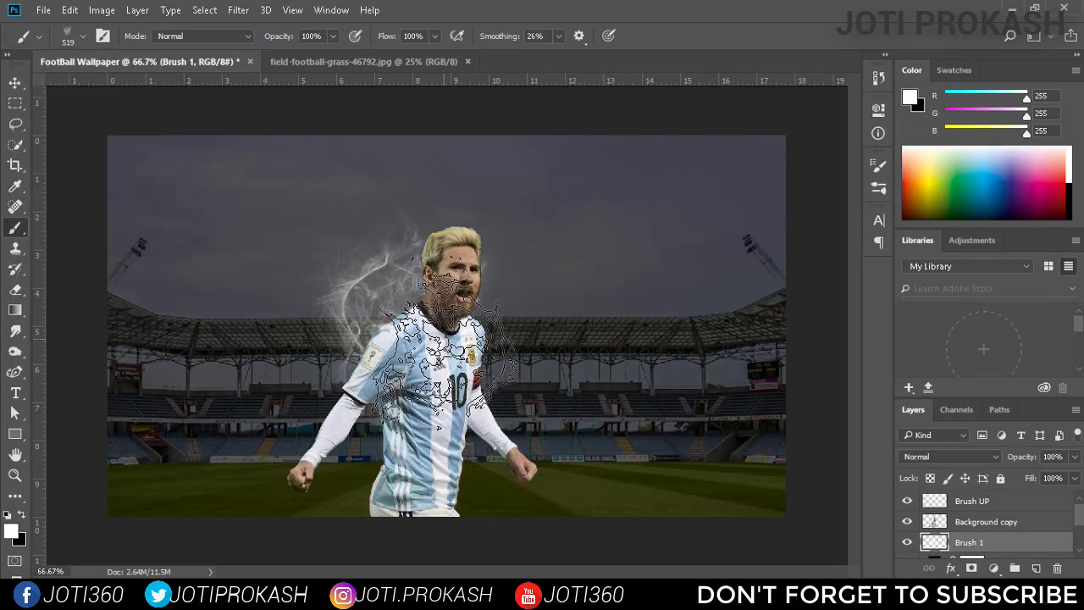
Switch to the Pincel muestreado 4 brush at 545 px and try stamping it over the sky beside the player.
left_click(82, 35)
left_click(164, 246)
left_click(569, 303)
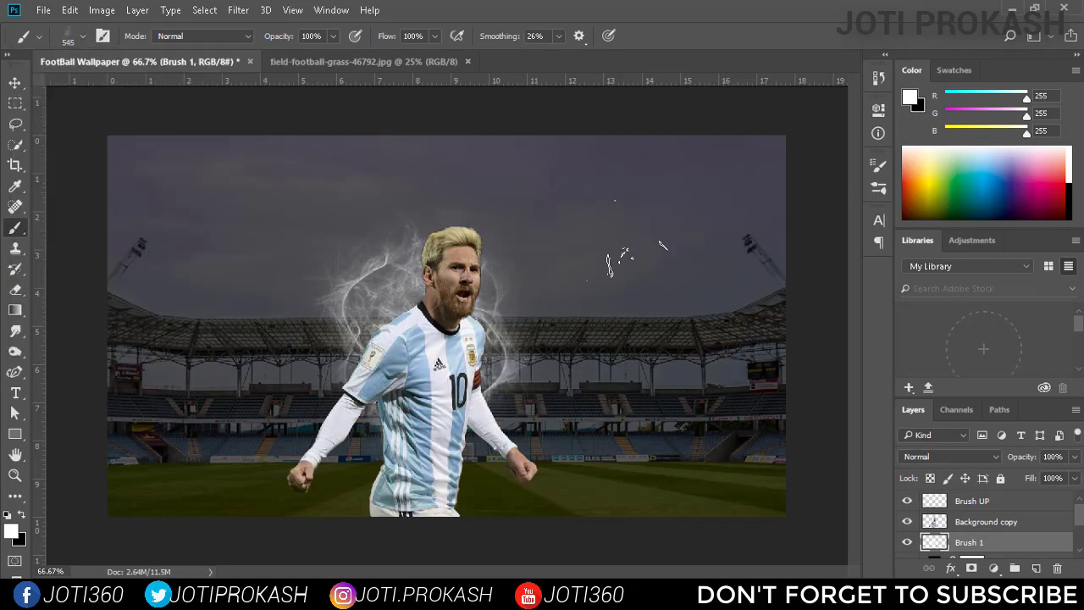
left_click(82, 36)
scroll(140, 211, "up", 2)
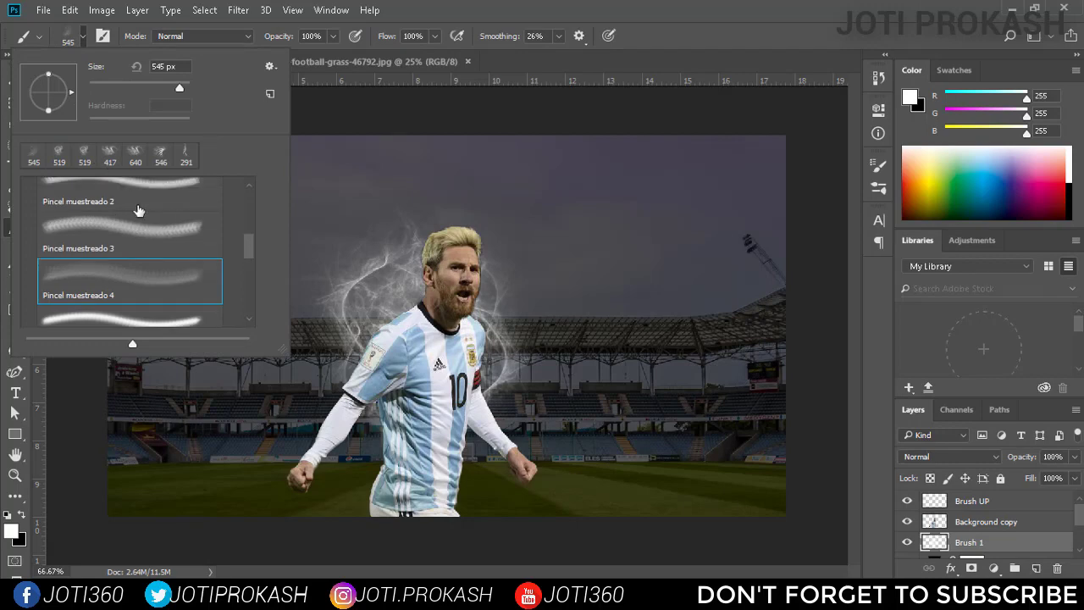
left_click(599, 249)
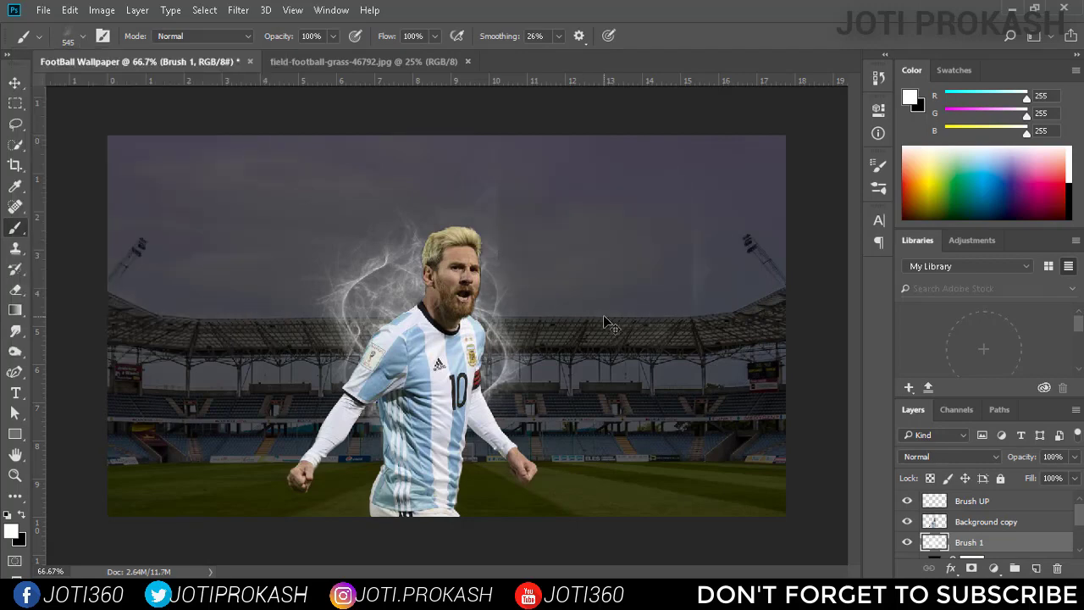
Stamp the 545 px fractal brush behind and above the player's head on the Brush 1 layer.
left_click(67, 35)
left_click(619, 242)
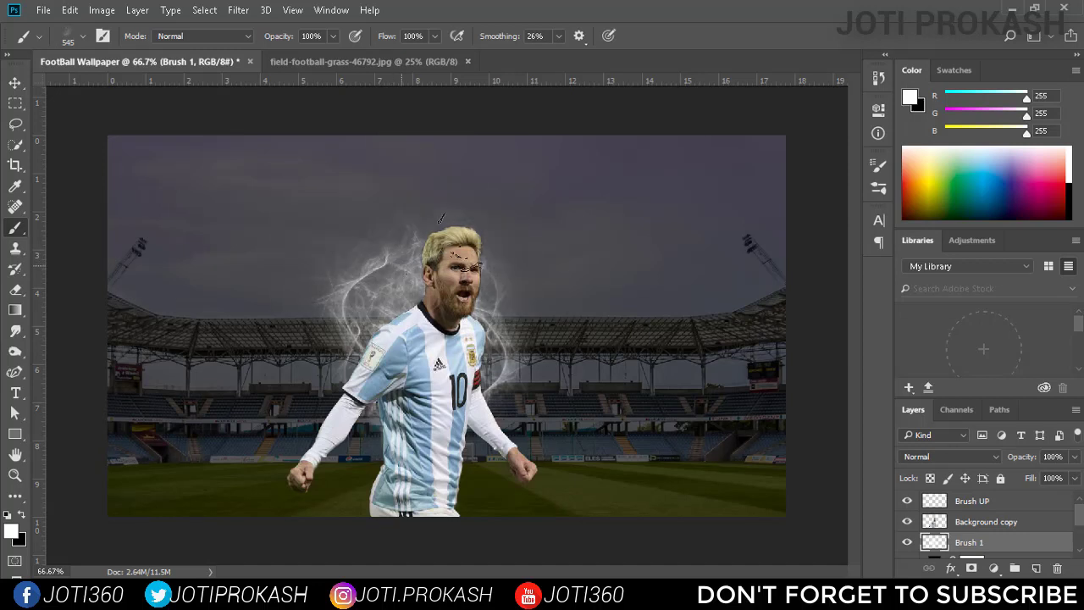
left_click(495, 245)
key("ctrl+z")
key("ctrl+z")
key("ctrl+z")
key("ctrl+z")
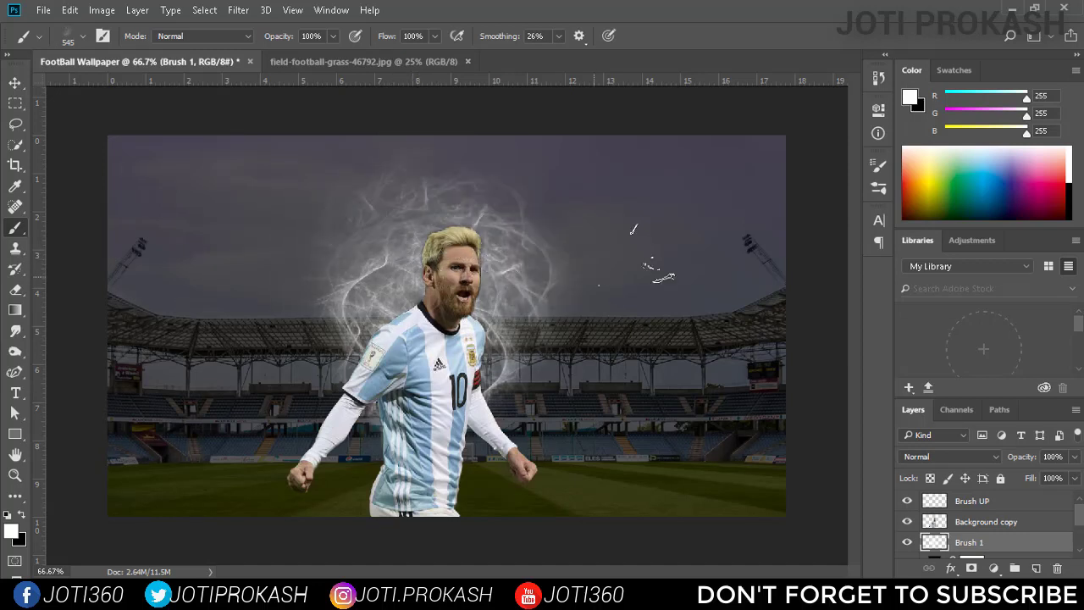
Select the Brush UP layer and stamp the Pincel muestreado 3 brush, reduced to 401 px, over the player's lower torso.
left_click(72, 38)
left_click(127, 252)
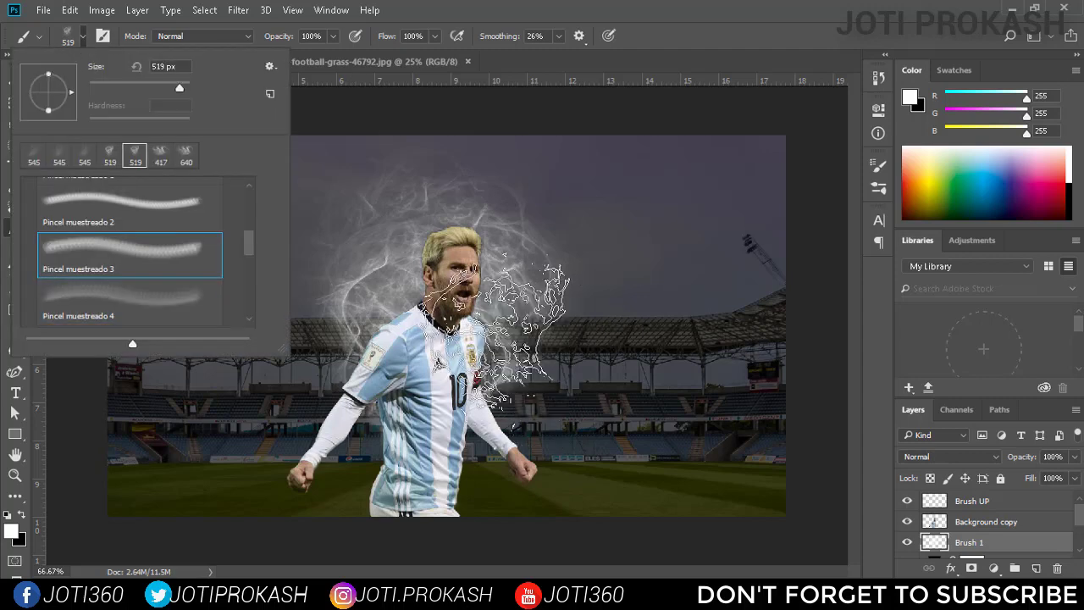
left_click(972, 500)
left_click(691, 340)
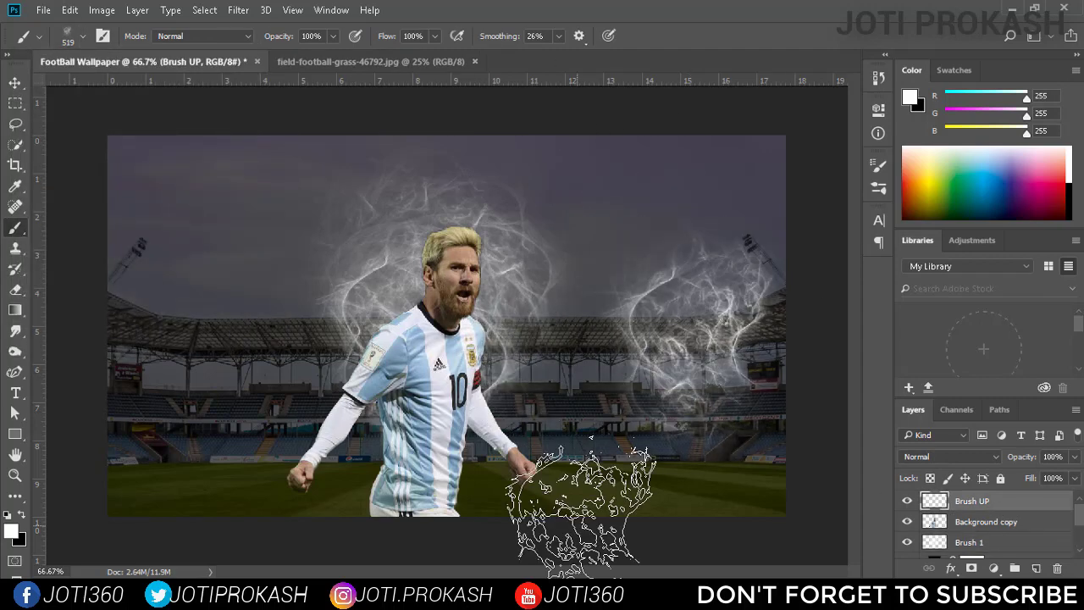
key("ctrl+z")
key("bracketleft")
key("bracketleft")
left_click(426, 472)
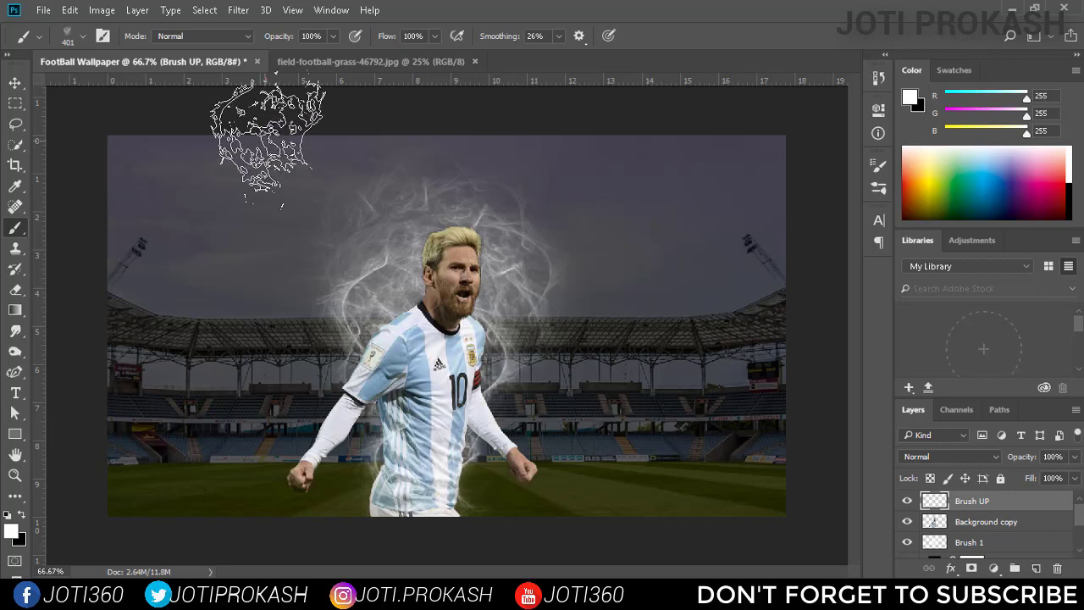
Add a new layer beneath the player and stamp the Pincel muestreado 5 brush at 622 px behind his head and shoulders.
left_click(84, 37)
scroll(127, 245, "down", 1)
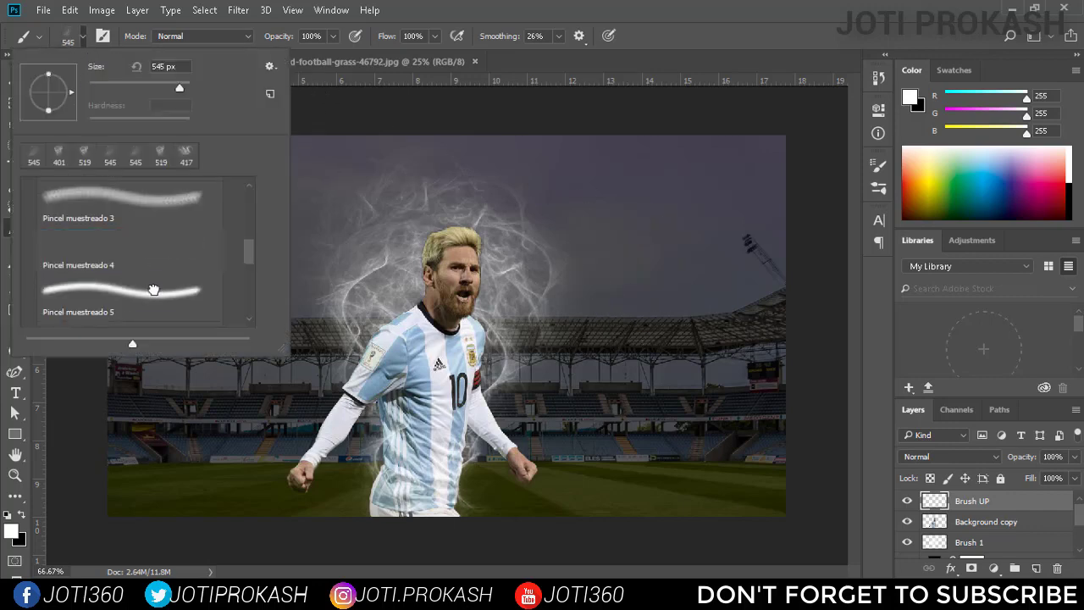
double_click(118, 245)
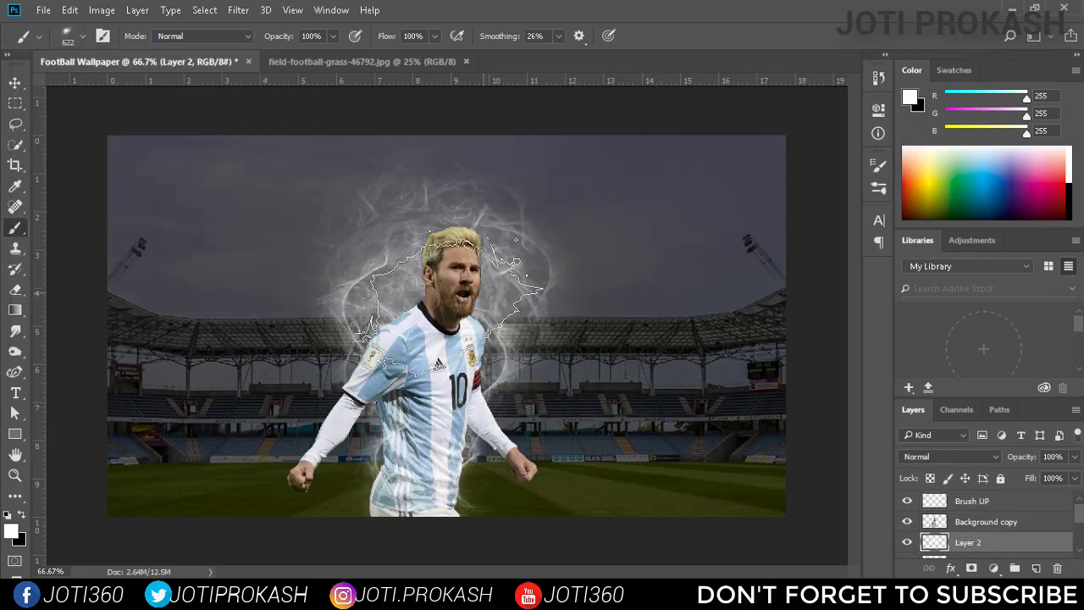
left_click(458, 318)
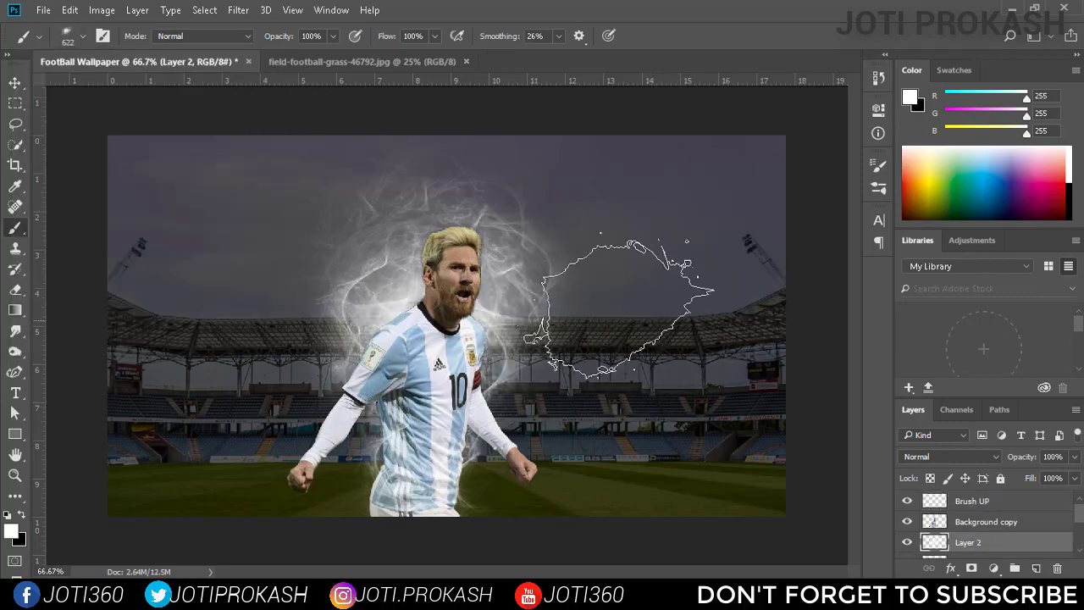
Switch to the 403 px fractal brush and stamp a brighter glow behind the player's head on Layer 2.
left_click(84, 36)
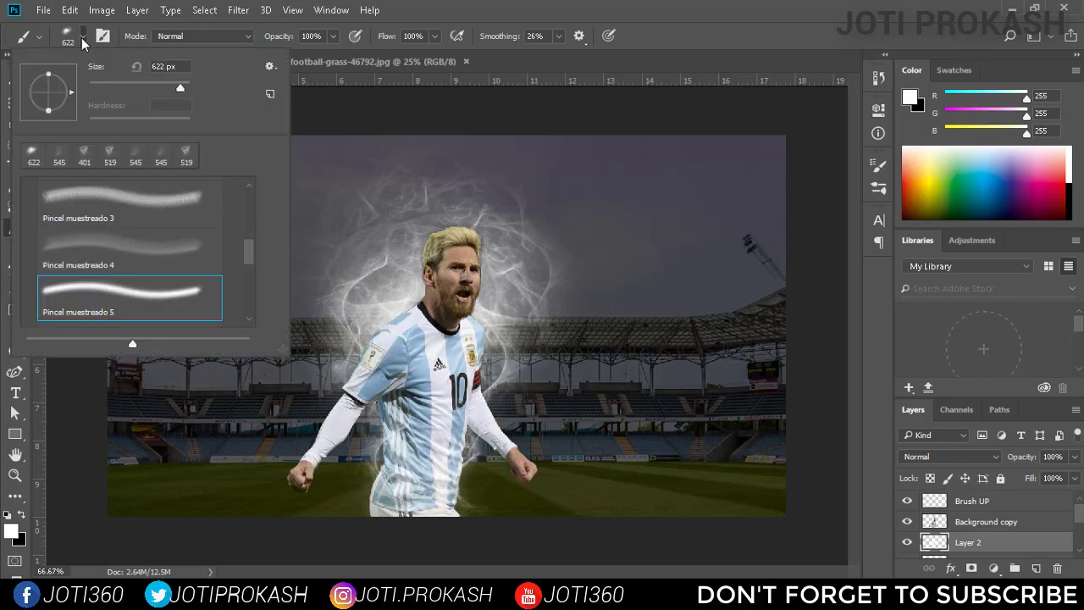
left_click(219, 306)
left_click(220, 307)
left_click(453, 254)
key("ctrl+z")
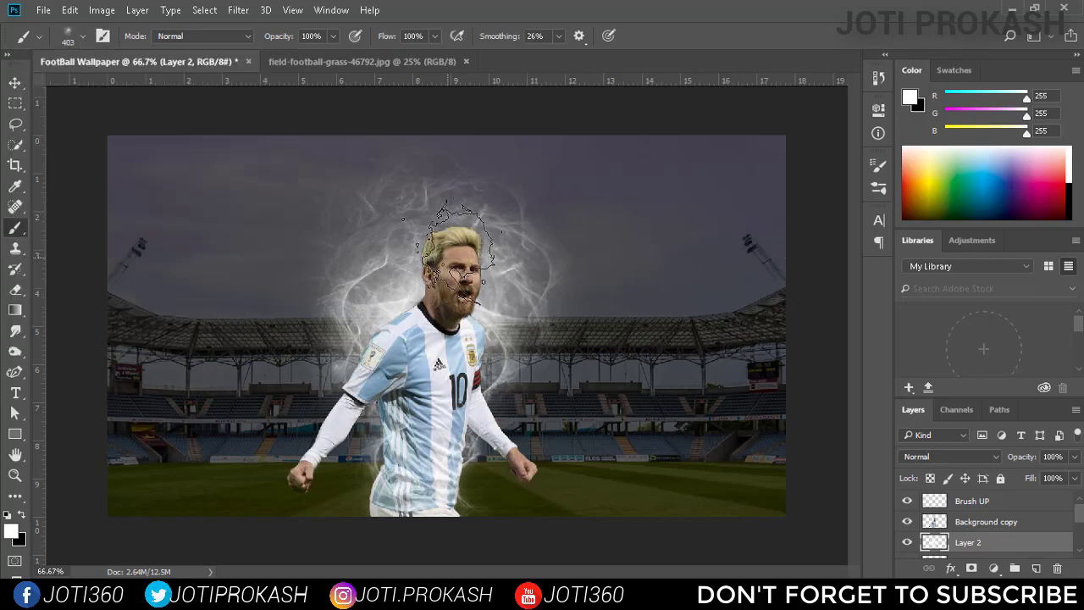
left_click(447, 249)
left_click(446, 248)
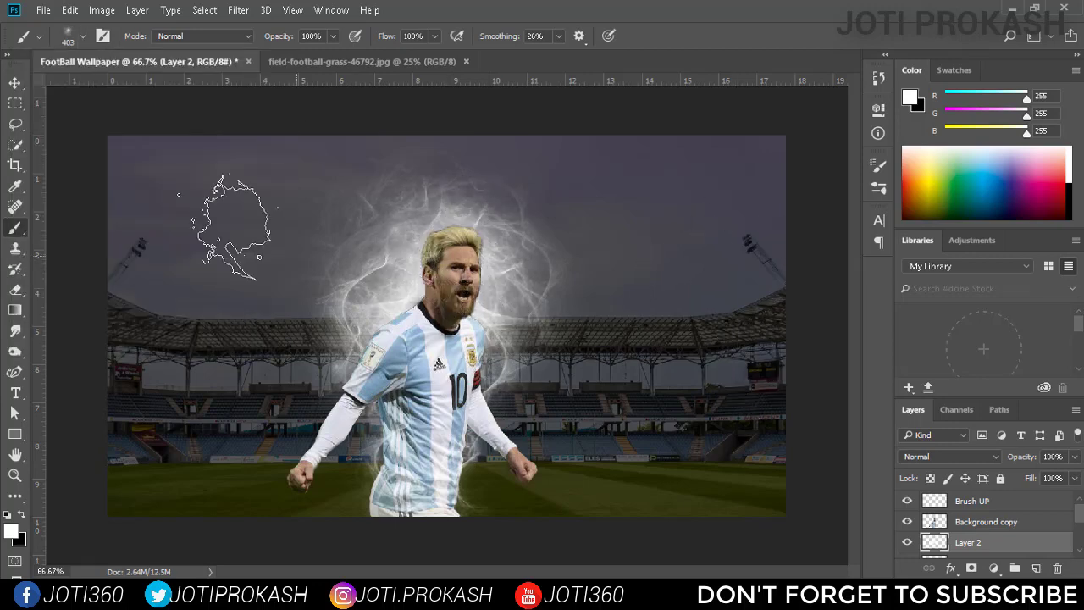
Open the Free Lightning Photoshop Brushes 4 set and browse its Lightning Pack 4 presets.
left_click(82, 36)
scroll(40, 279, "up", 3)
left_click(39, 277)
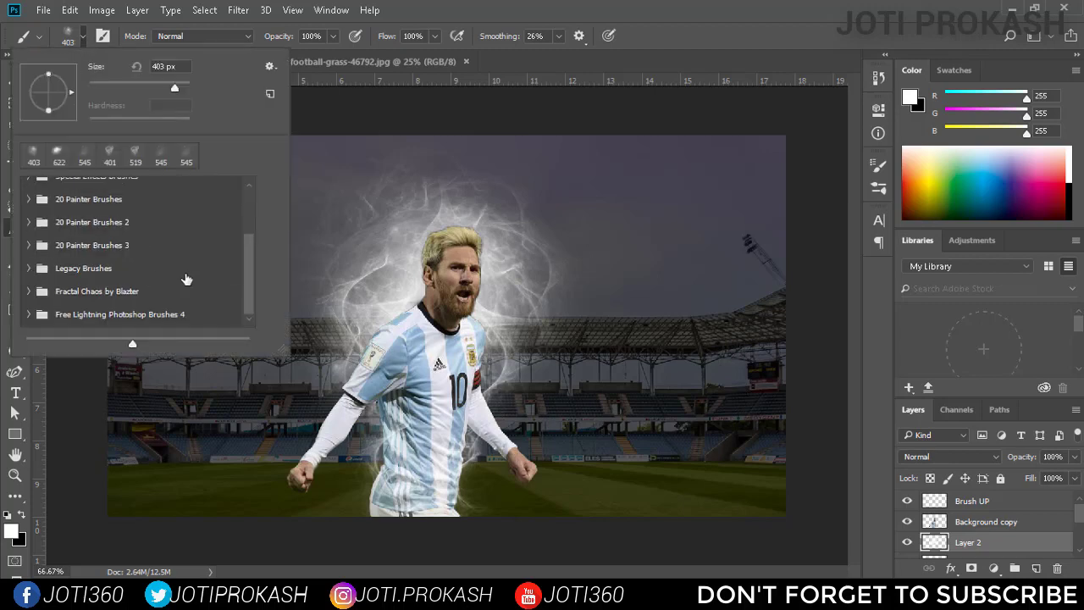
left_click(28, 314)
scroll(203, 283, "down", 5)
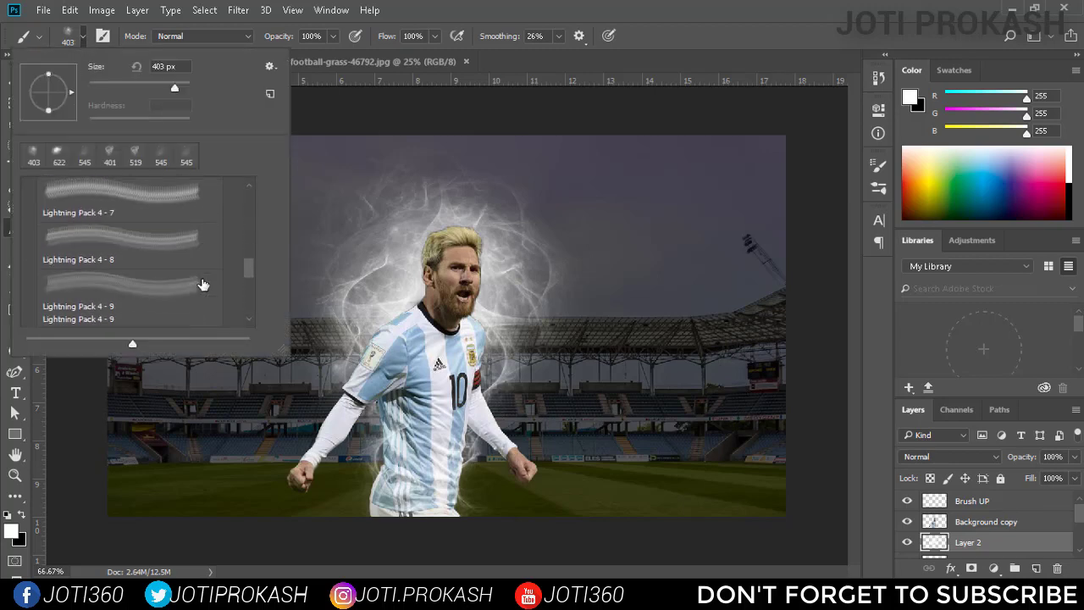
Add a new empty layer named Hand directly above the Background copy layer.
left_click(1019, 503)
left_click(986, 521)
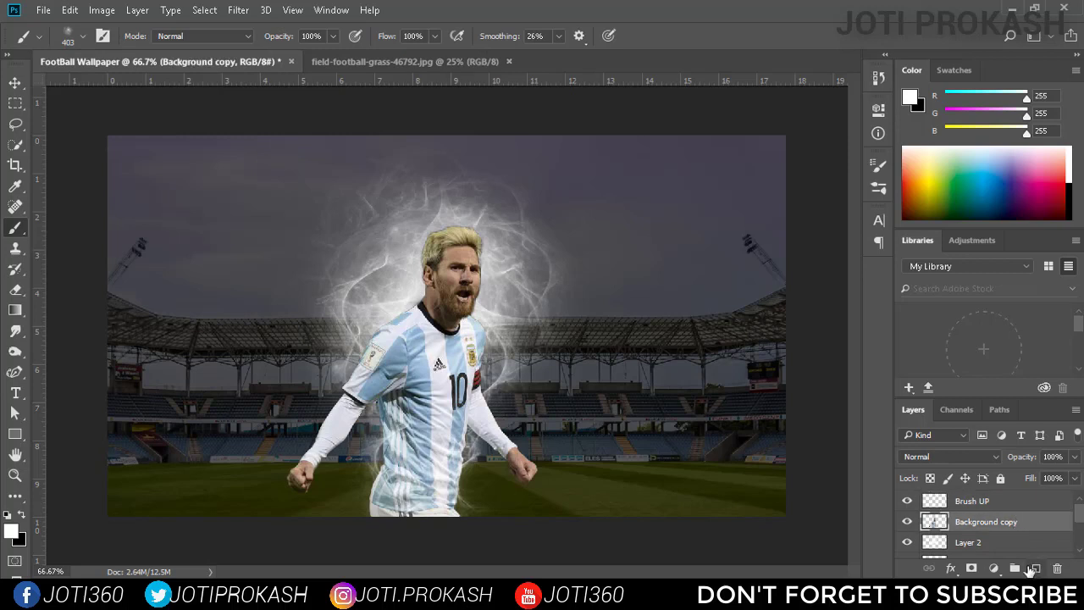
left_click(1036, 567)
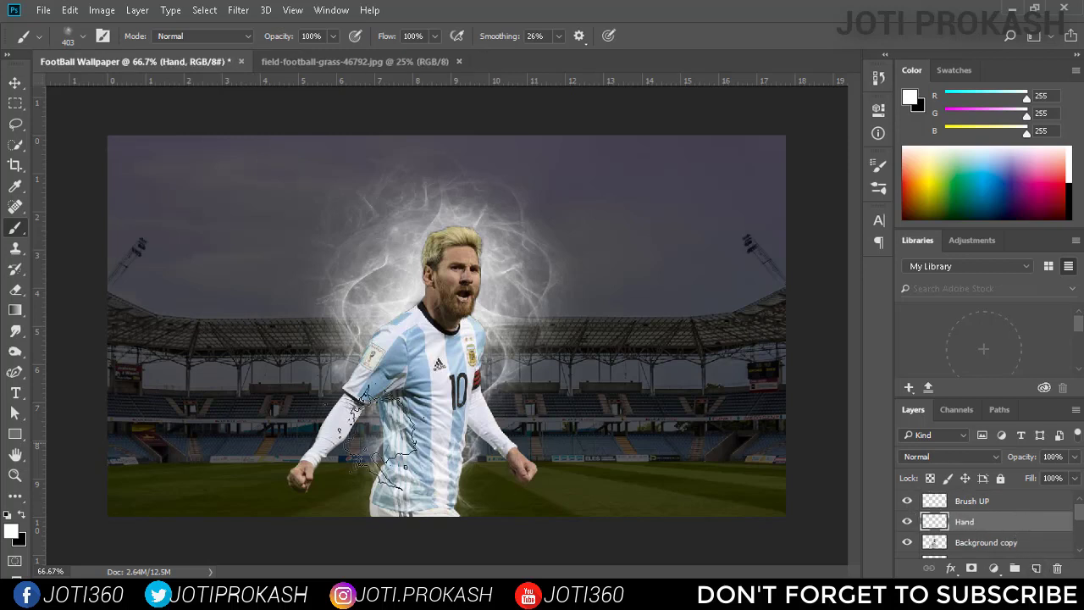
Switch to the Lightning Pack 4 - 11 brush at 183 px and try stamping it around the player's fist.
left_click(82, 35)
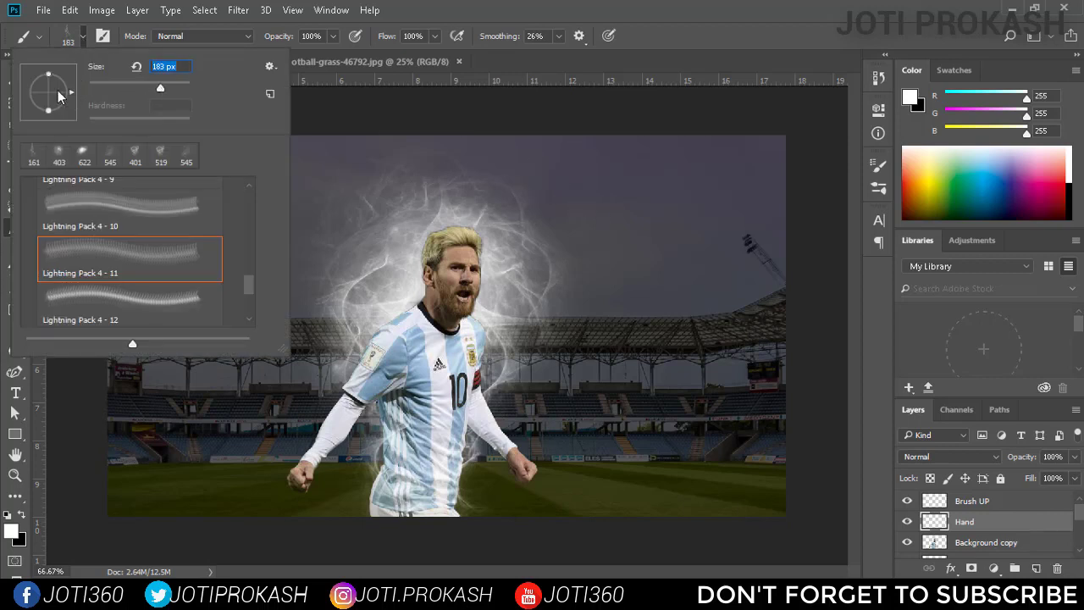
left_click(289, 477)
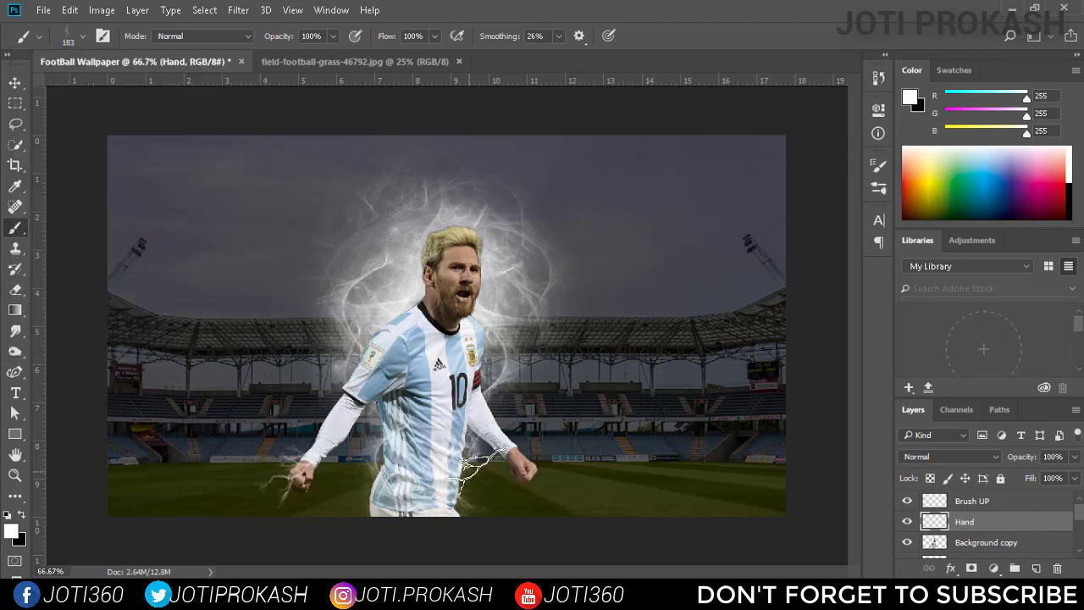
key("ctrl+z")
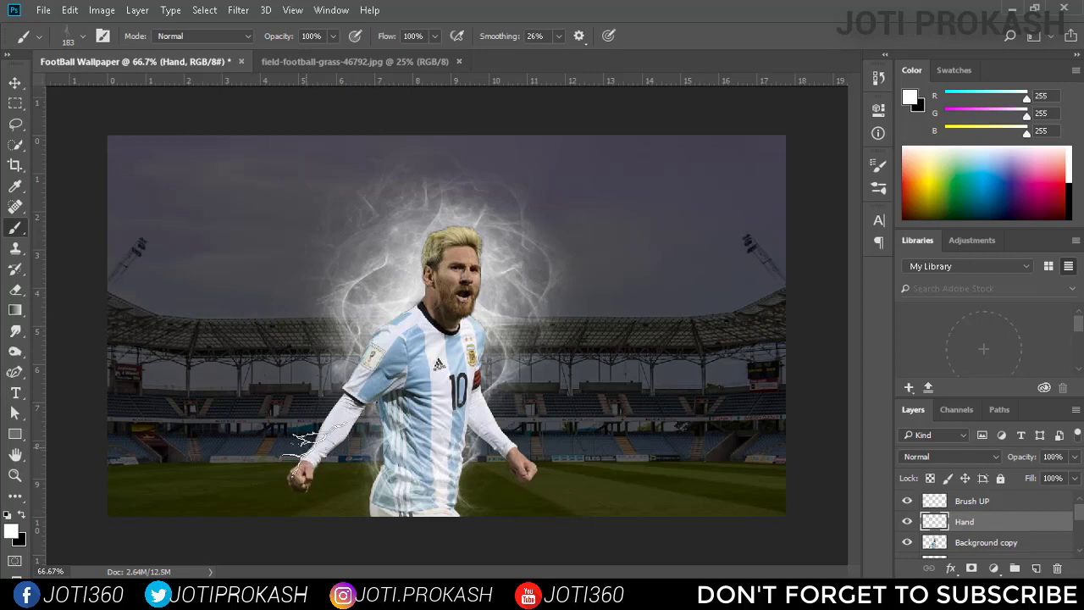
left_click(527, 444)
key("ctrl+plus")
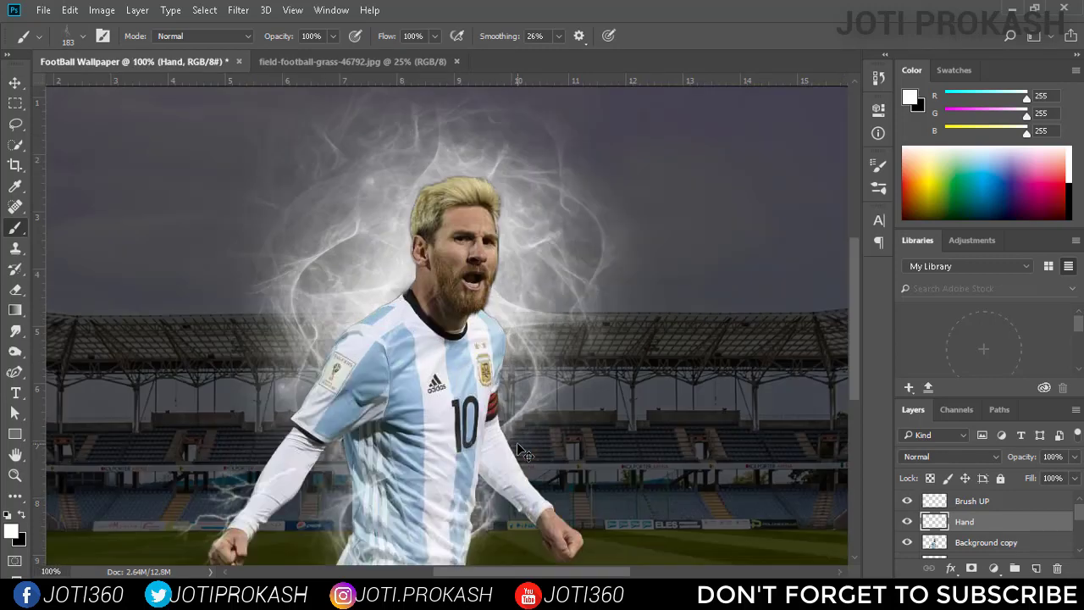
Move the Hand layer beneath Background copy and stamp the 183 px lightning behind the player's right fist.
scroll(258, 480, "down", 2)
key("ctrl+alt+z")
left_click(213, 436)
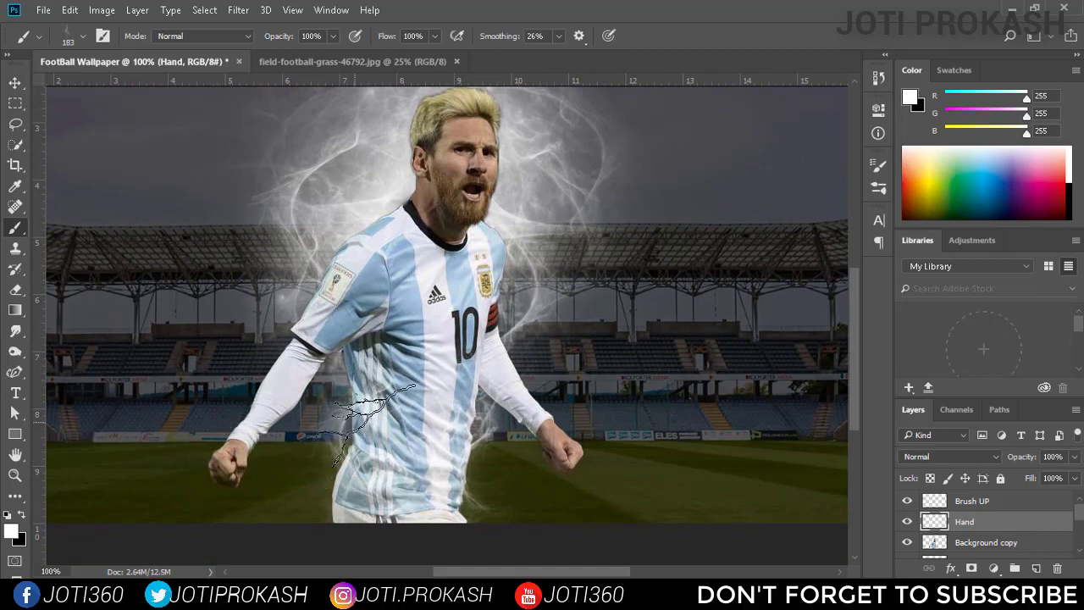
key("ctrl+bracketleft")
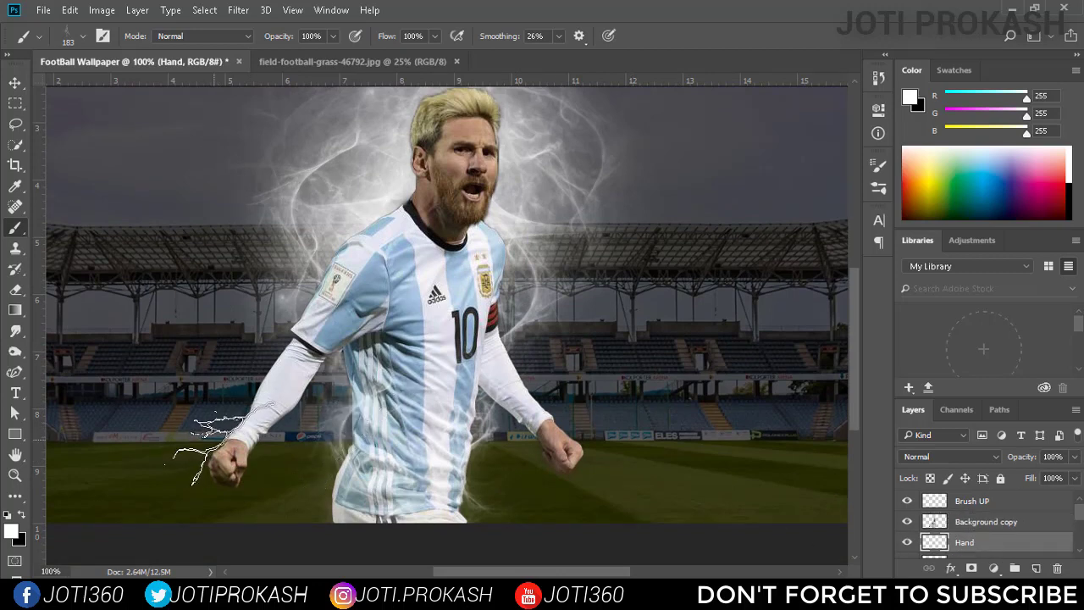
left_click(221, 442)
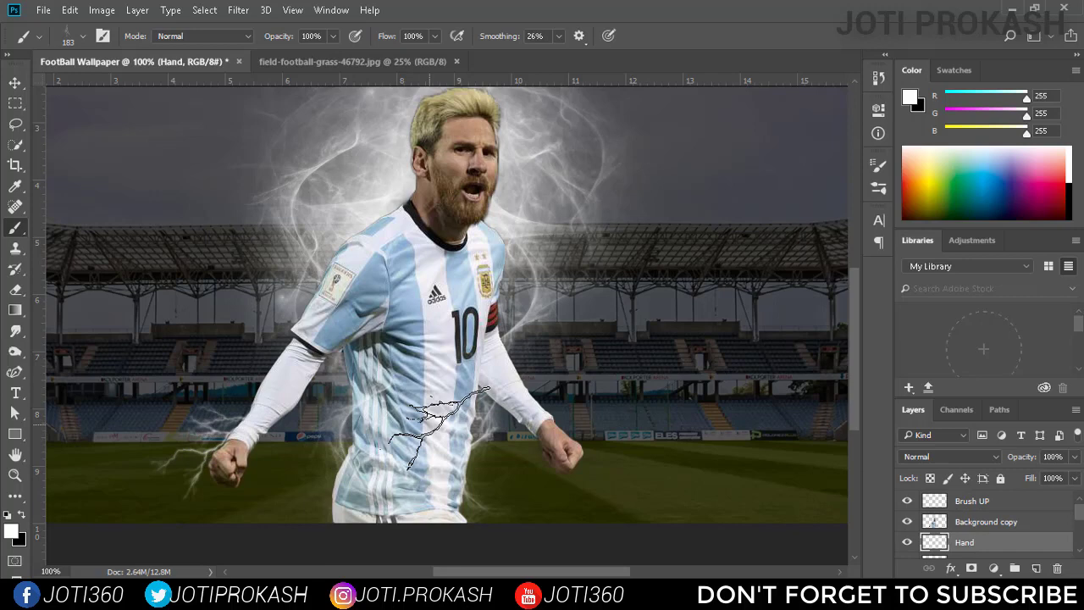
Try stamping the Lightning Pack 4 - 12 brush at 161 px over the stadium beside the player.
left_click(83, 38)
left_click(125, 296)
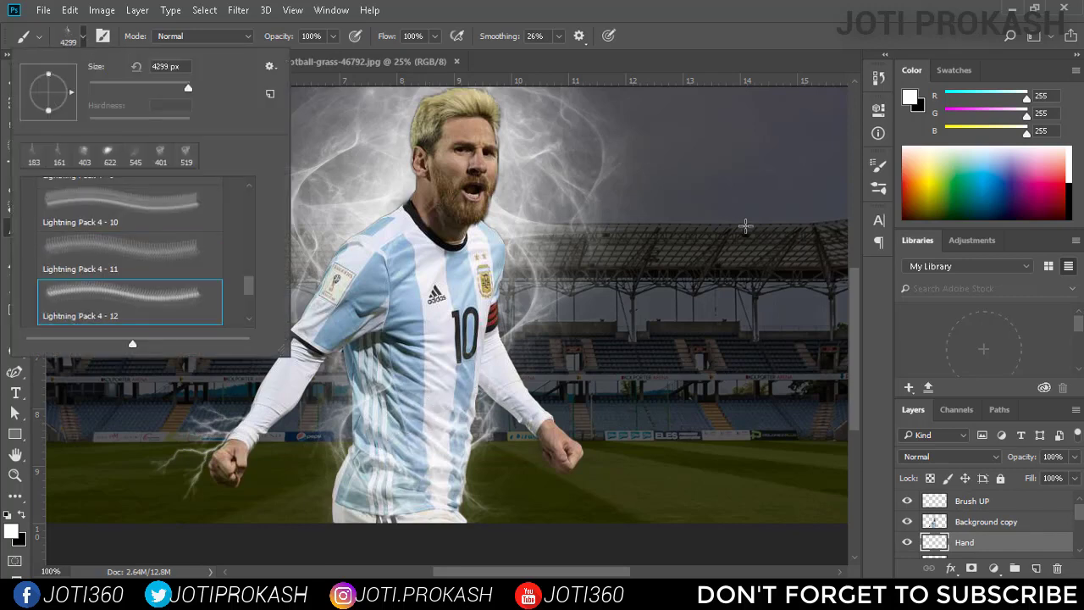
left_click(156, 87)
left_click(742, 254)
key("ctrl+z")
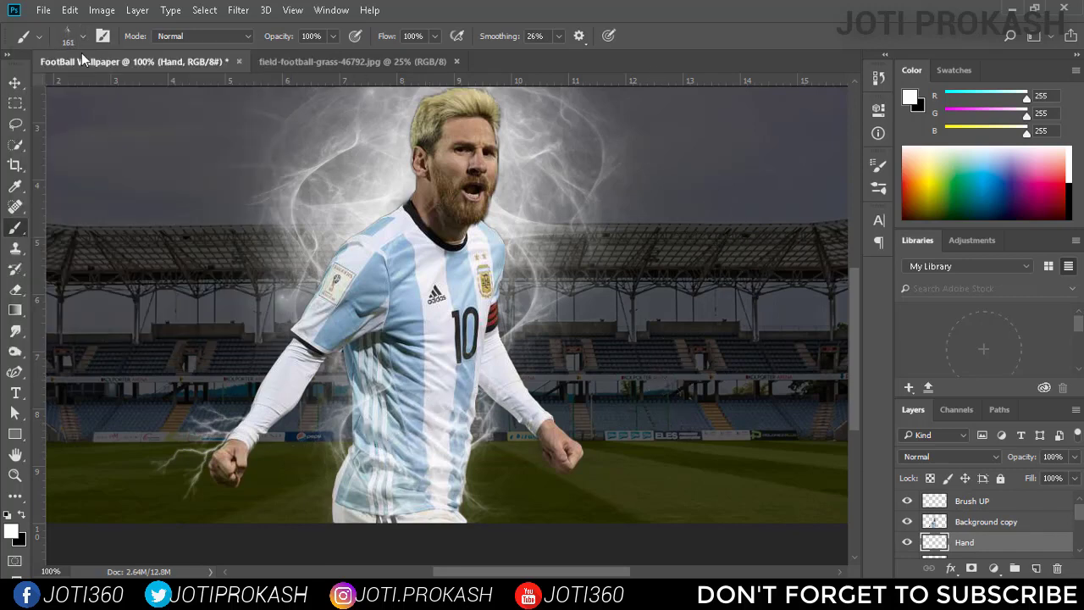
Set the Lightning Pack 4 - 12 brush to 152 px, rotate its tip and try stamping it below the player's right fist.
left_click(83, 37)
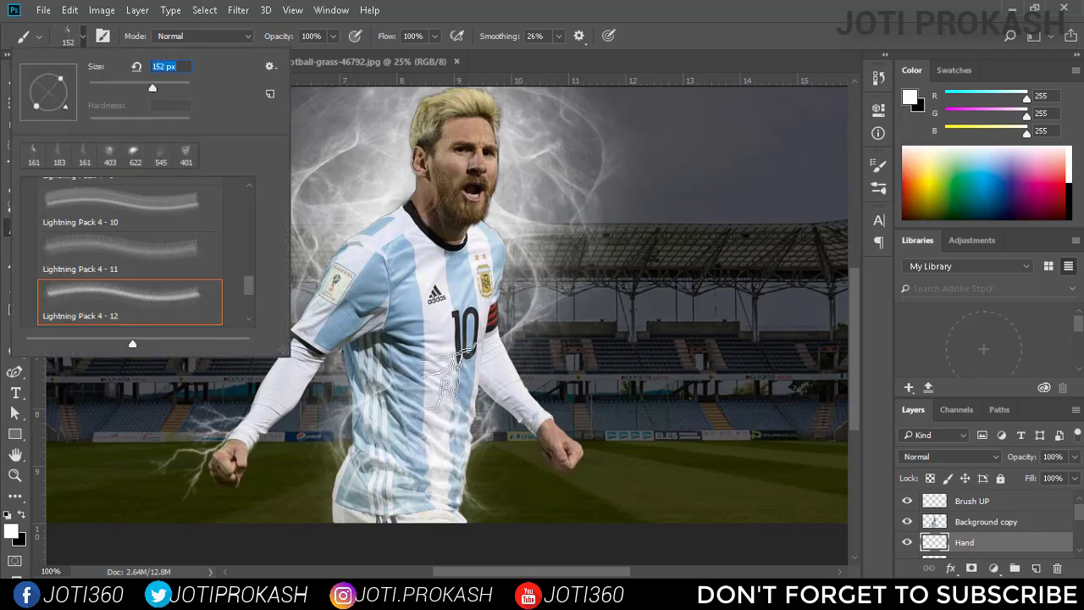
left_click(251, 447)
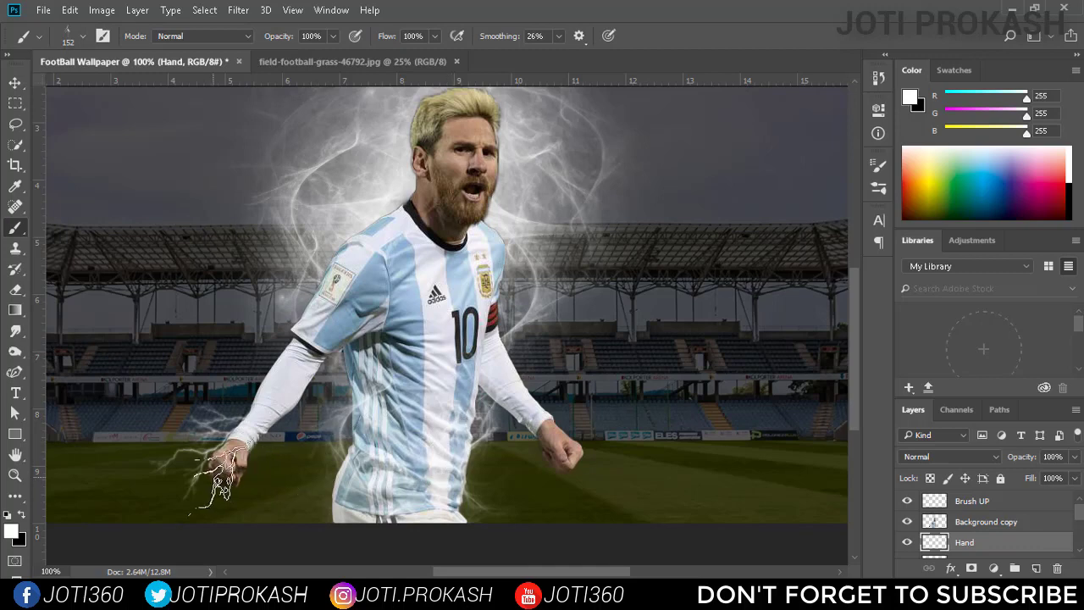
left_click(210, 490)
key("ctrl+z")
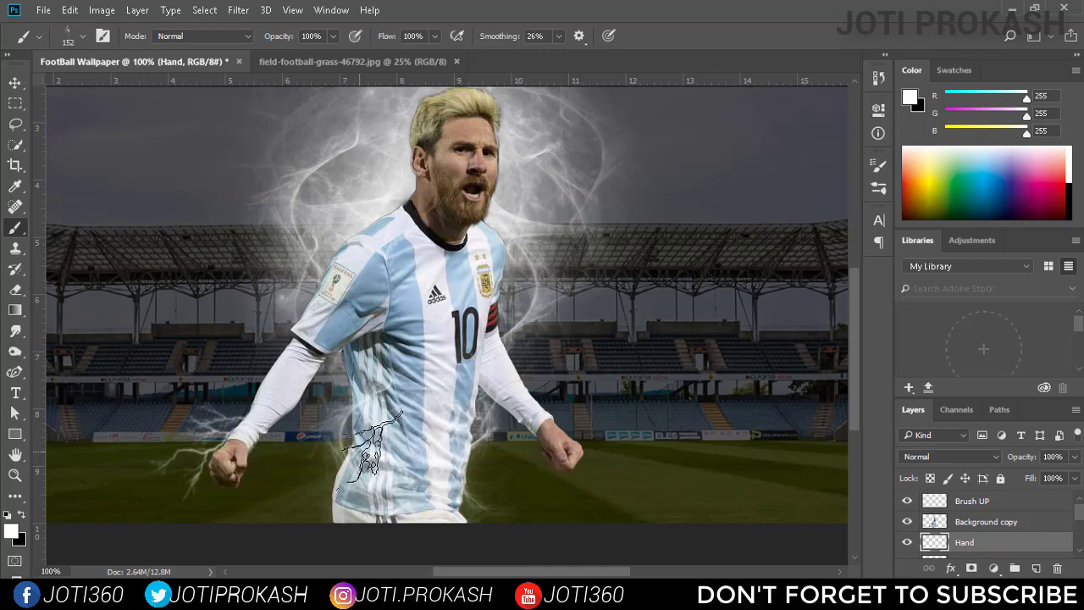
Readjust the angle of the 152 px lightning tip and try stamping it again under the right fist.
left_click(68, 35)
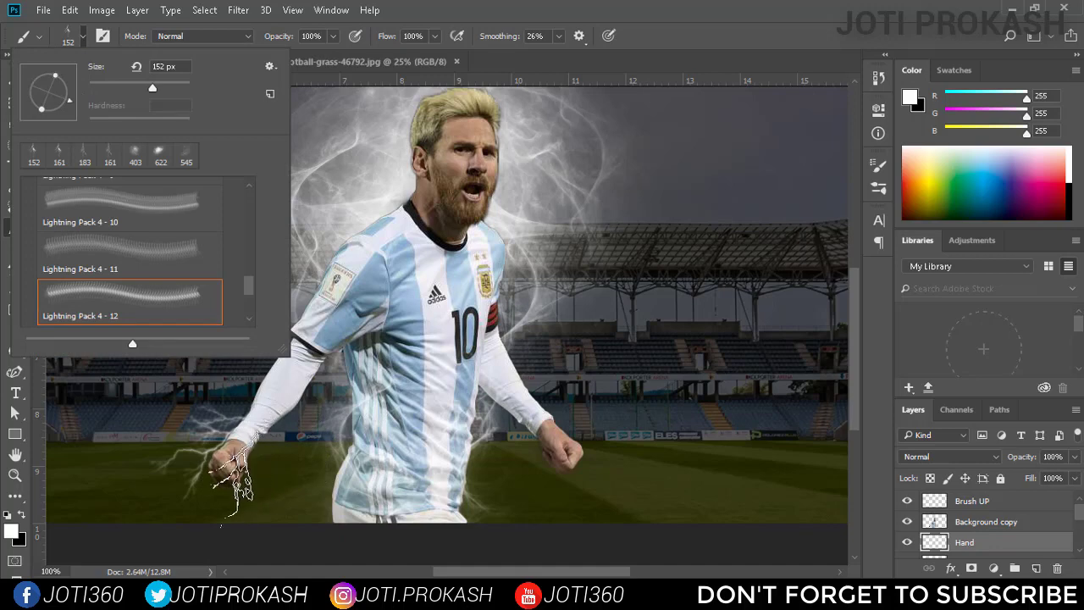
left_click(227, 489)
left_click(227, 490)
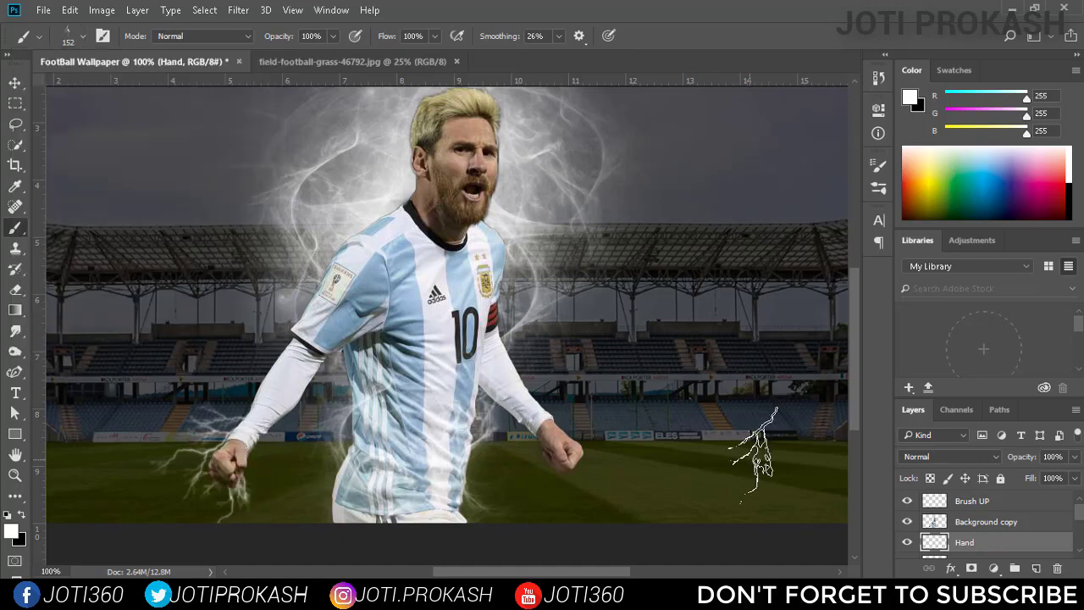
key("ctrl+z")
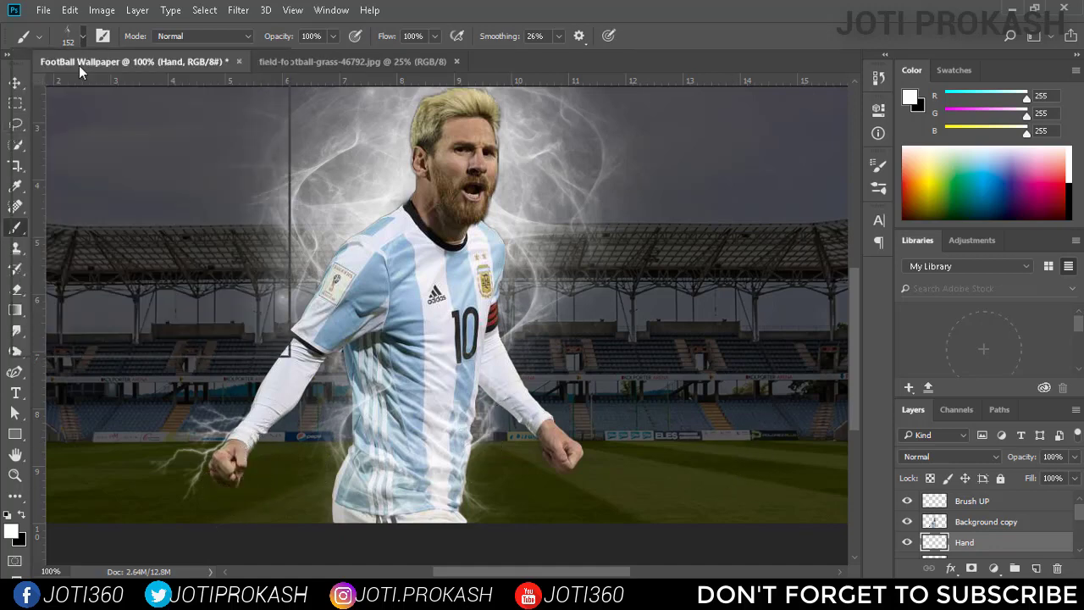
Stamp the Lightning Pack 4 - 13 brush at 187 px, with its tip rotated, below the player's right fist on the Hand layer.
left_click(71, 36)
left_click(127, 284)
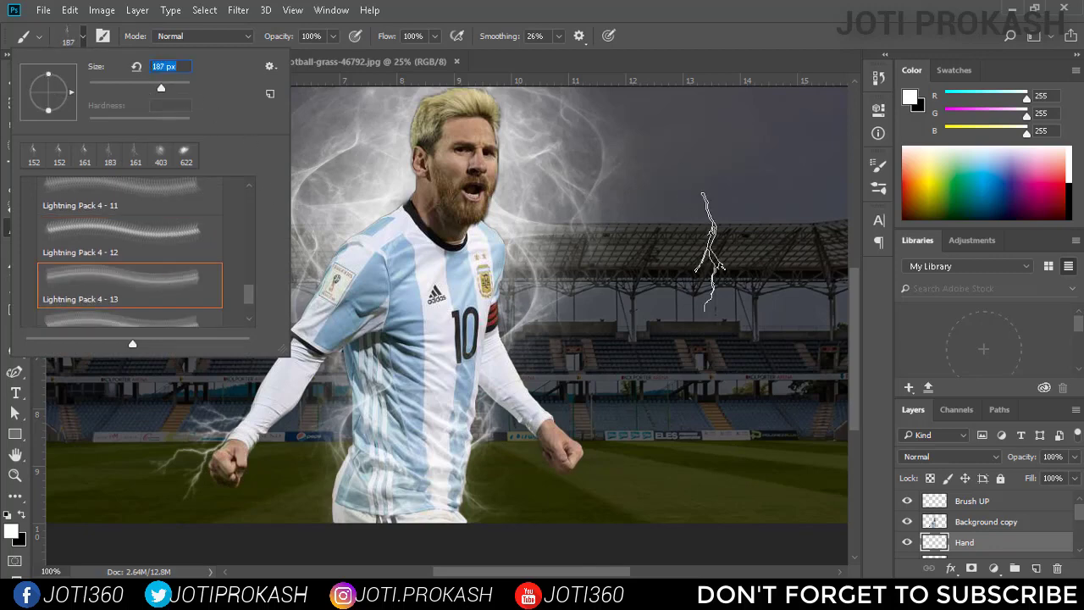
key("Return")
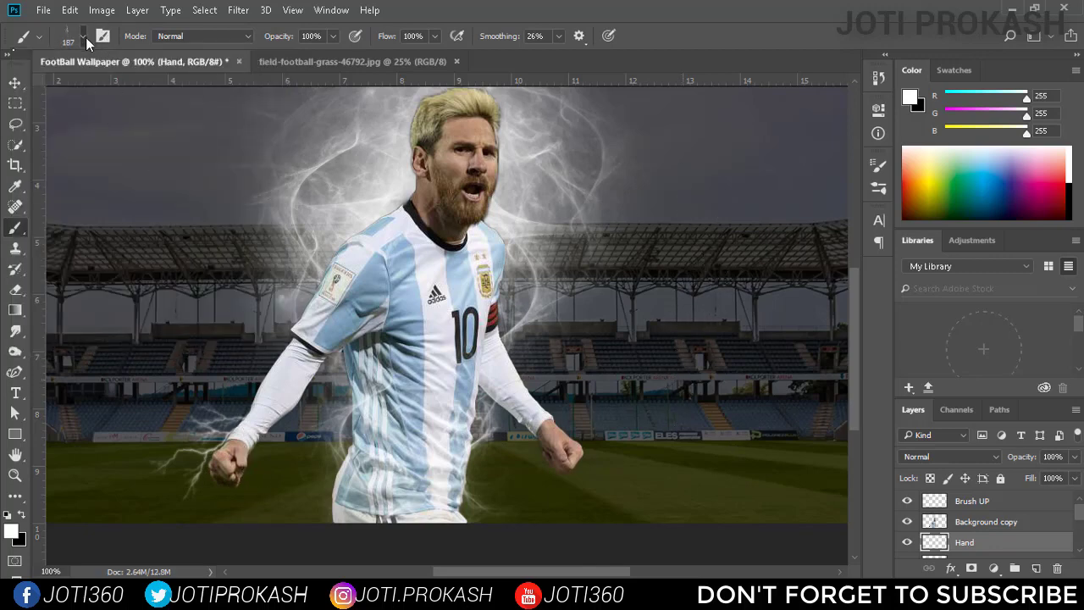
left_click(83, 36)
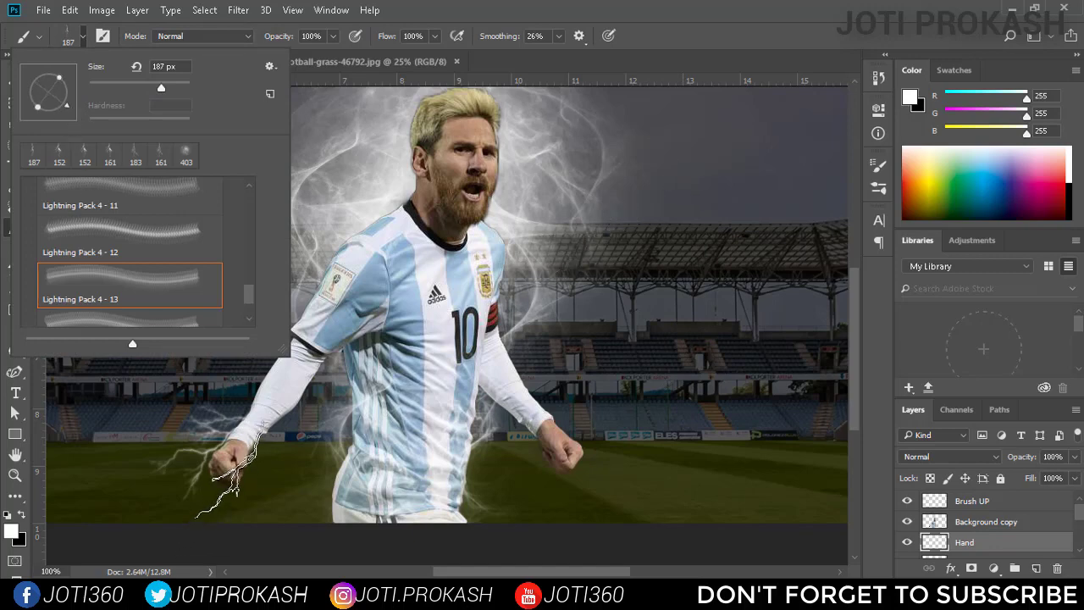
left_click(225, 481)
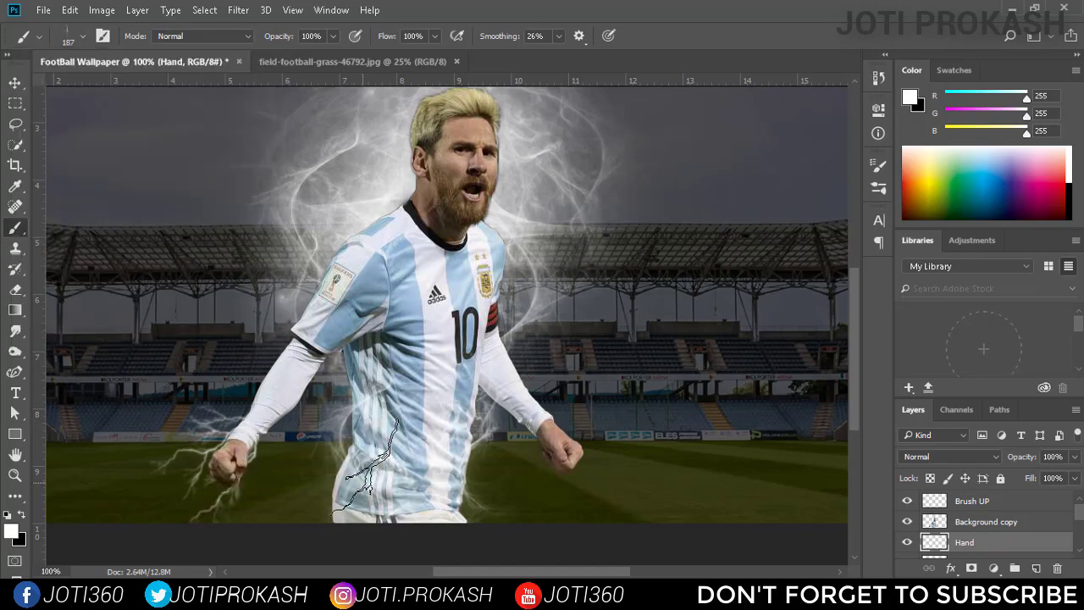
Darken the stadium by setting the Color Fill 1 layer's opacity to 80%.
key("v")
scroll(1034, 516, "down", 3)
left_click(1034, 512)
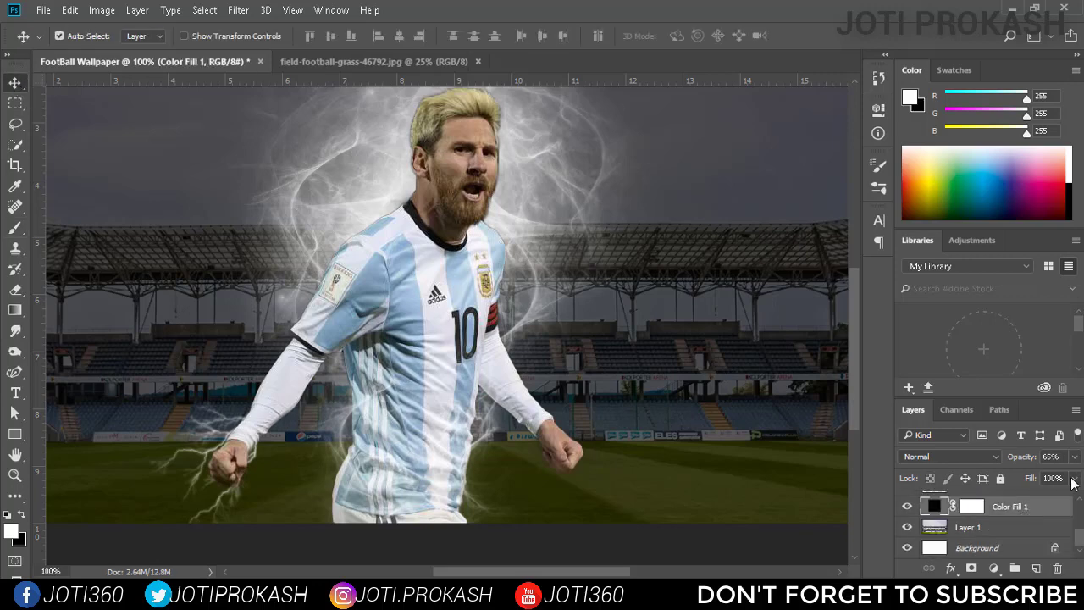
left_click(1074, 457)
left_click_drag(1072, 476, 1056, 478)
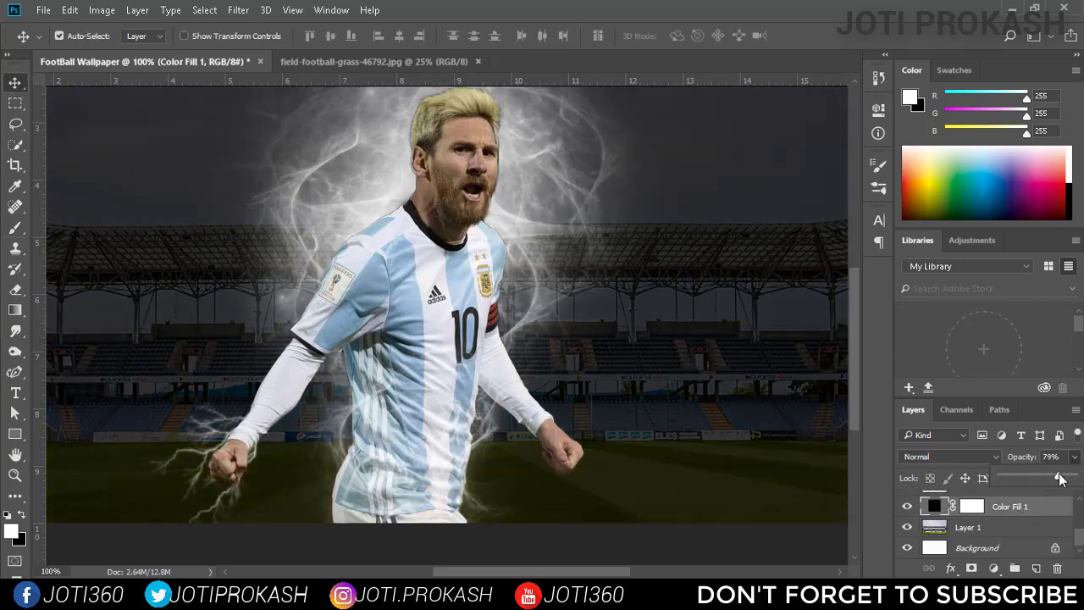
left_click_drag(1062, 479, 1058, 479)
Add a new layer directly above the Hand layer and name it Hand 2.
key("b")
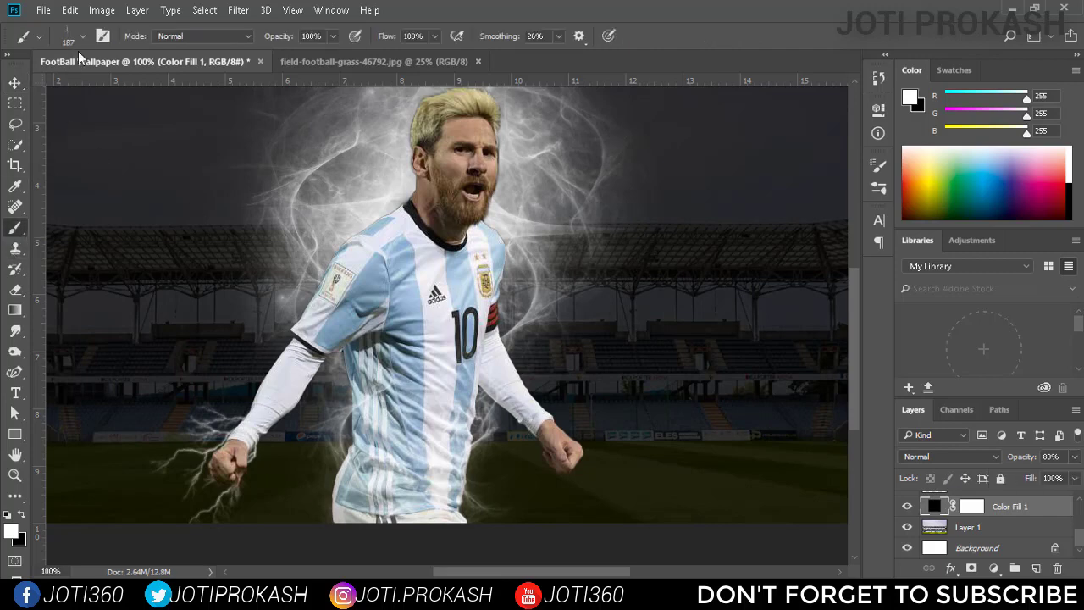
left_click(80, 38)
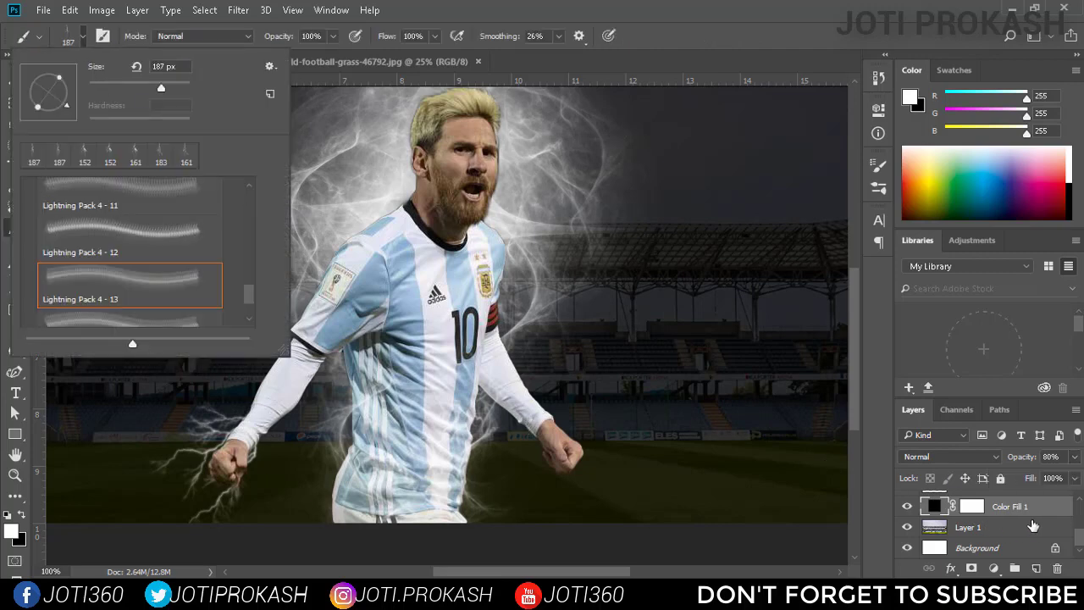
scroll(1032, 525, "up", 1)
left_click(1003, 511)
left_click(907, 511)
left_click(907, 510)
scroll(932, 522, "up", 1)
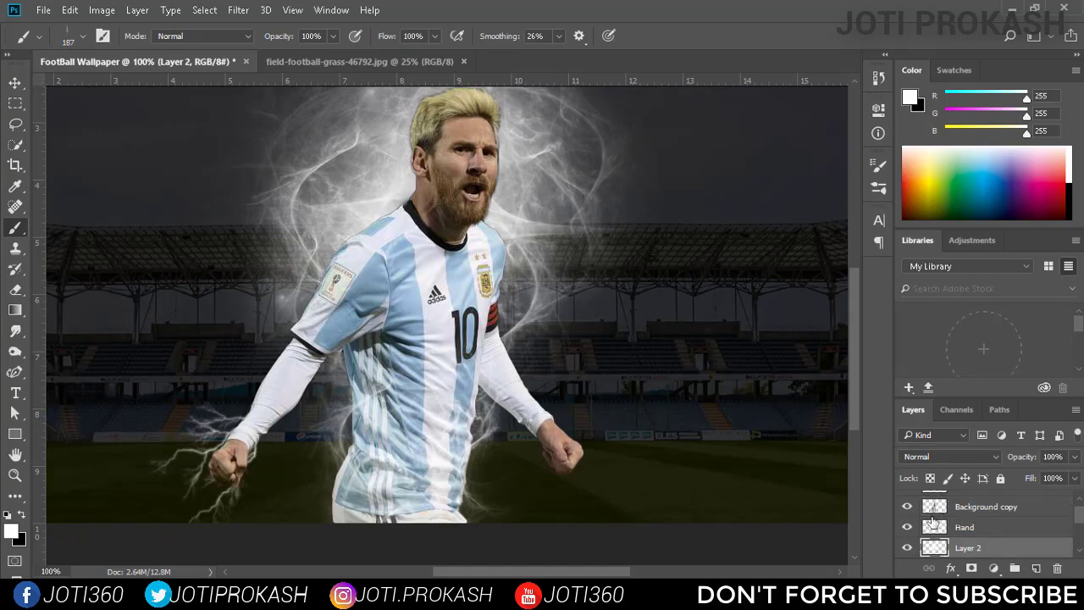
left_click(907, 526)
left_click(907, 527)
left_click(972, 530)
scroll(1002, 530, "up", 1)
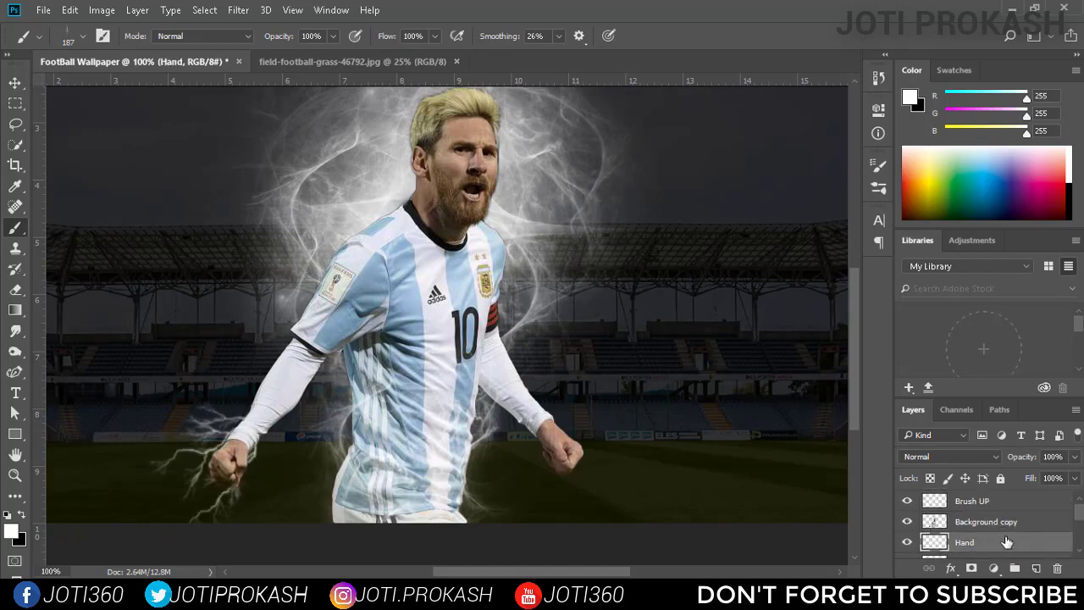
double_click(1031, 545)
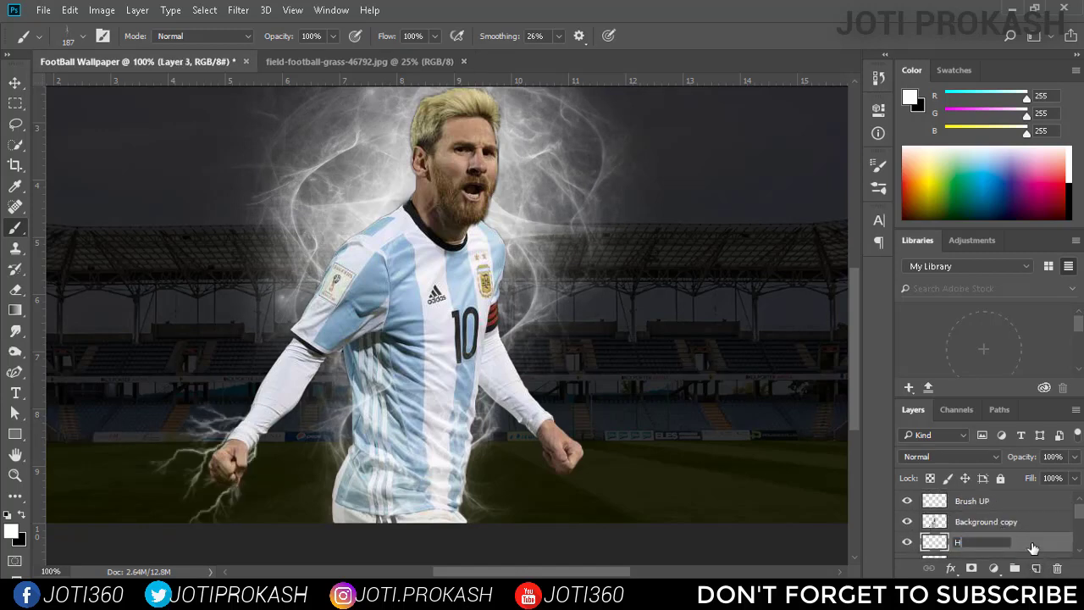
type("Hand 2")
key("Return")
Choose the Lightning Pack 4 - 14 brush at 190 px, rotate its tip and stamp it behind the player's left fist.
left_click(82, 37)
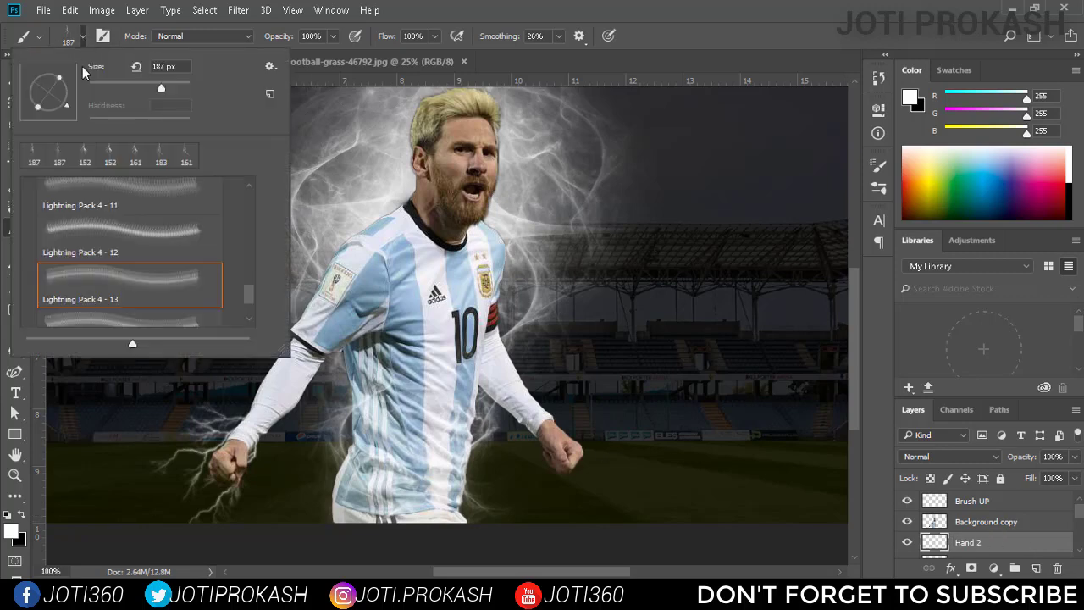
scroll(126, 304, "down", 1)
left_click(127, 289)
left_click(727, 237)
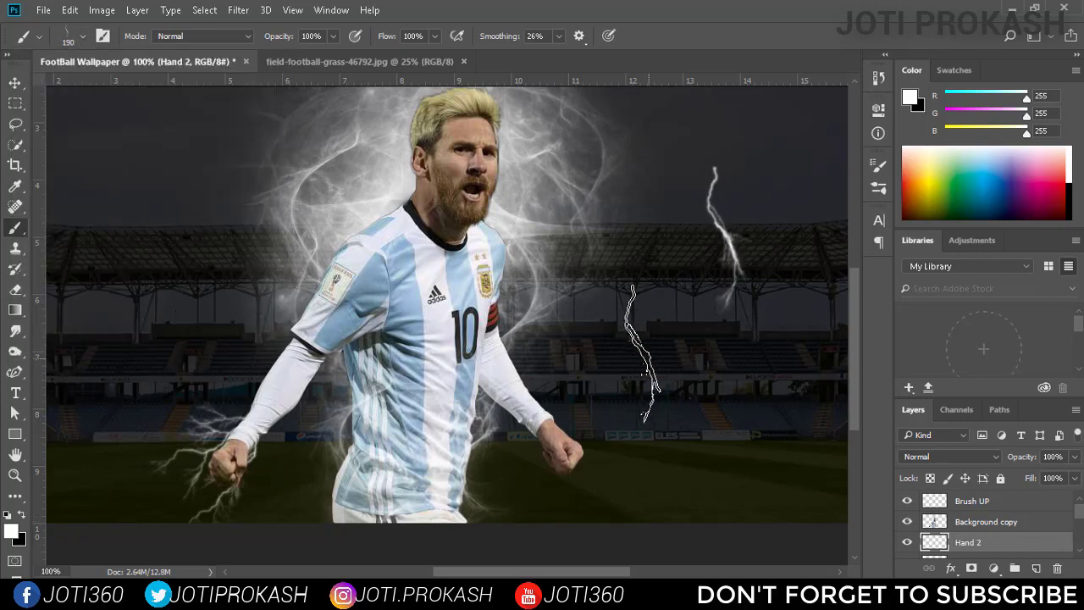
key("ctrl+z")
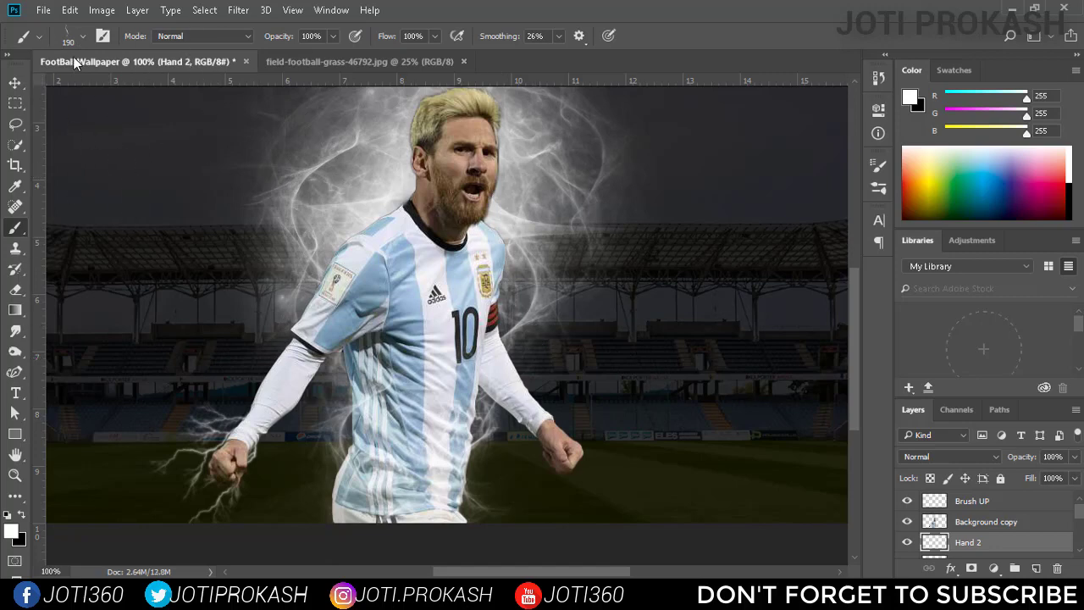
left_click(82, 36)
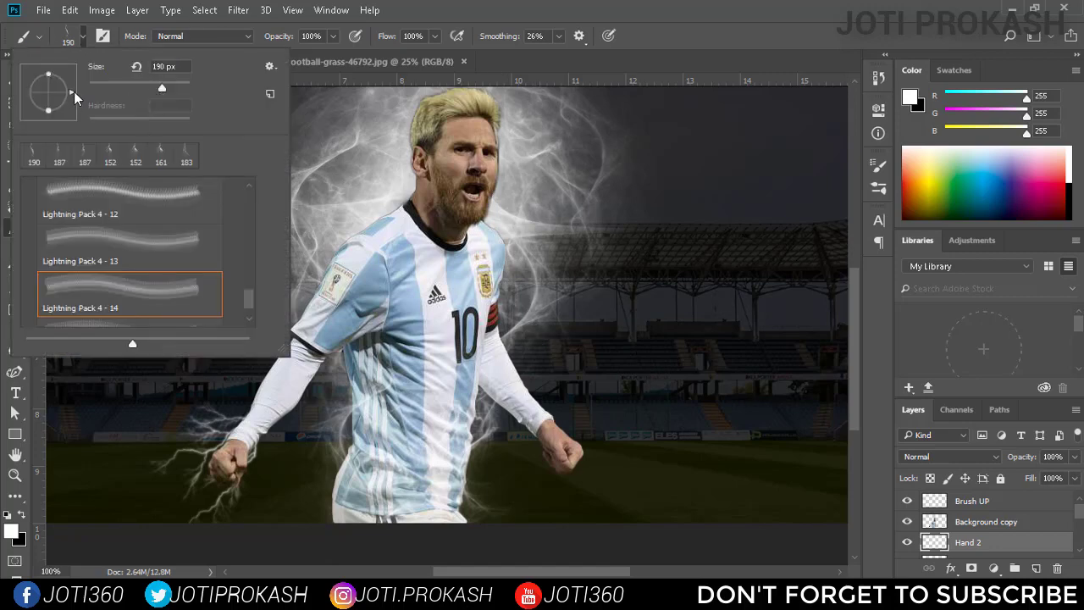
left_click(567, 436)
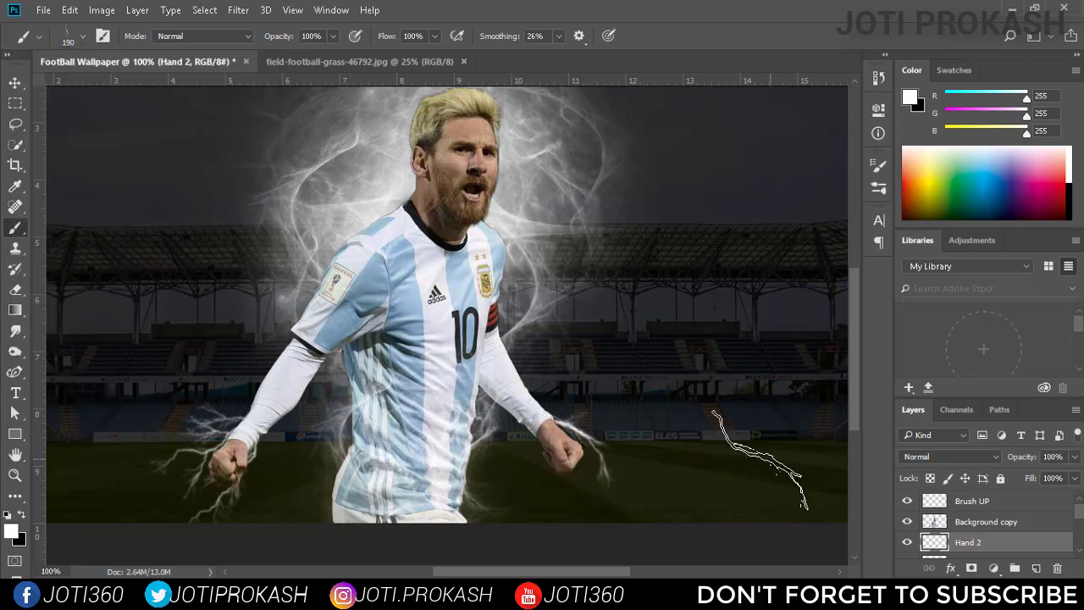
Try stamping the Lightning Pack 4 - 15 brush at 168 px, with its tip rotated, below the player's left fist.
left_click(82, 36)
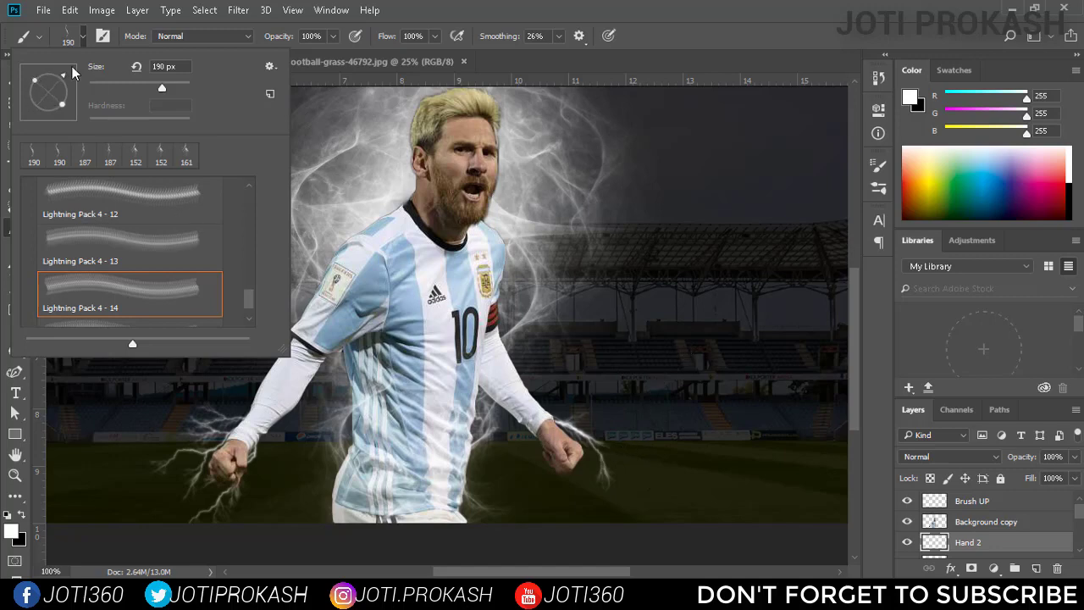
left_click(190, 321)
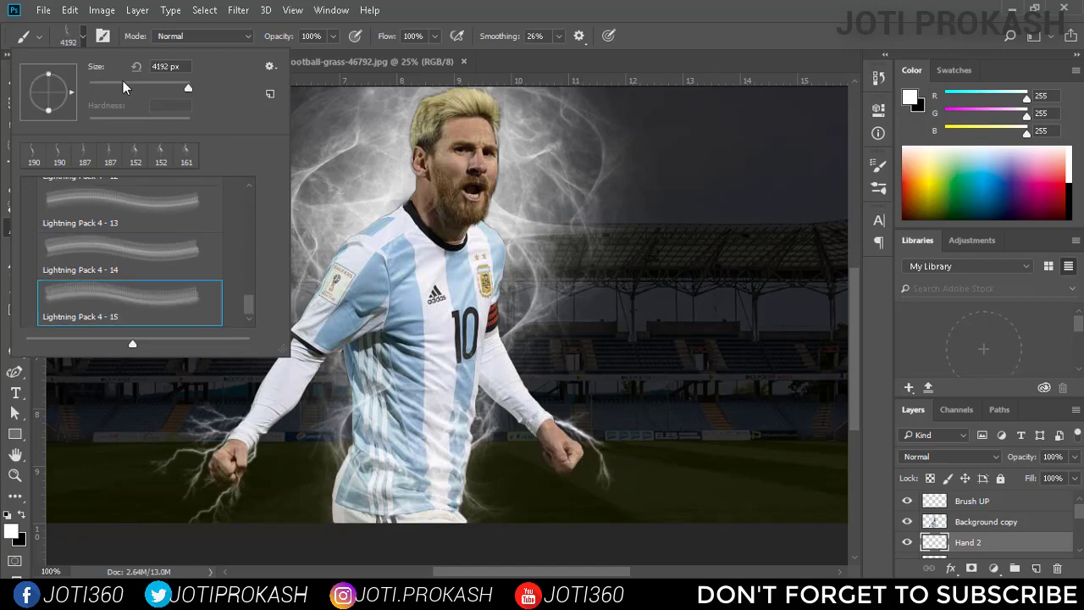
left_click(164, 88)
left_click_drag(70, 93, 74, 67)
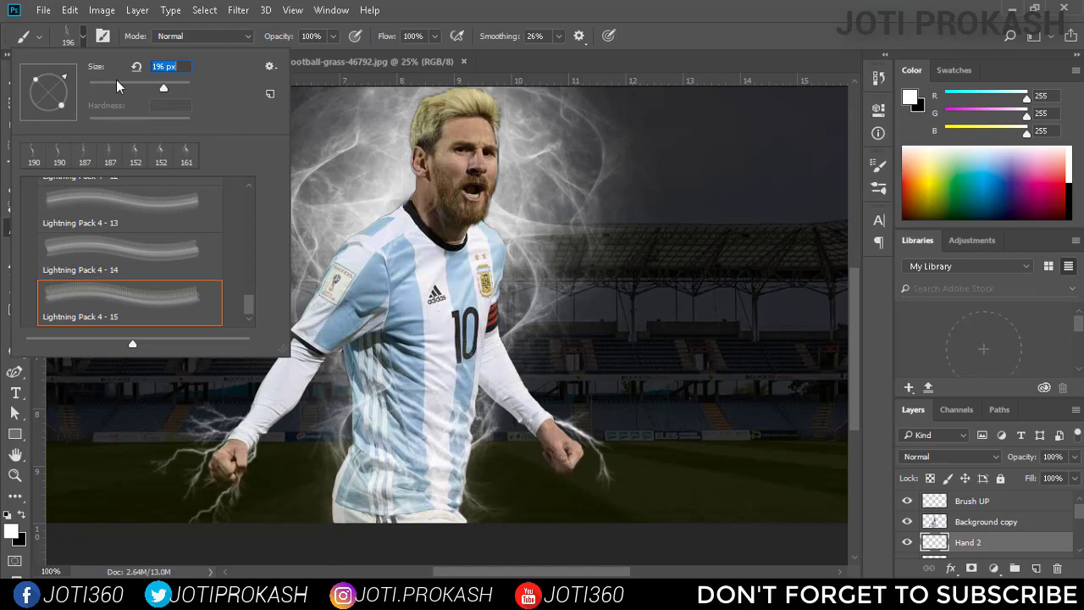
left_click(136, 66)
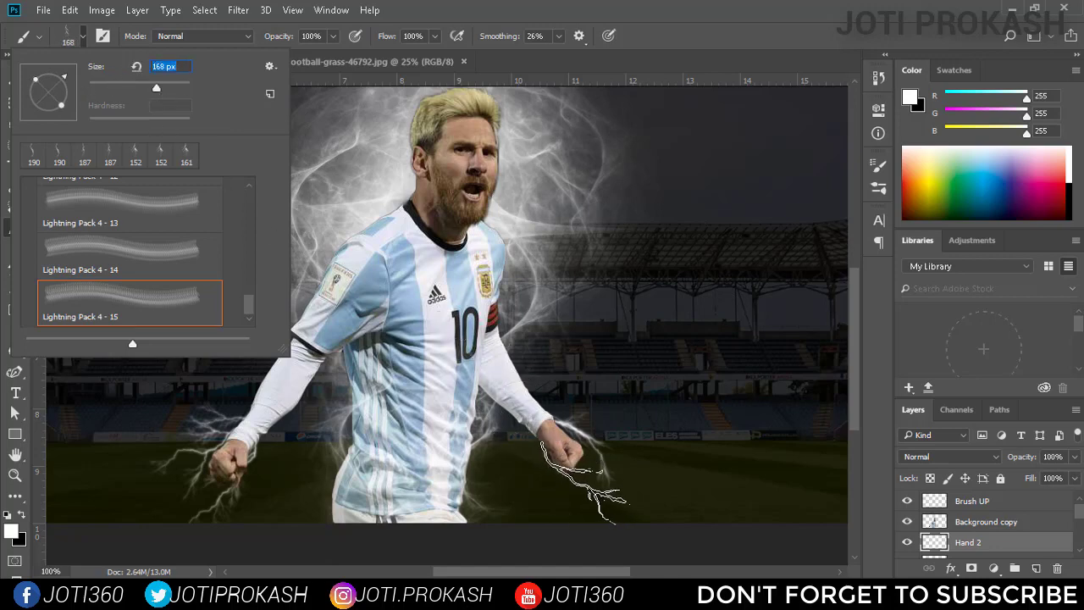
left_click(598, 490)
key("ctrl+z")
Stamp the Lightning Pack 4 - 12 brush at 161 px, with its tip rotated, around the bottom of the player's left fist.
left_click(84, 36)
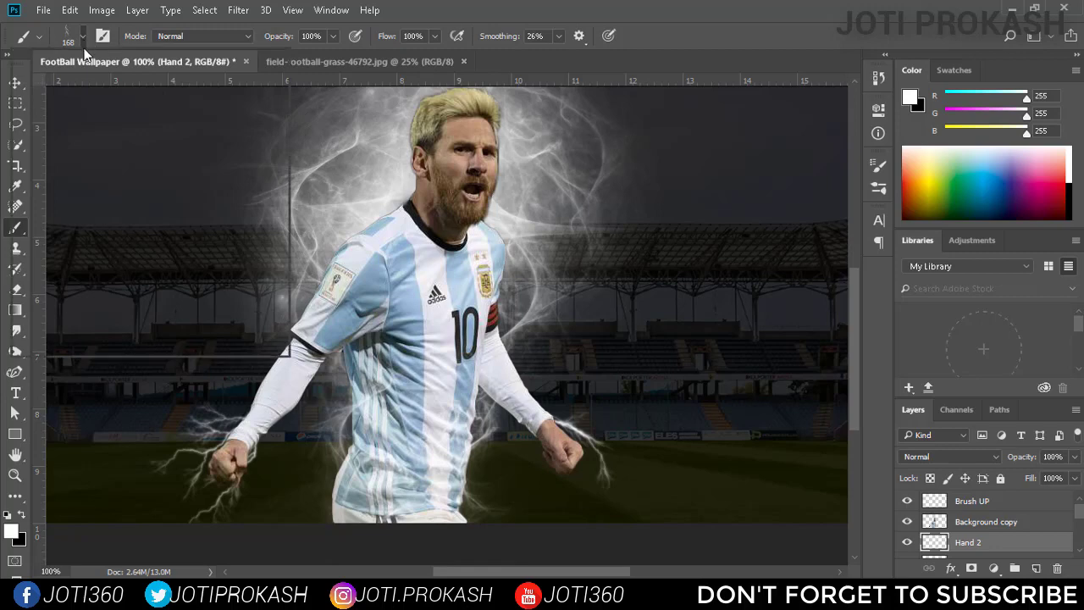
scroll(170, 265, "up", 2)
left_click(169, 229)
left_click_drag(93, 100, 101, 90)
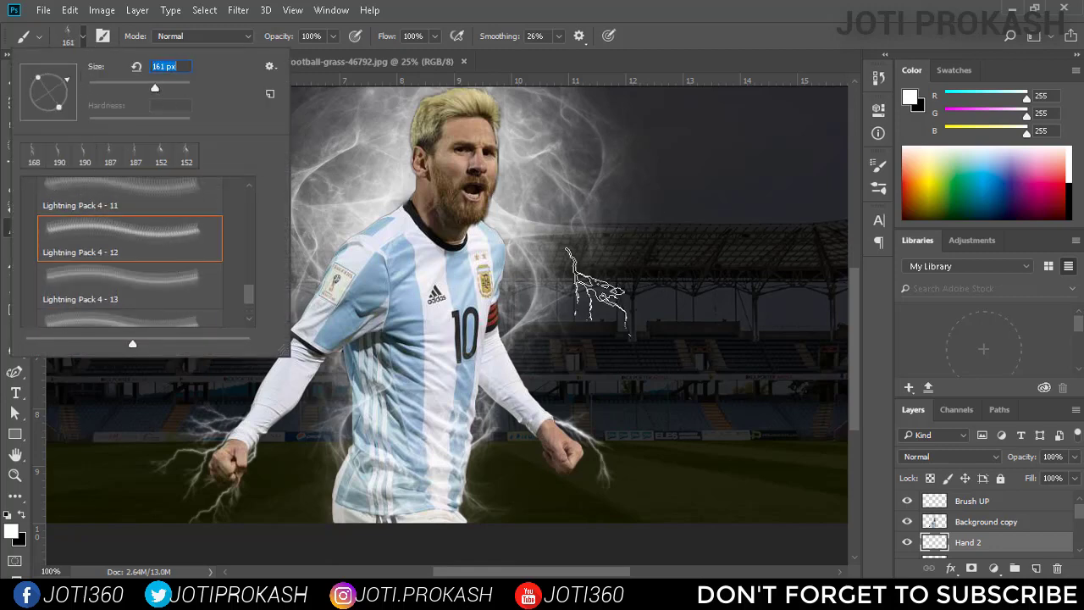
left_click(571, 461)
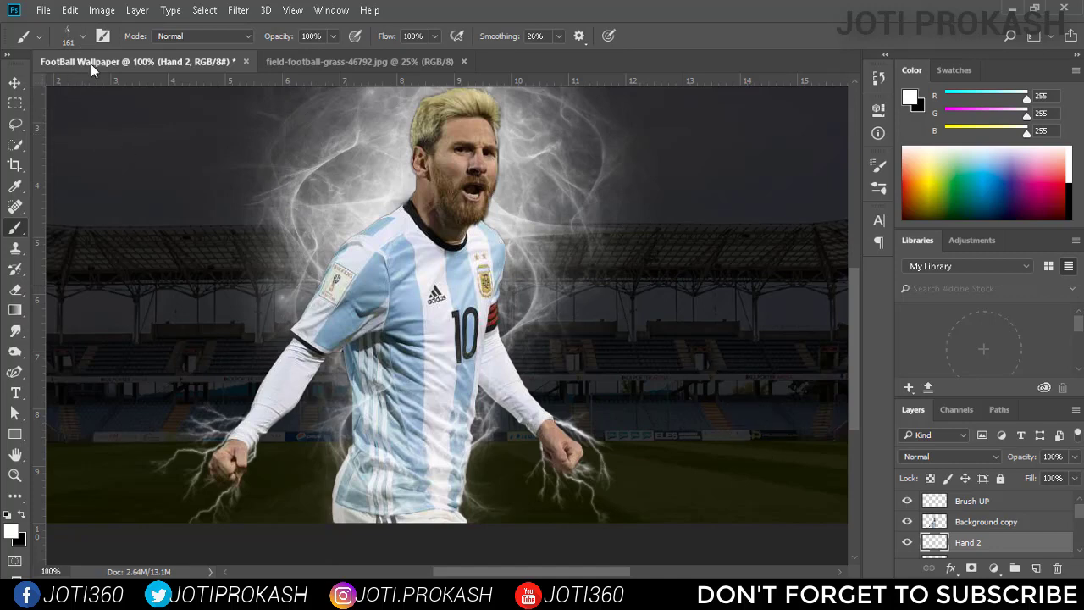
Add a new empty layer above Brush UP.
left_click(83, 37)
left_click(922, 504)
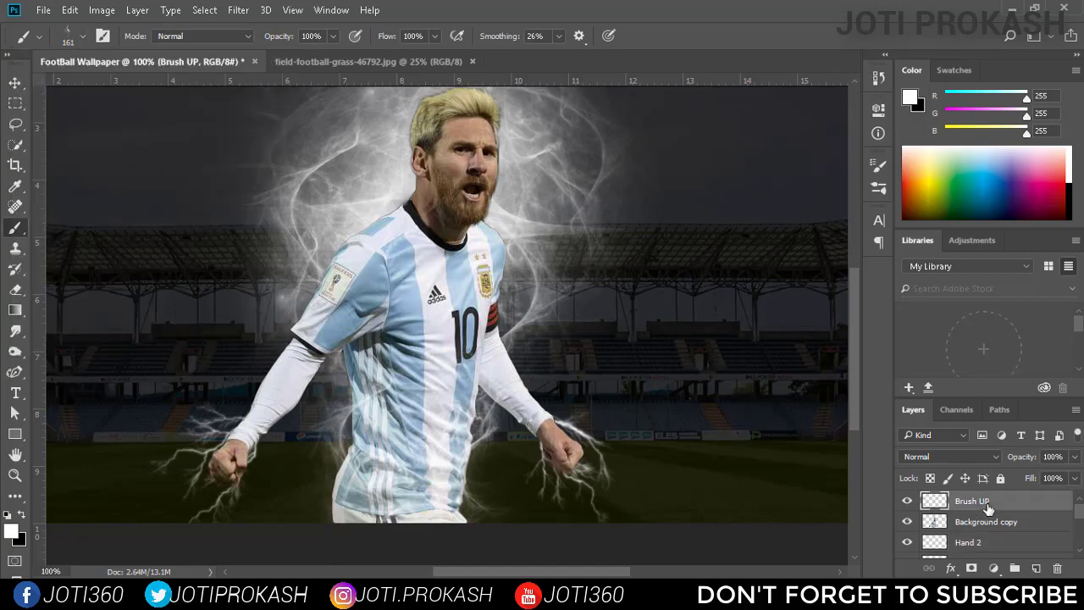
left_click(1035, 568)
Choose the Lightning Pack 4 - 11 brush at 158 px, rotate its tip and stamp it over the player's left wrist.
left_click(84, 39)
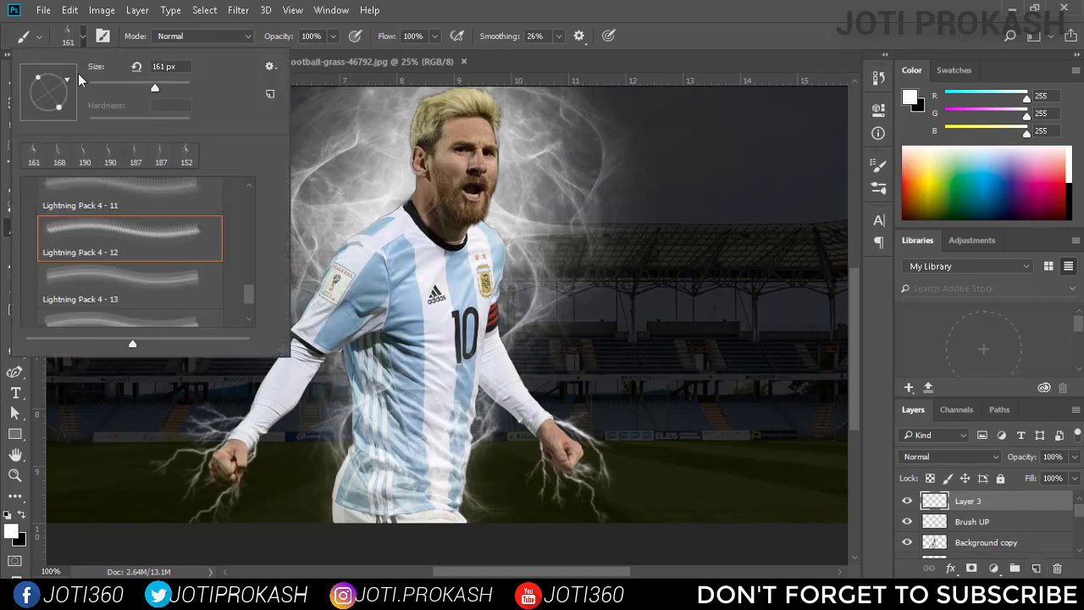
left_click(121, 193)
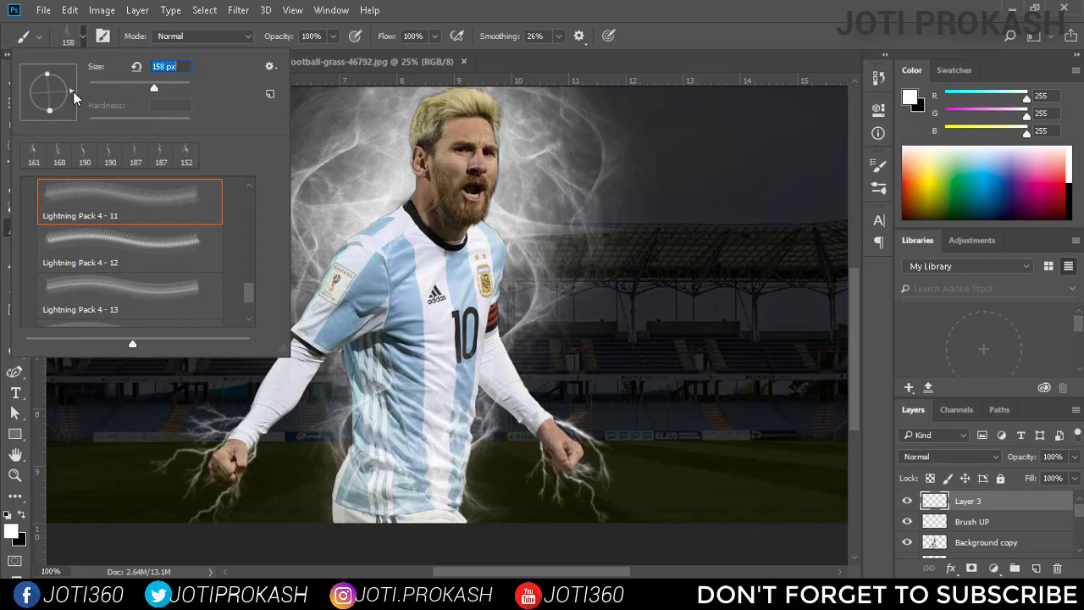
left_click_drag(71, 91, 78, 67)
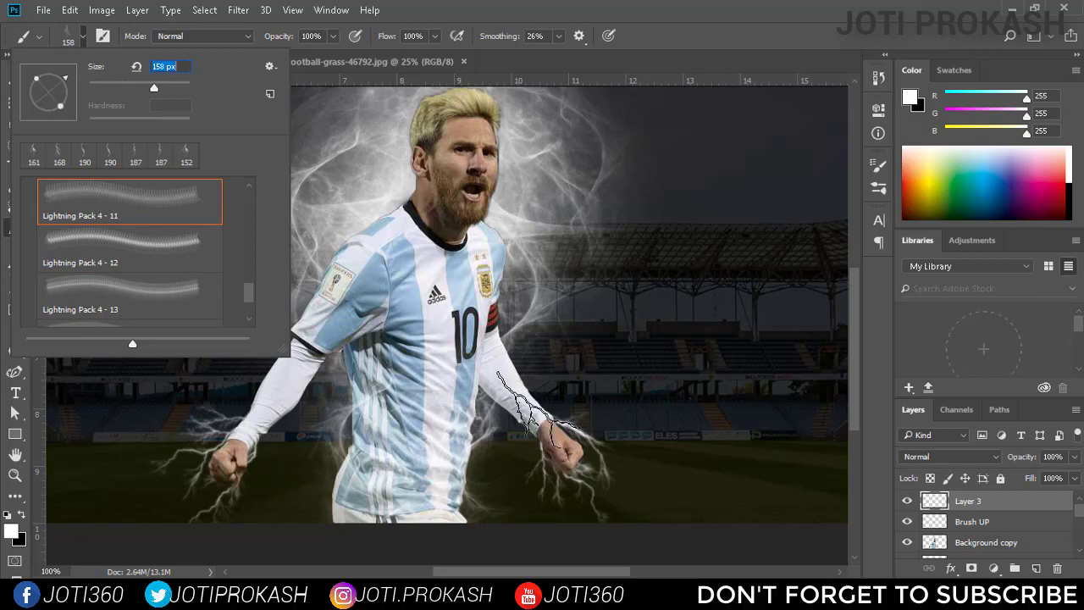
left_click(659, 413)
key("ctrl+z")
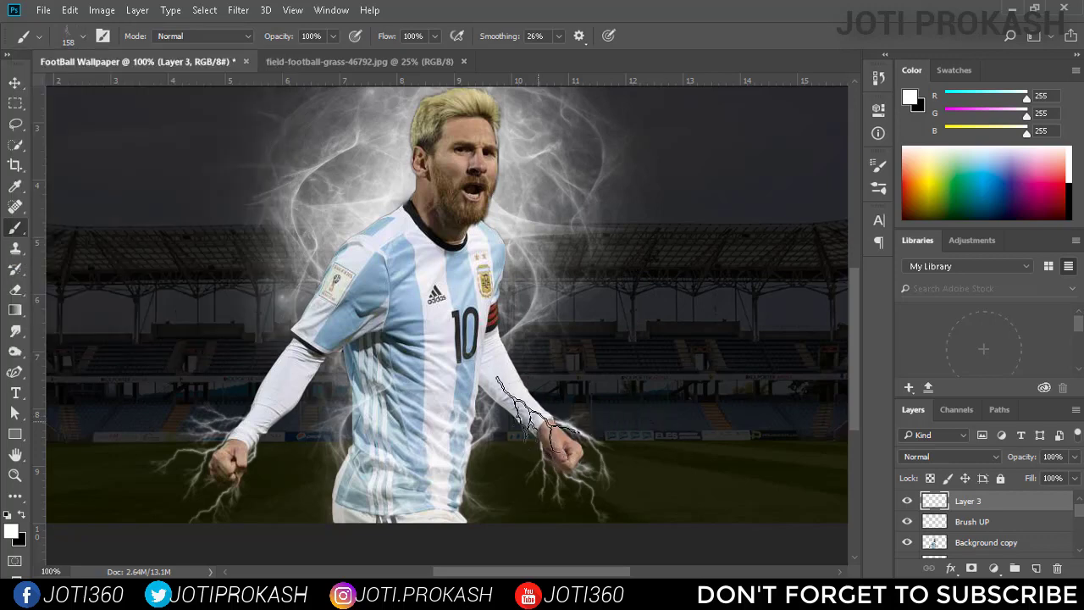
left_click(768, 412)
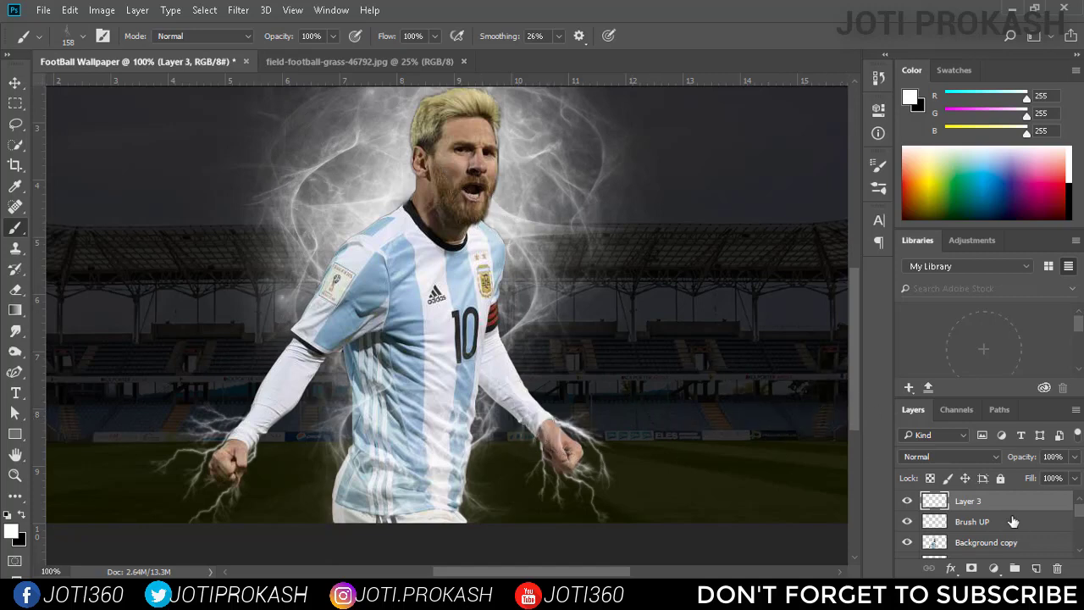
Add a layer above Layer 3, choose the Lightning Pack 4 - 10 brush at 136 px and try stamping it over the stadium.
left_click(1033, 569)
left_click(72, 34)
left_click(149, 225)
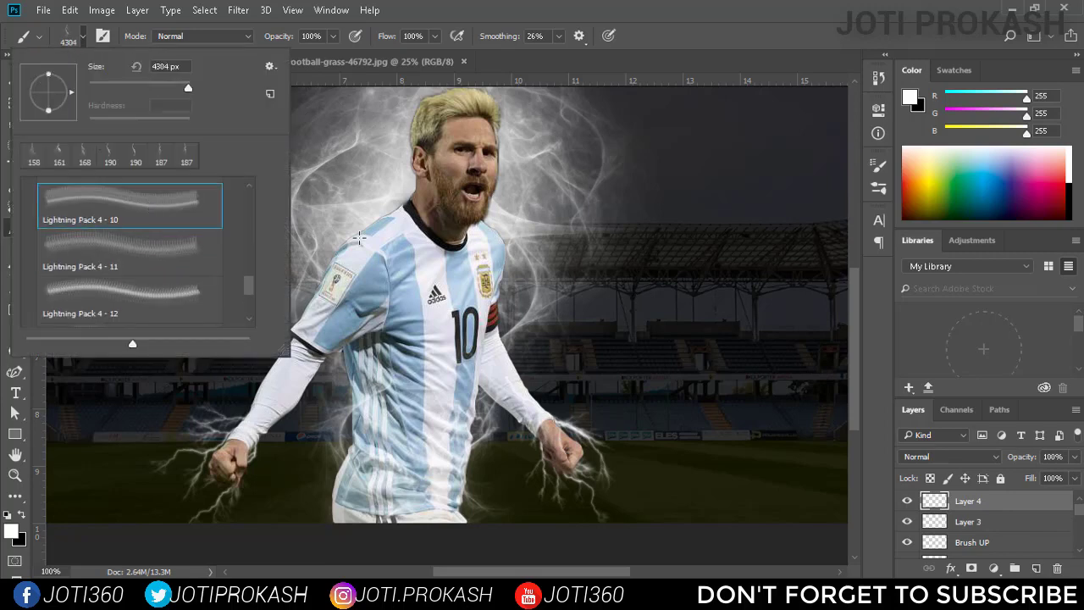
left_click(688, 243)
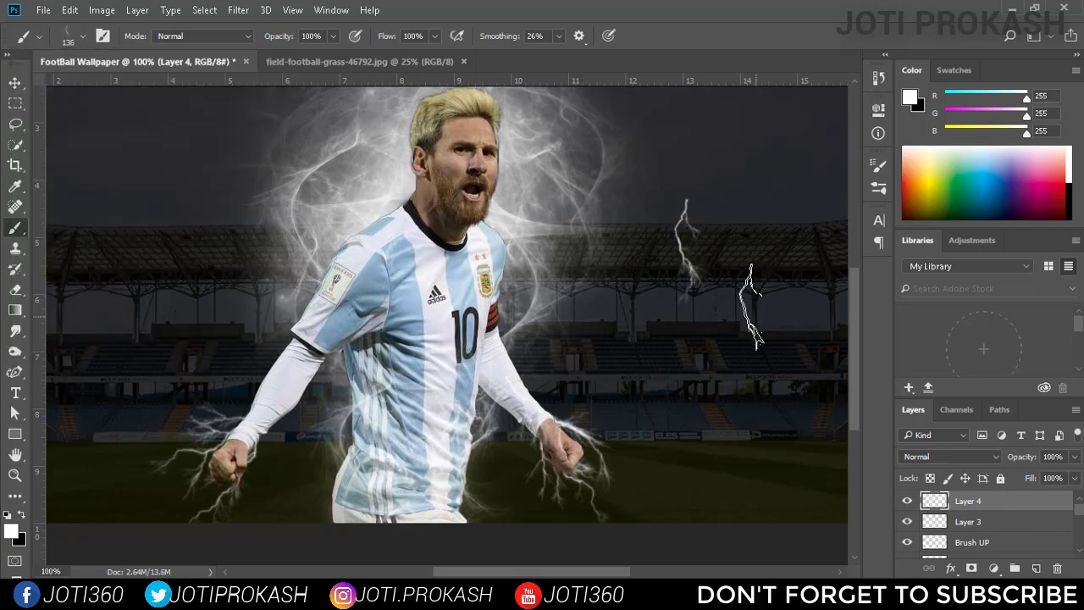
key("ctrl+z")
Rotate the 136 px lightning tip toward the player's right arm and try stamping it over his wrist.
left_click(83, 38)
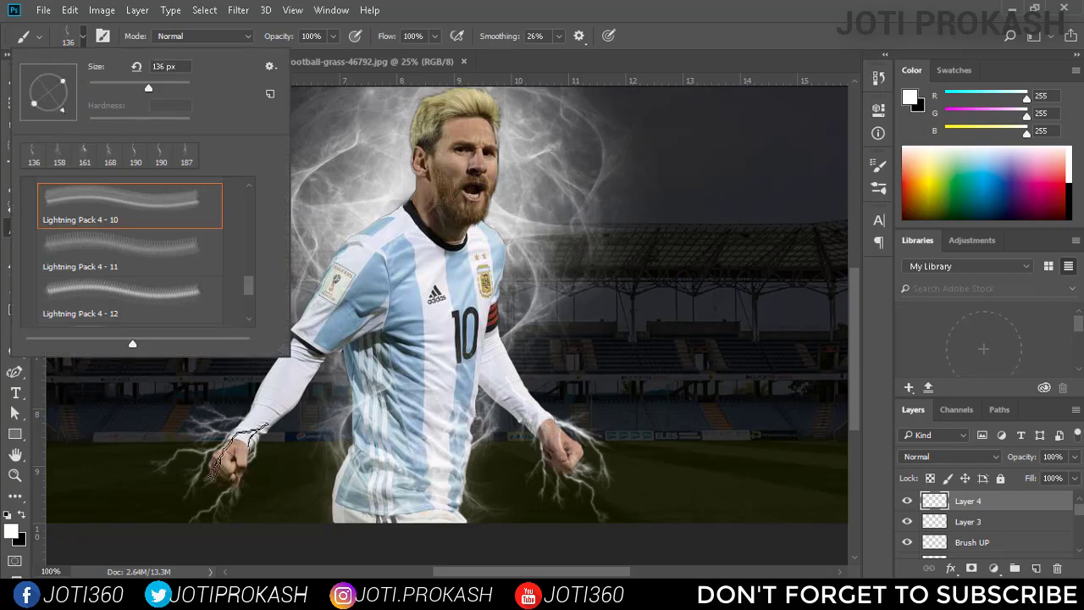
left_click(248, 432)
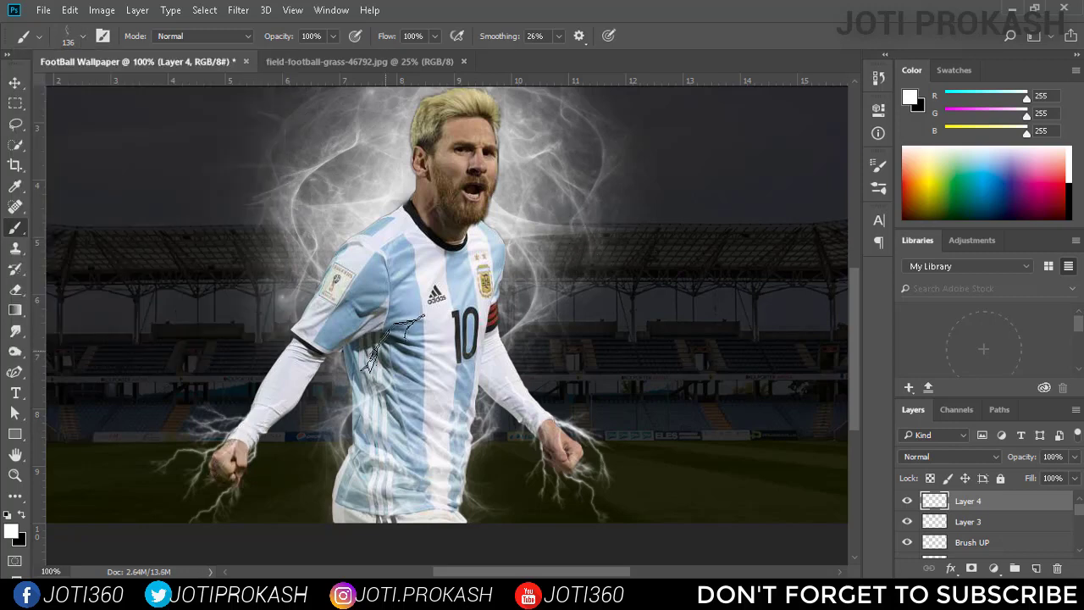
key("ctrl+z")
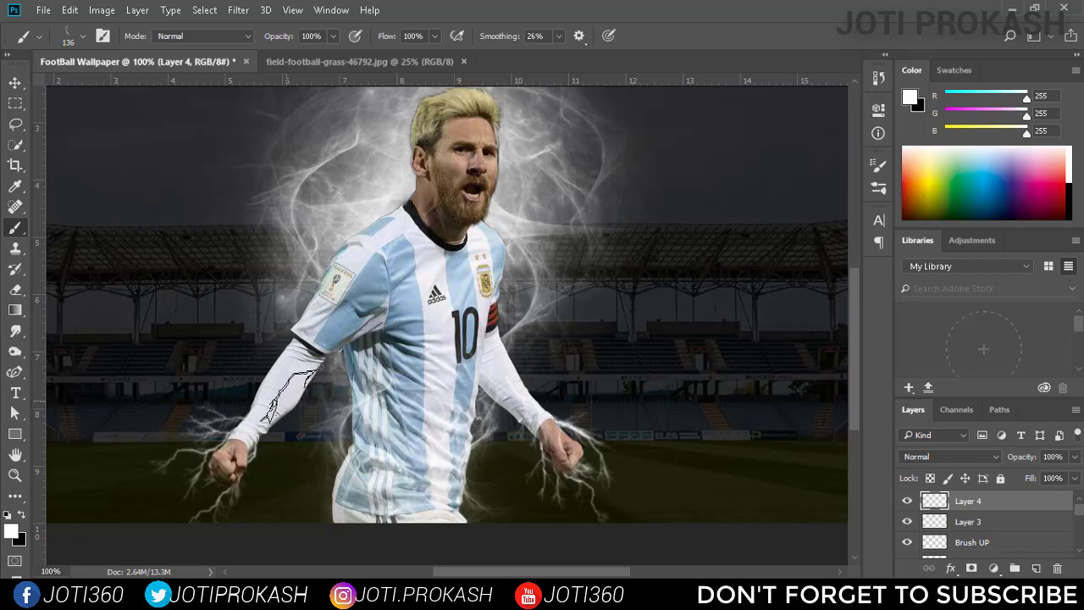
Set the lightning brush size to 187 px and stamp it along the player's right forearm.
left_click(83, 36)
left_click_drag(157, 85, 160, 85)
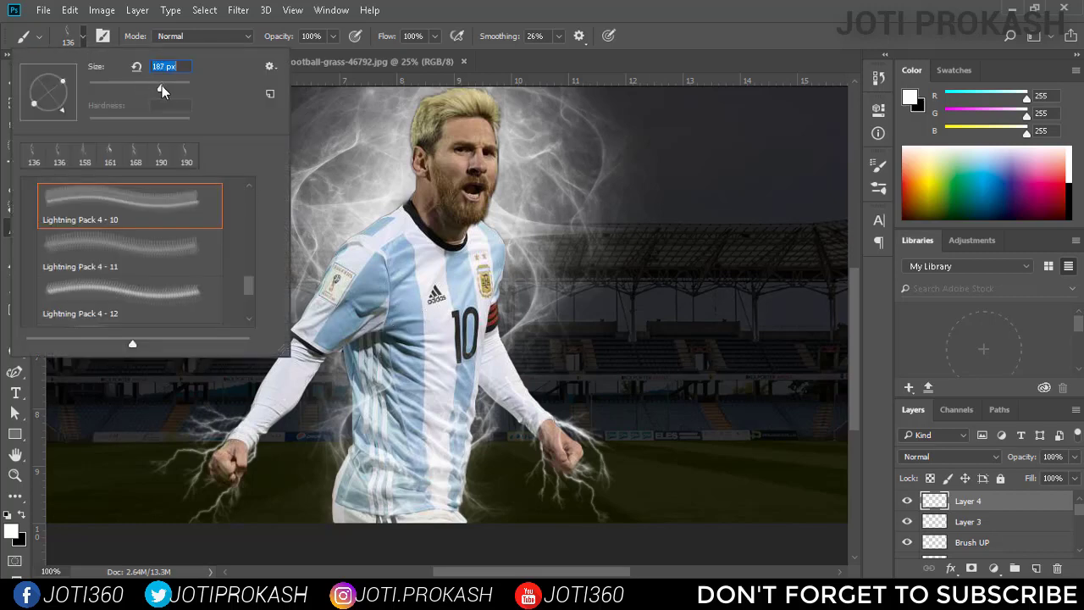
left_click(250, 427)
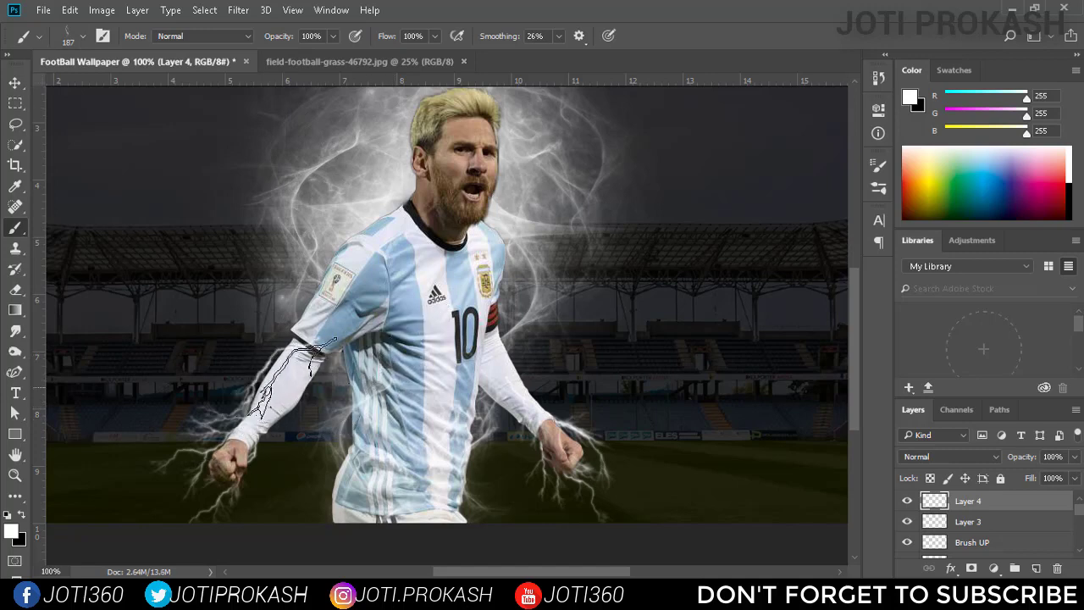
Add a new empty layer directly above Color Fill 1.
key("ctrl+minus")
key("v")
scroll(1007, 525, "down", 3)
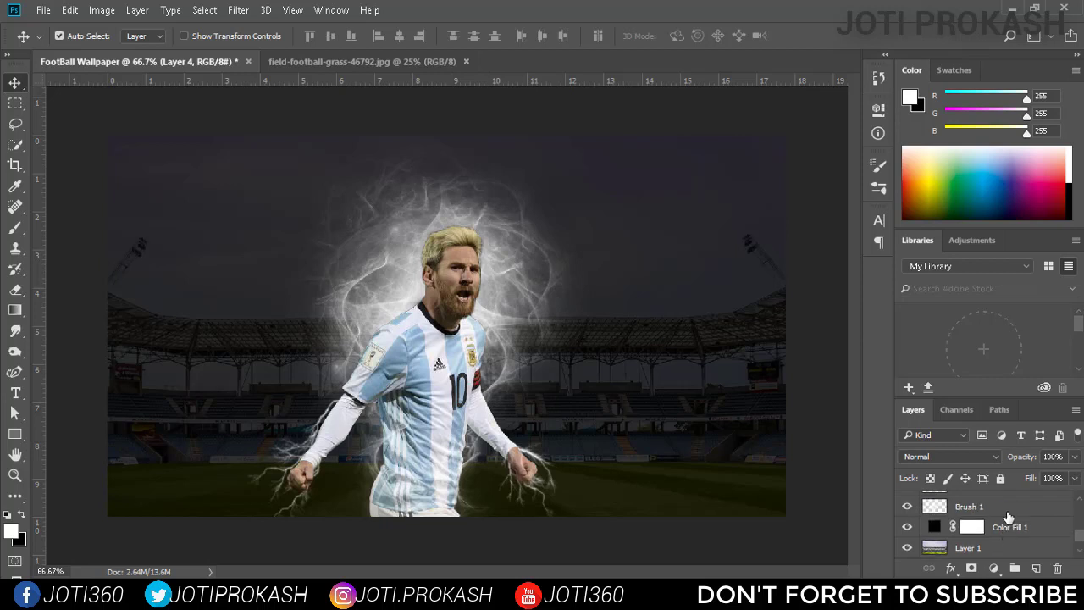
left_click(1009, 502)
left_click(1014, 523)
left_click(1035, 568)
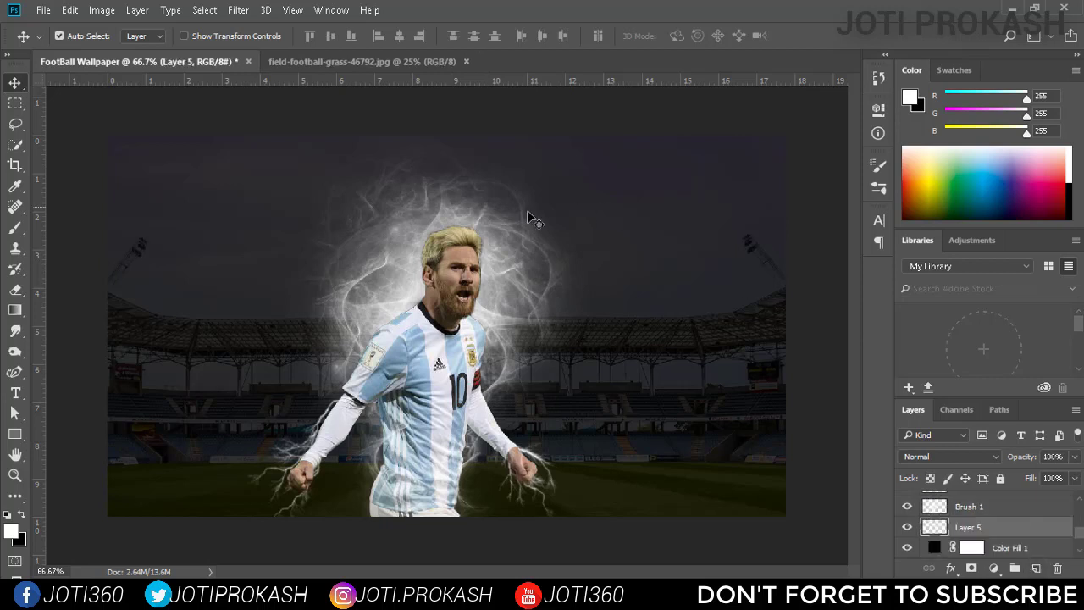
Choose a soft round brush at 187 px and stamp one white glow in the sky near the right-hand floodlight.
key("b")
left_click(82, 36)
scroll(91, 226, "down", 3)
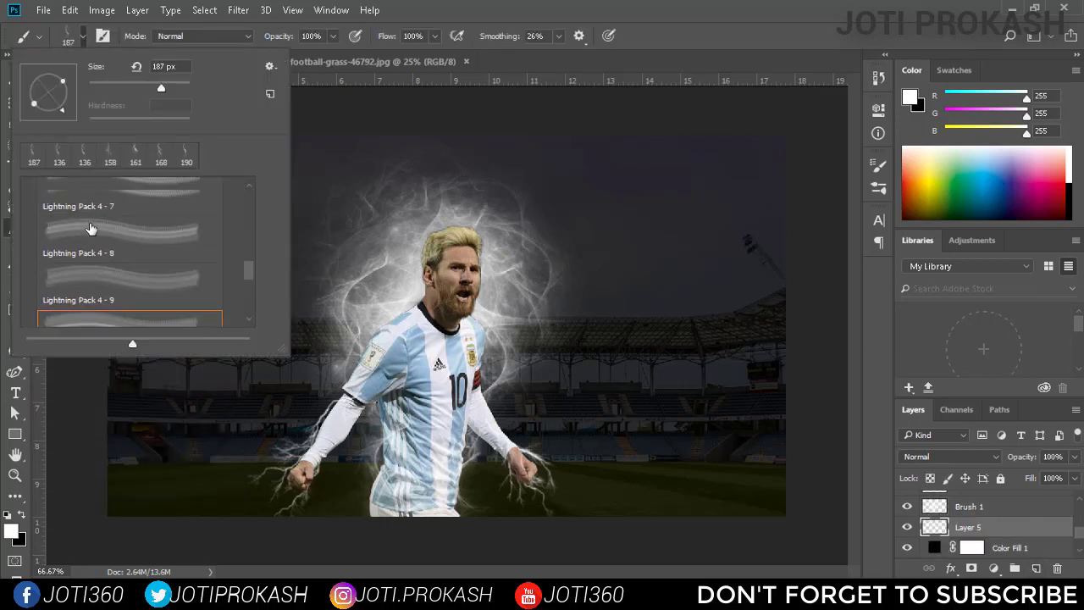
scroll(89, 225, "up", 10)
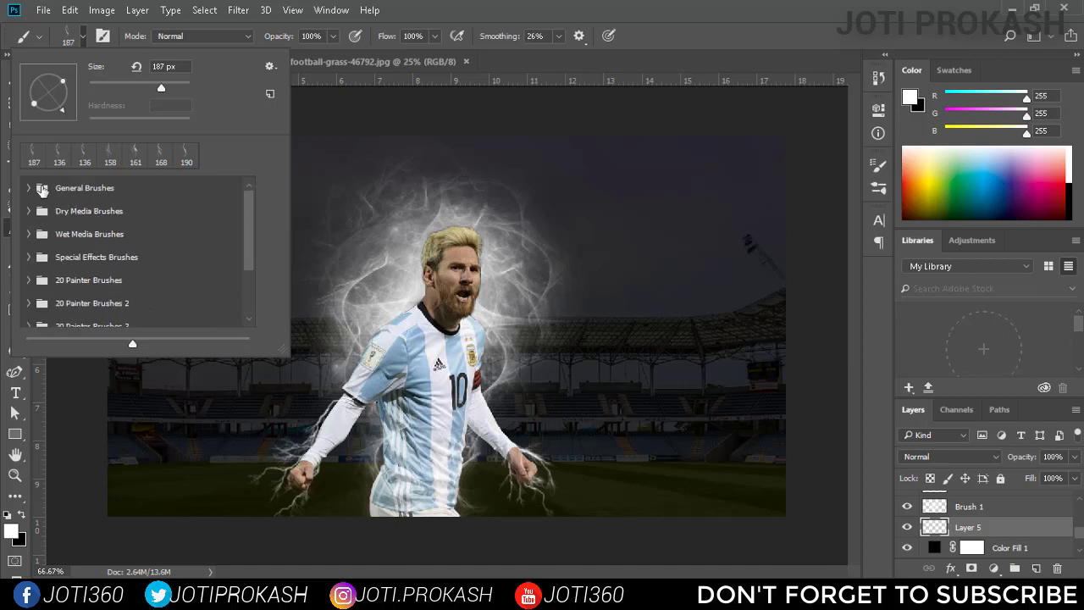
left_click(84, 224)
key("Return")
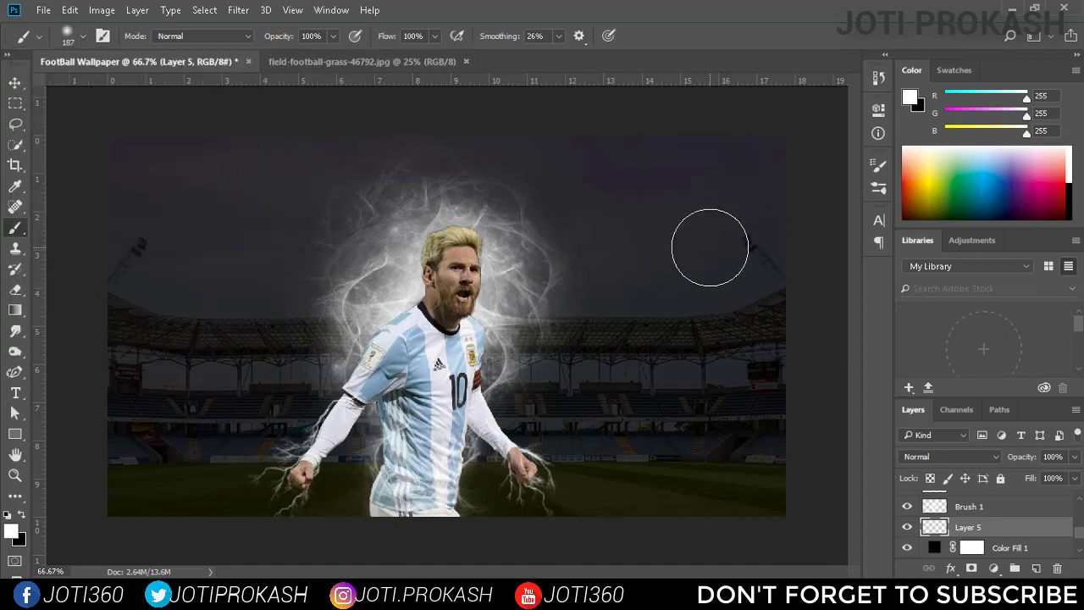
key("ctrl+z")
left_click(690, 265)
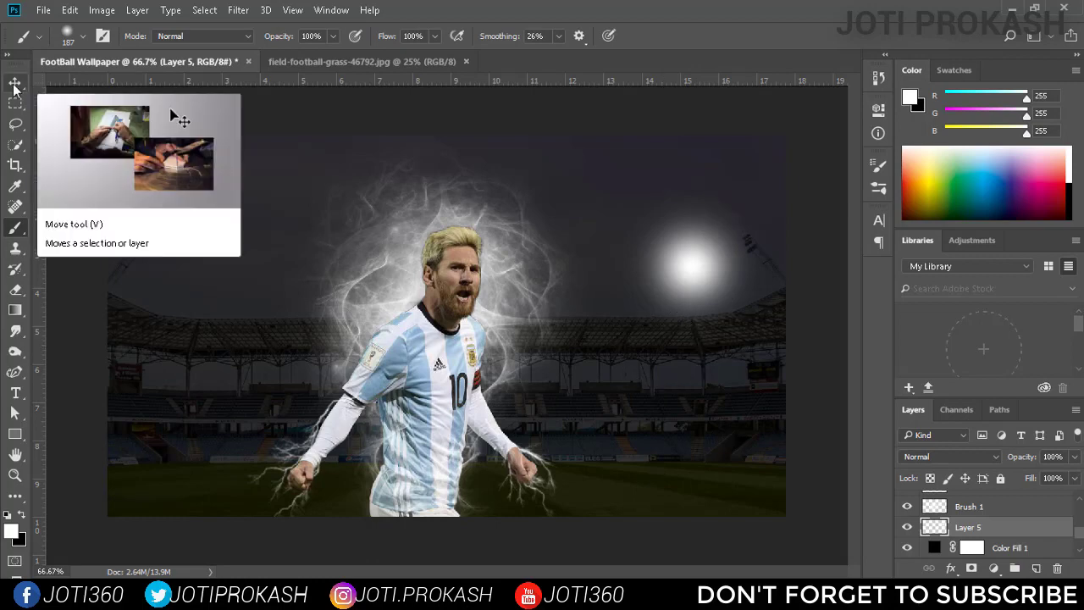
Rename the glow's layer as Light.
double_click(967, 527)
type("Light")
key("Return")
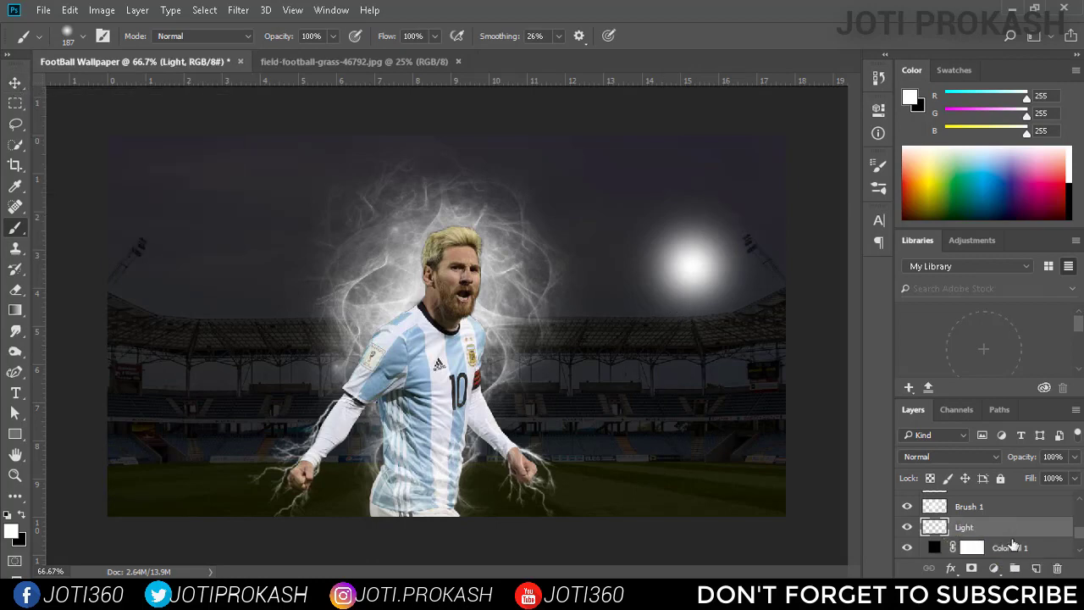
Scale the Light glow to about 69% and move it toward the right-hand floodlight.
key("v")
key("ctrl+t")
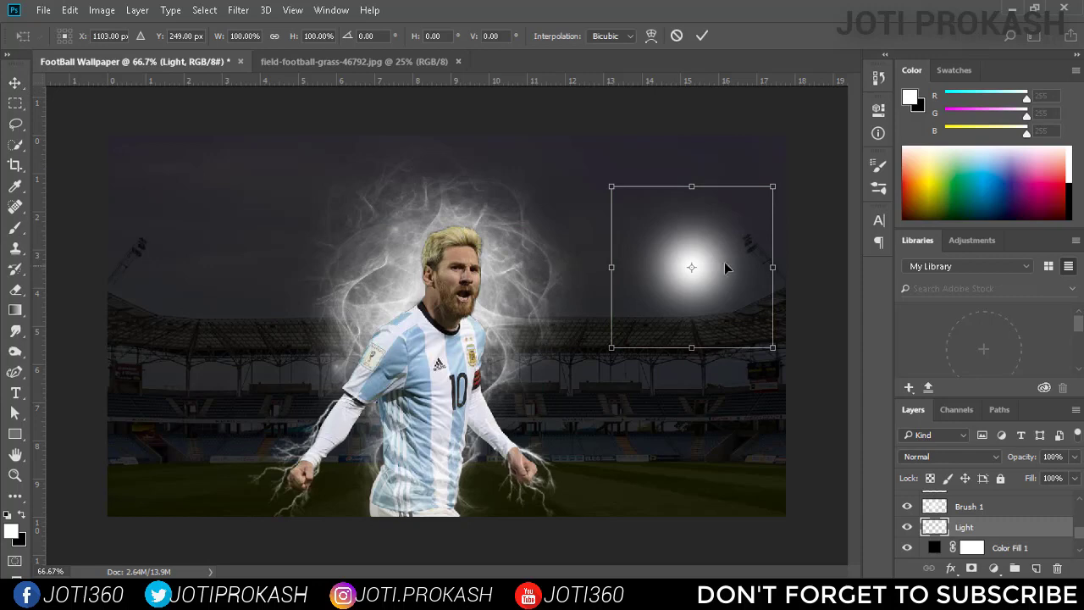
left_click_drag(773, 189, 747, 212)
left_click_drag(724, 260, 765, 245)
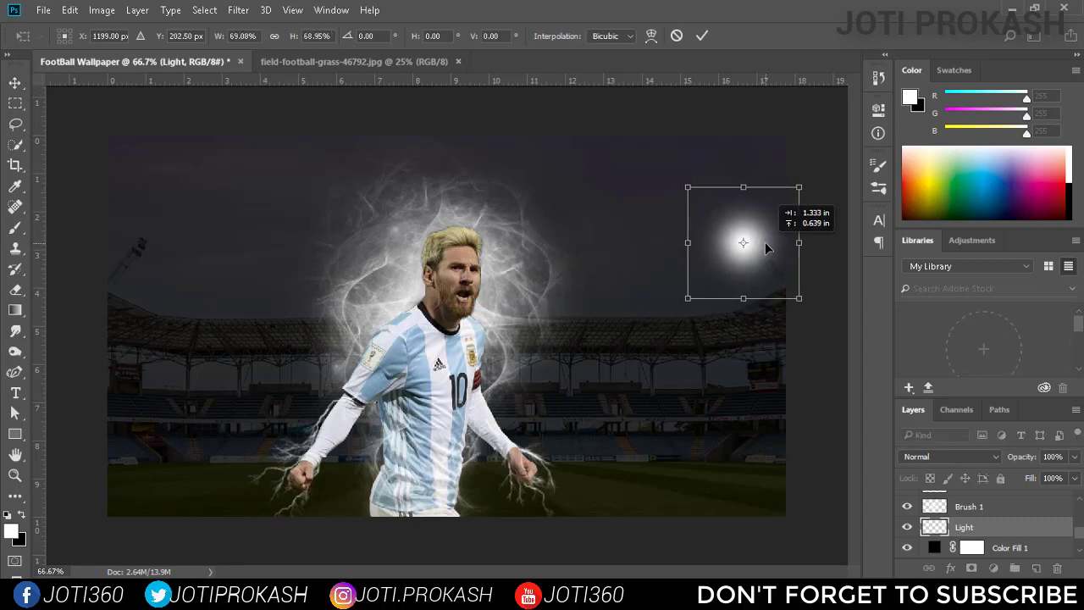
Set the Light layer's blend mode to Screen and its opacity to 60%.
left_click(948, 457)
left_click(932, 244)
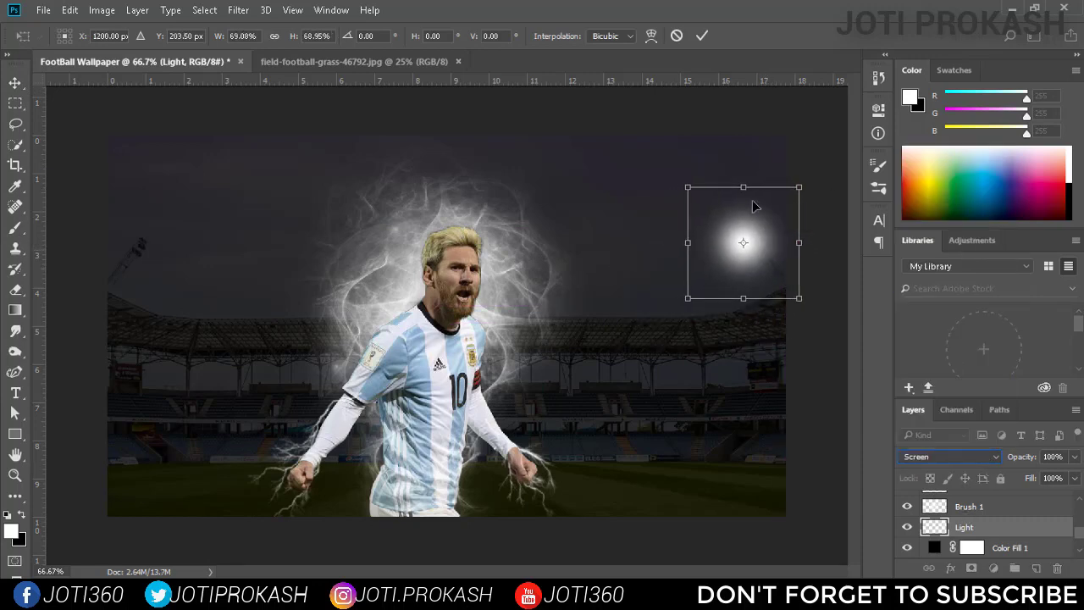
left_click(701, 36)
left_click(964, 456)
left_click(940, 244)
left_click(1074, 456)
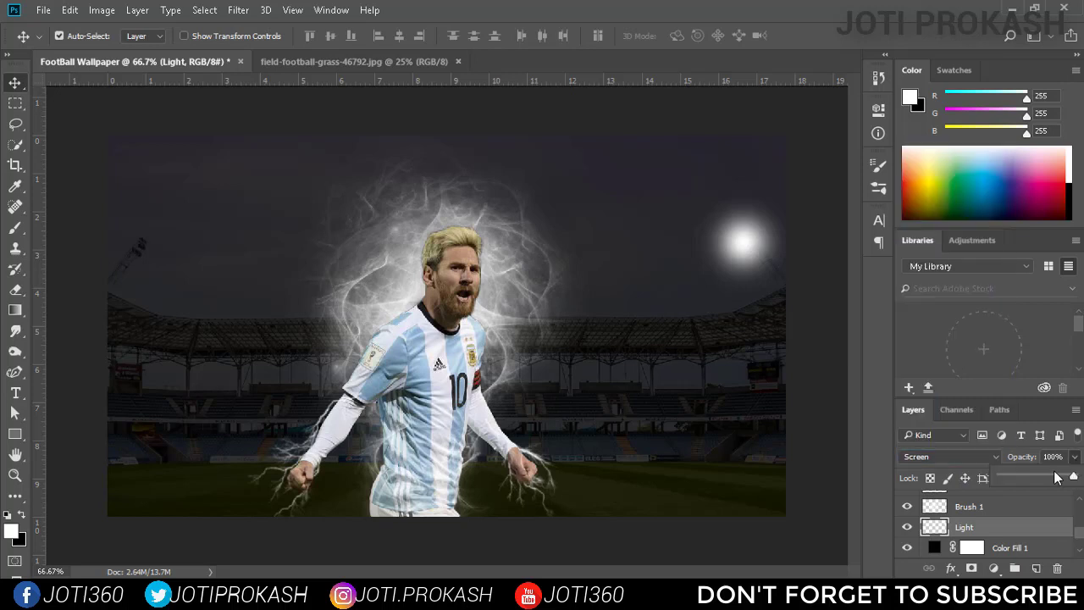
left_click_drag(1074, 478, 1045, 480)
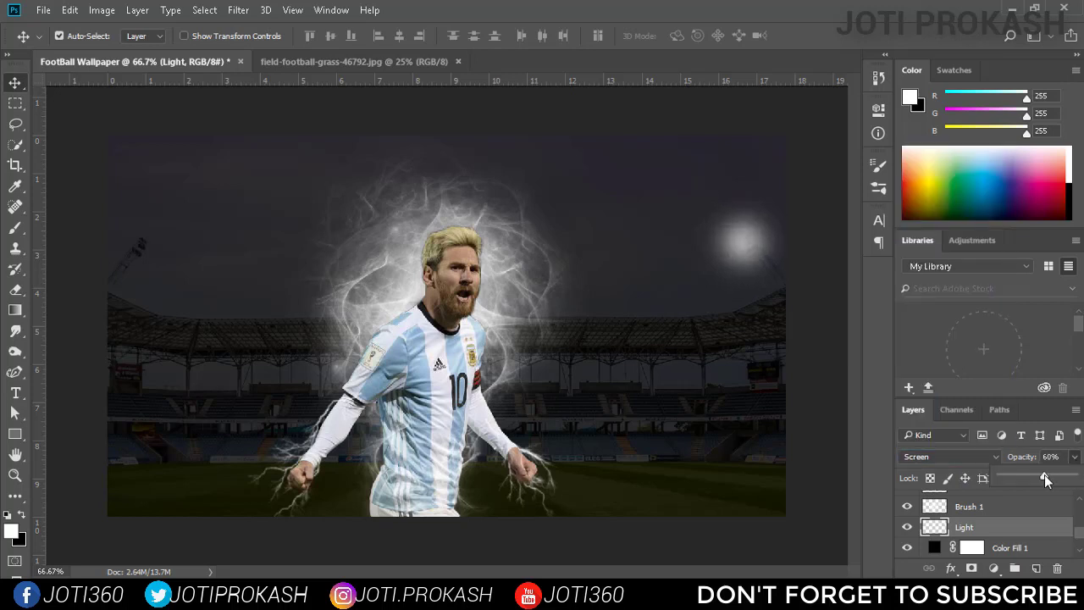
Stretch the Light glow to about 689% width and rotate it about 14° into a slanted beam.
key("ctrl+t")
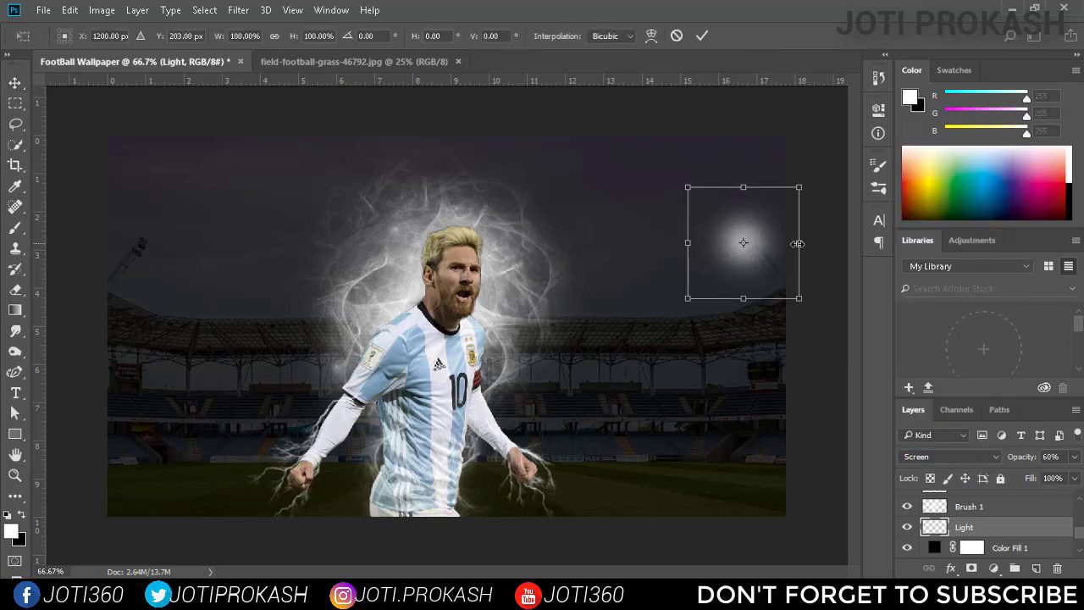
left_click_drag(688, 243, 437, 244)
left_click_drag(631, 248, 755, 251)
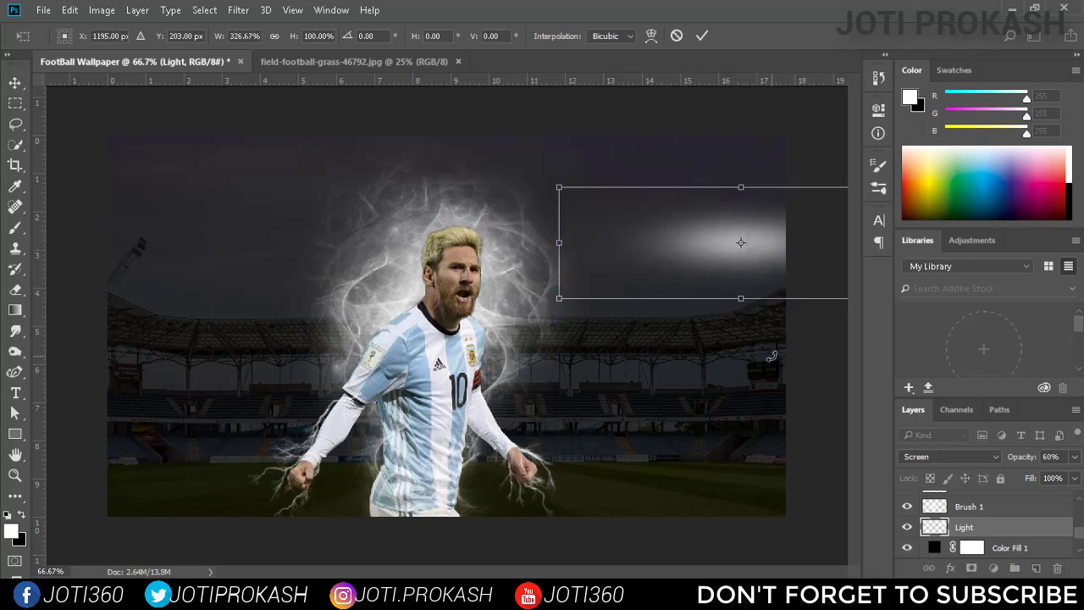
left_click_drag(558, 245, 788, 250)
left_click_drag(357, 176, 484, 125)
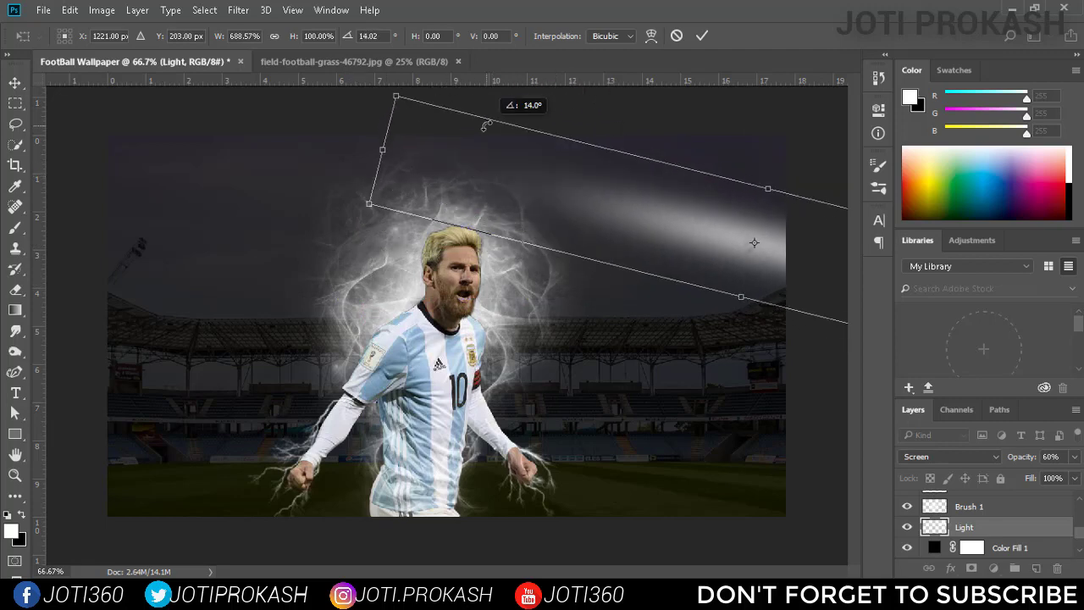
left_click(701, 36)
Duplicate the Light layer, move the copy to the sky's left edge and rotate it about -23.4° to mirror the first beam.
key("ctrl+j")
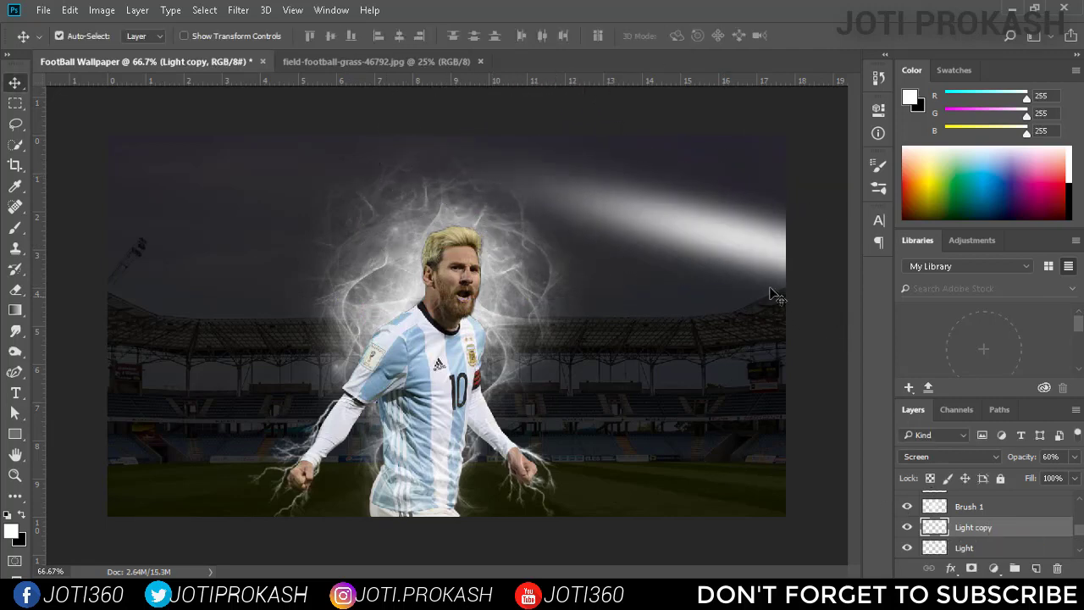
left_click_drag(761, 259, 153, 248)
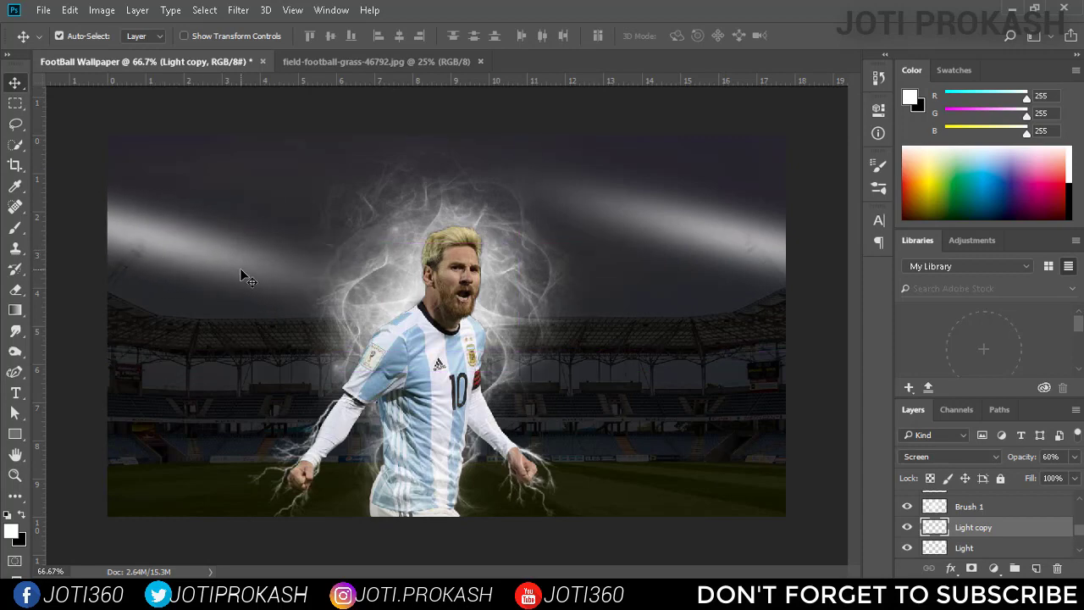
key("ctrl+t")
left_click_drag(522, 122, 570, 193)
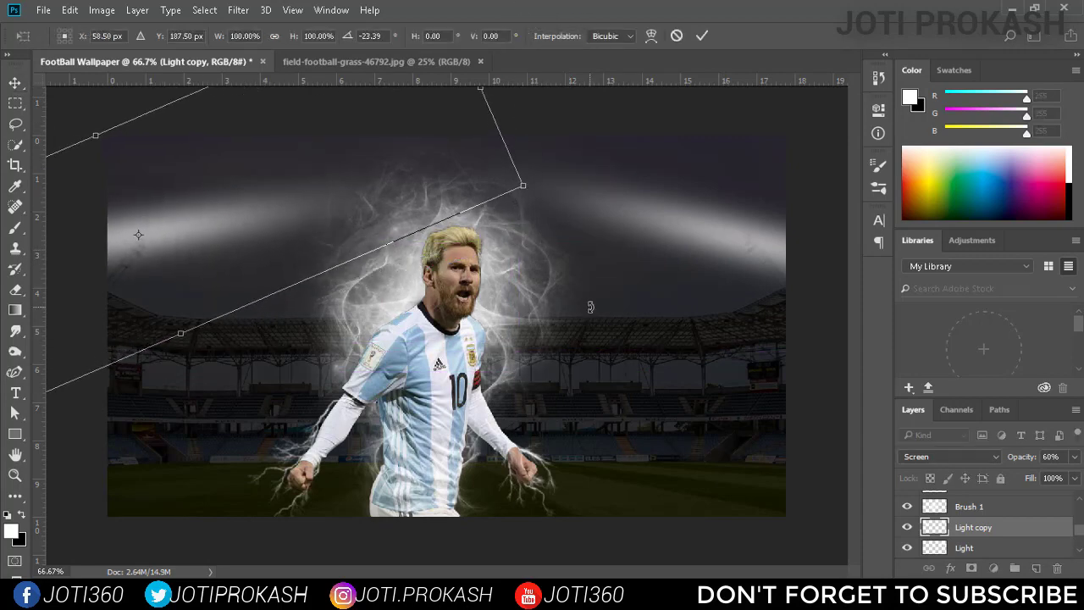
left_click(703, 38)
Add a layer above Light copy and stamp a soft white glow just above the player's head.
left_click(1033, 568)
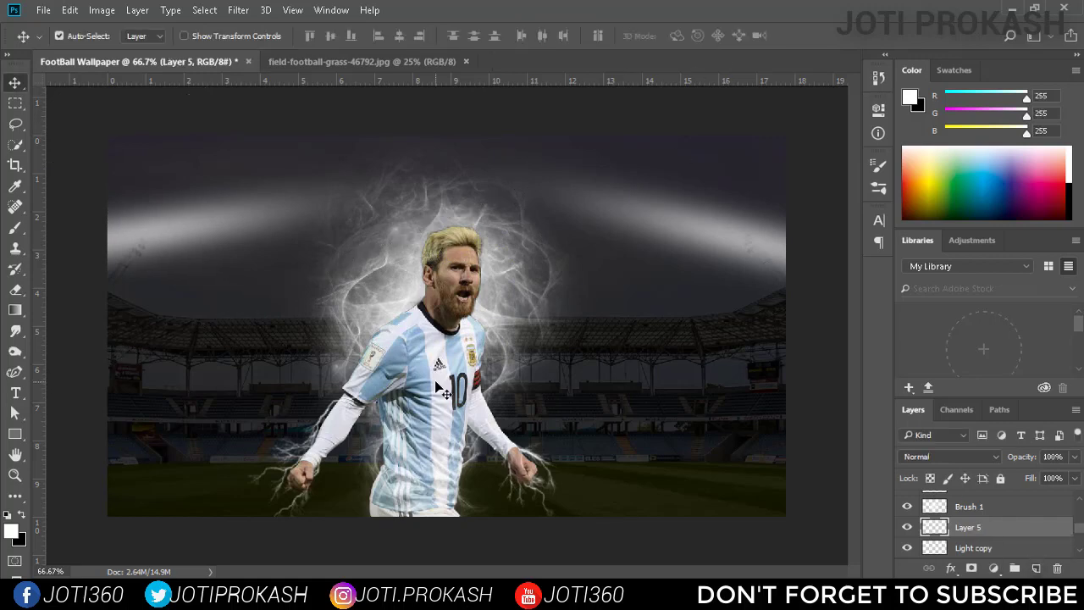
key("b")
left_click(450, 193)
key("v")
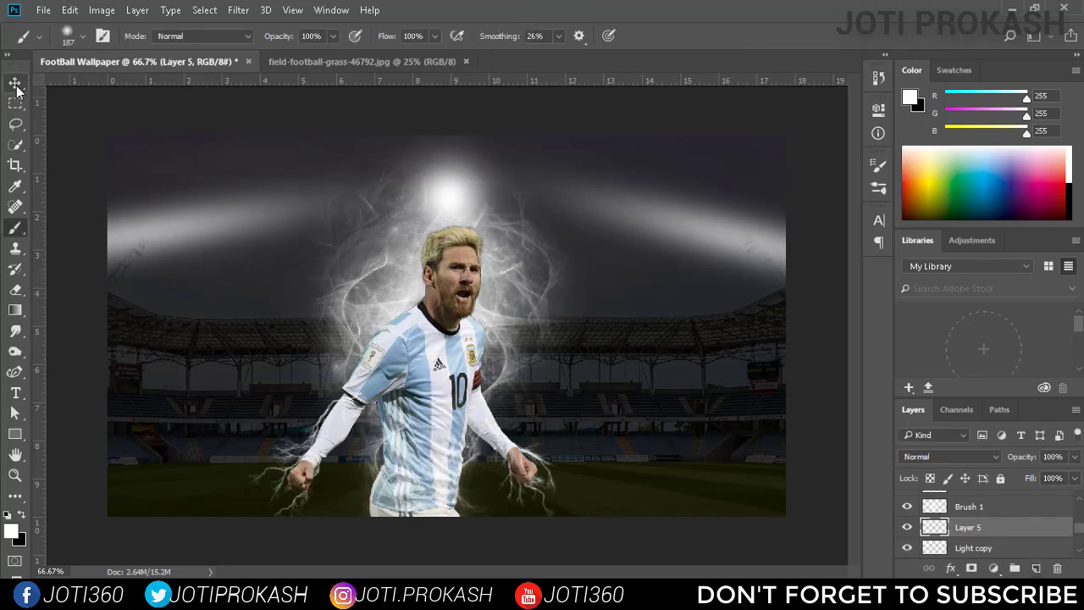
Enlarge the glow to about 300% wide and 424% high, move it up to the canvas's top edge and blend it as Soft Light.
key("ctrl+t")
left_click_drag(529, 279, 664, 452)
left_click_drag(534, 349, 537, 301)
left_click_drag(455, 406, 449, 548)
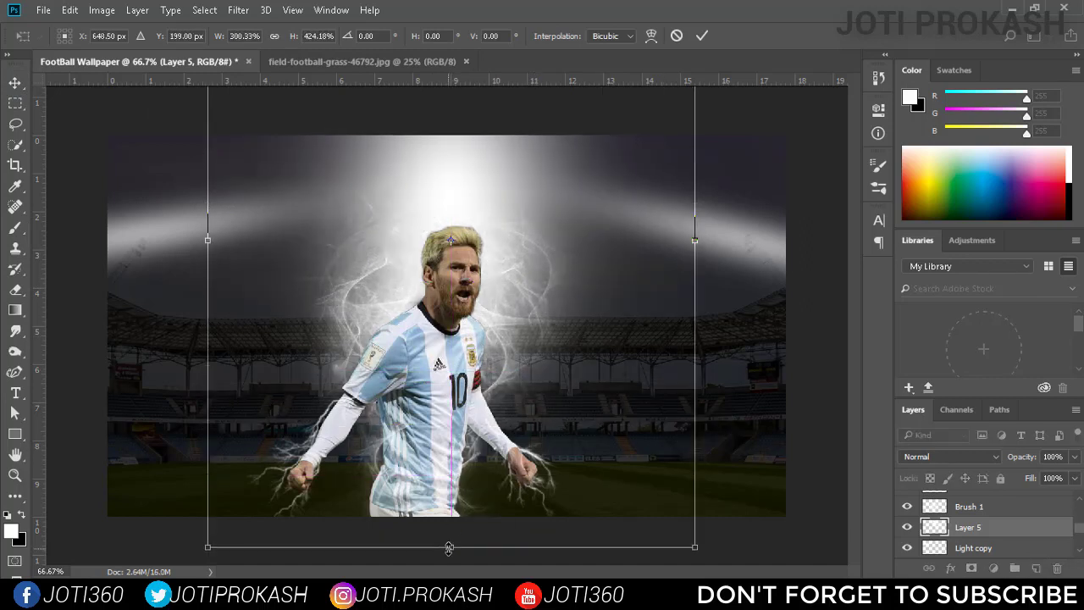
left_click_drag(489, 426, 490, 323)
left_click(702, 36)
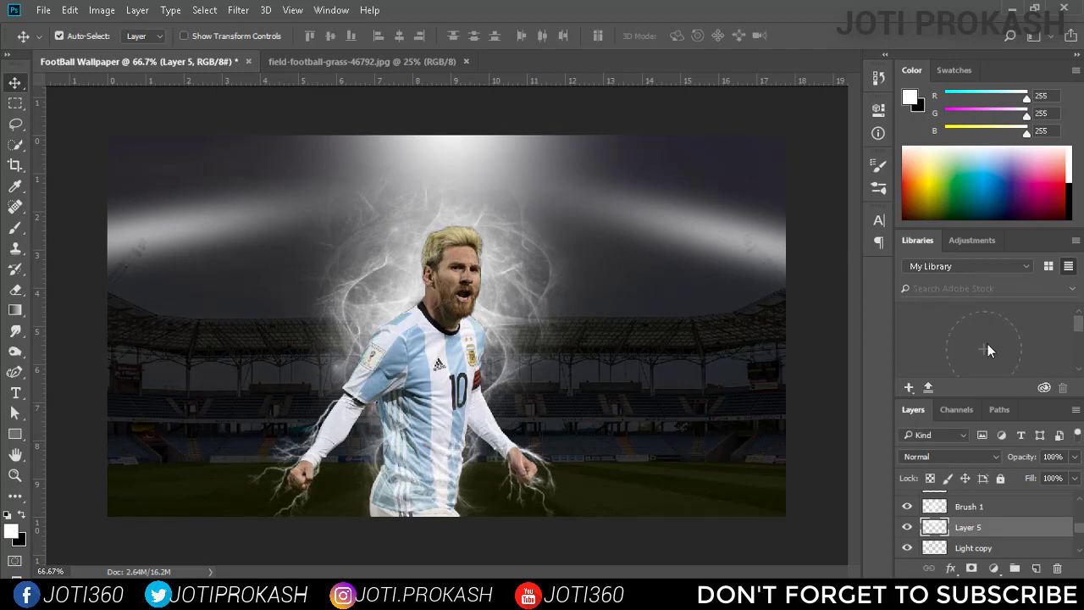
left_click(993, 457)
left_click(954, 301)
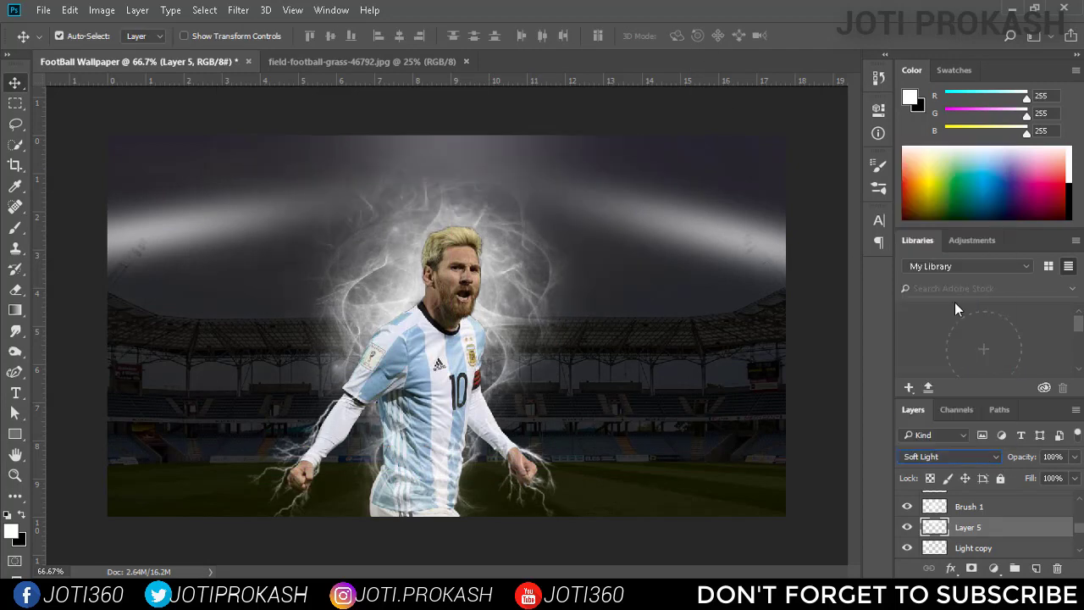
Try the Soft Light blend mode on the Light copy layer and return it to Screen.
scroll(980, 528, "down", 1)
left_click(980, 528)
left_click(974, 456)
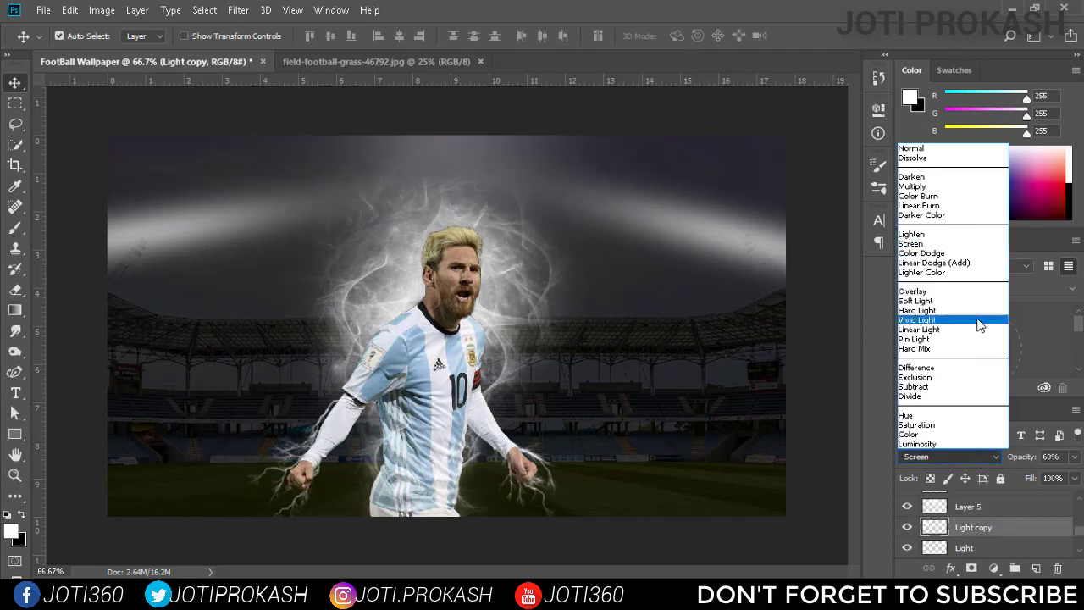
left_click(979, 301)
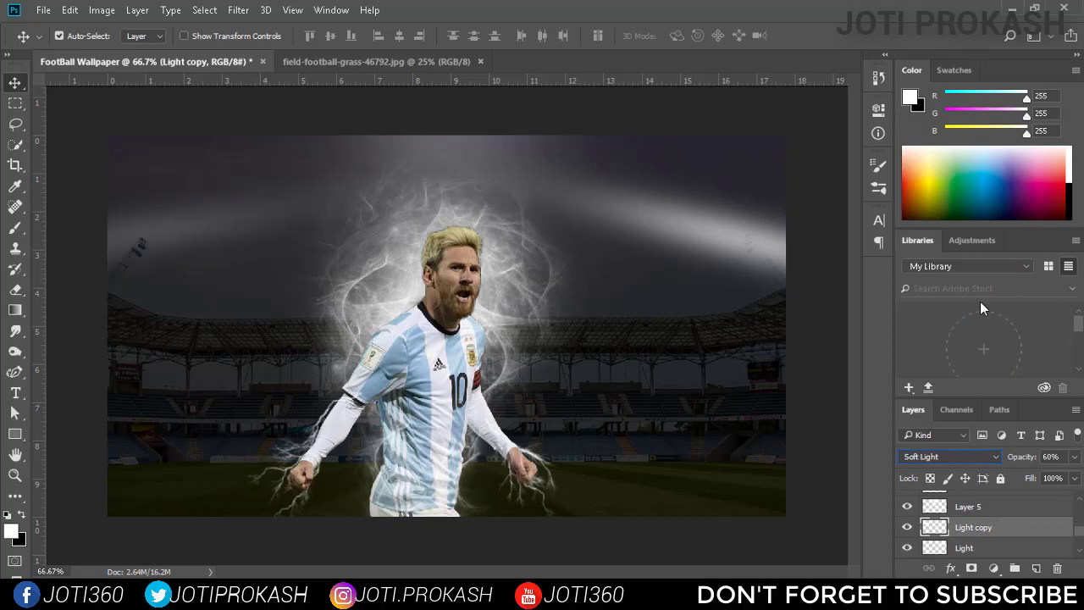
left_click(972, 455)
left_click(958, 244)
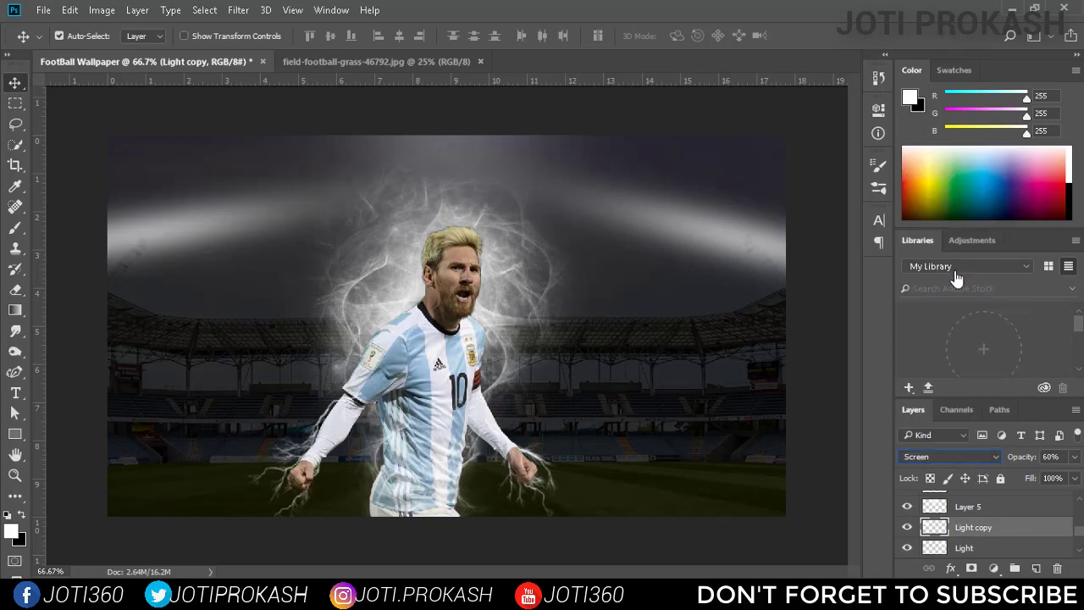
Shift the Light copy beam slightly toward the player and fine-tune its position with small nudges.
left_click_drag(180, 272, 229, 278)
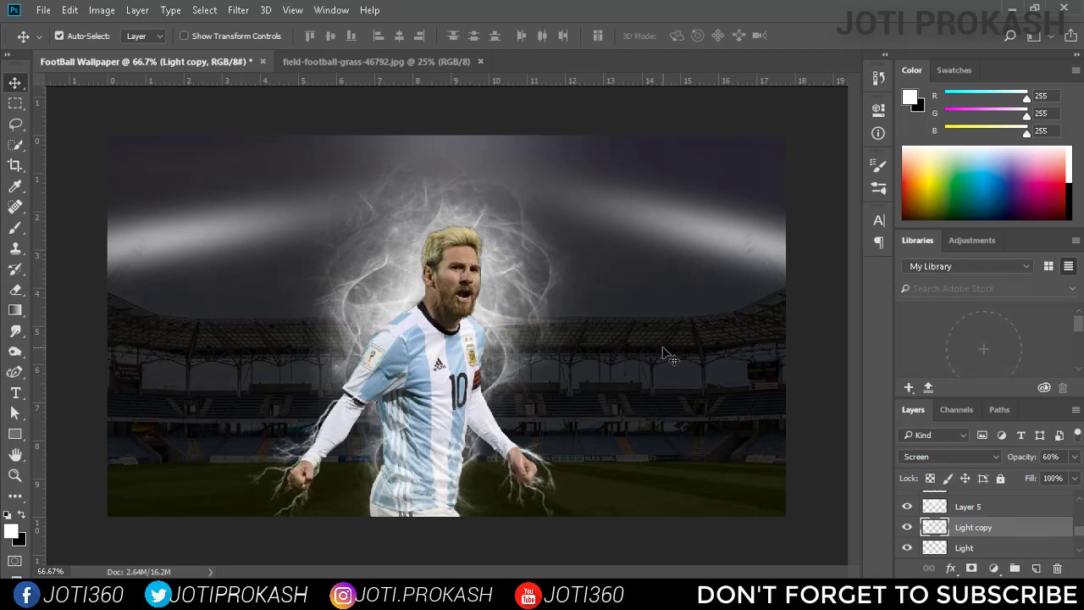
key("Up")
key("Up")
key("Up")
key("Up")
key("Up")
key("Up")
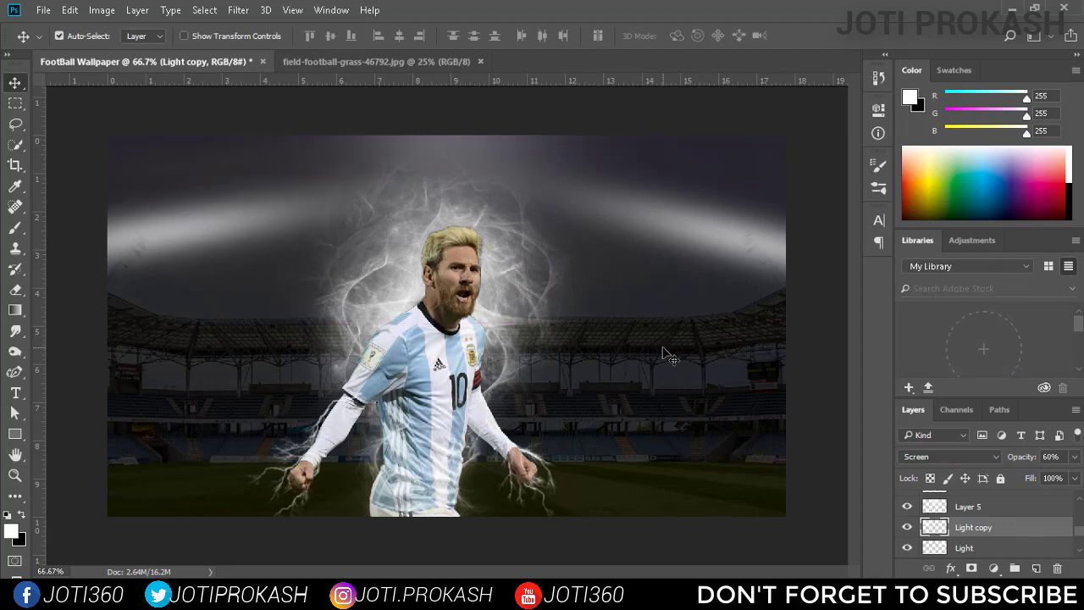
Add a Levels adjustment above Layer 4 with RGB white input 223 and midtones about 0.84, and raise the black input slightly.
scroll(1027, 542, "up", 10)
left_click(1005, 508)
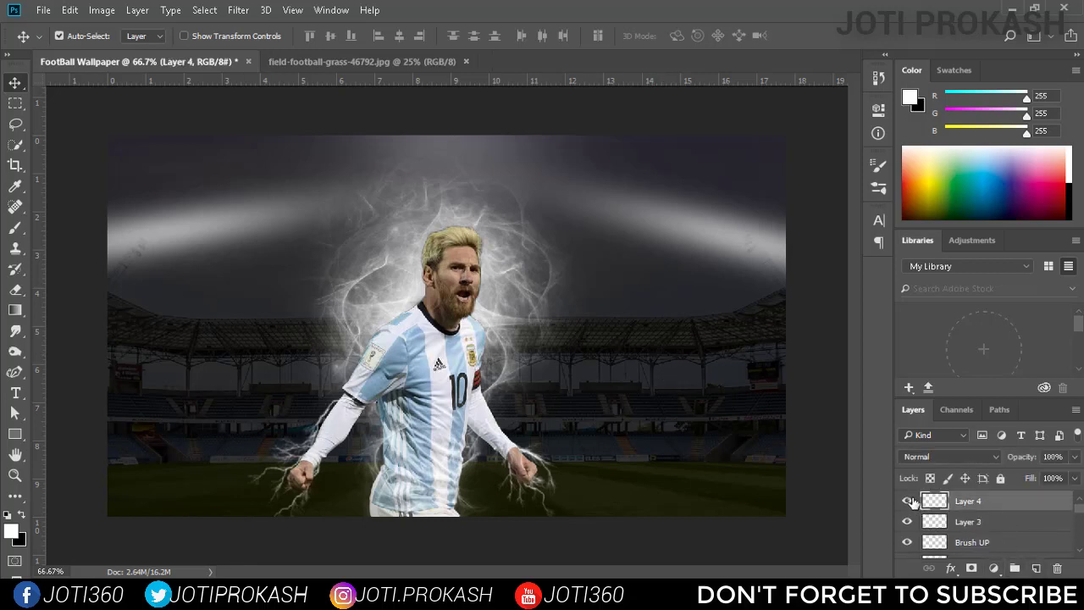
left_click(993, 568)
left_click(974, 299)
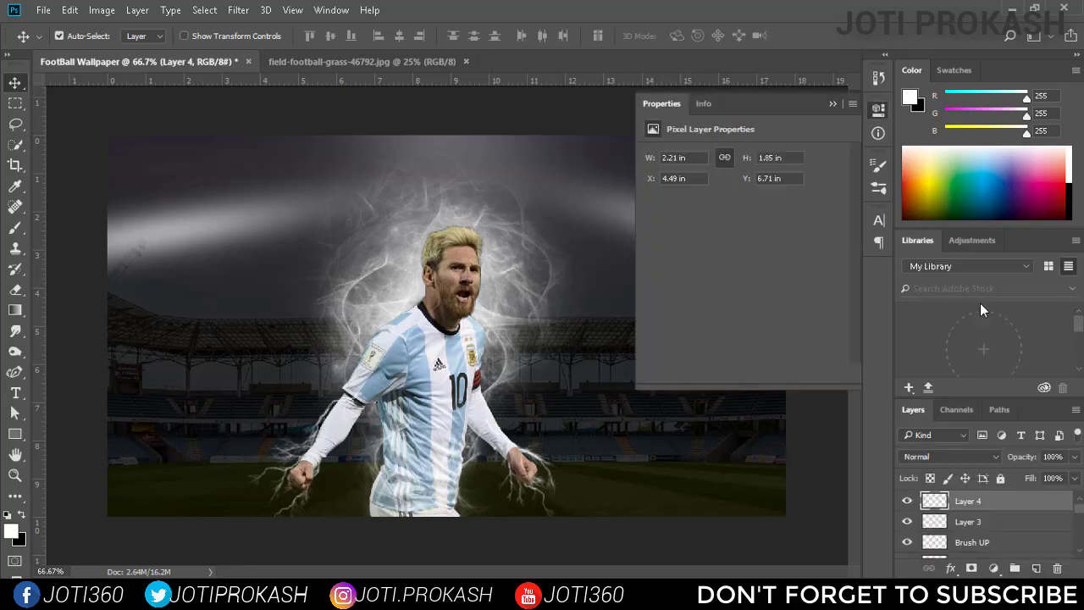
left_click_drag(839, 267, 821, 268)
mouse_move(743, 268)
left_mouse_down()
mouse_move(761, 269)
mouse_move(751, 268)
left_mouse_up()
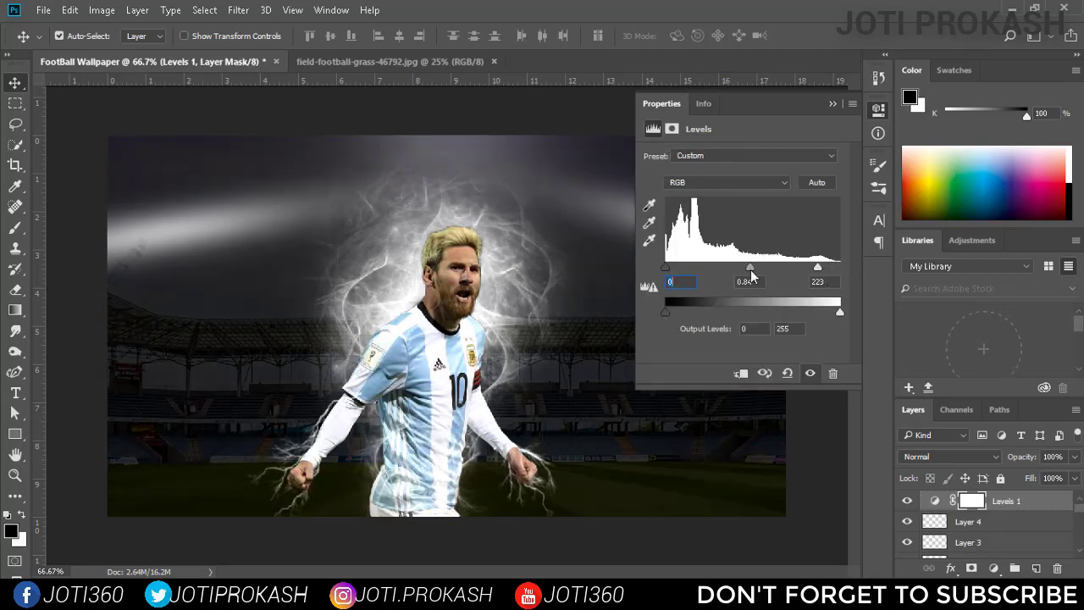
left_click_drag(666, 267, 673, 269)
Set the Green channel's midtone level to about 1.18 in the Levels adjustment.
left_click(726, 182)
left_click(720, 212)
mouse_move(839, 268)
left_mouse_down()
mouse_move(816, 273)
mouse_move(842, 273)
left_mouse_up()
left_click_drag(667, 268, 664, 269)
left_click_drag(751, 267, 740, 267)
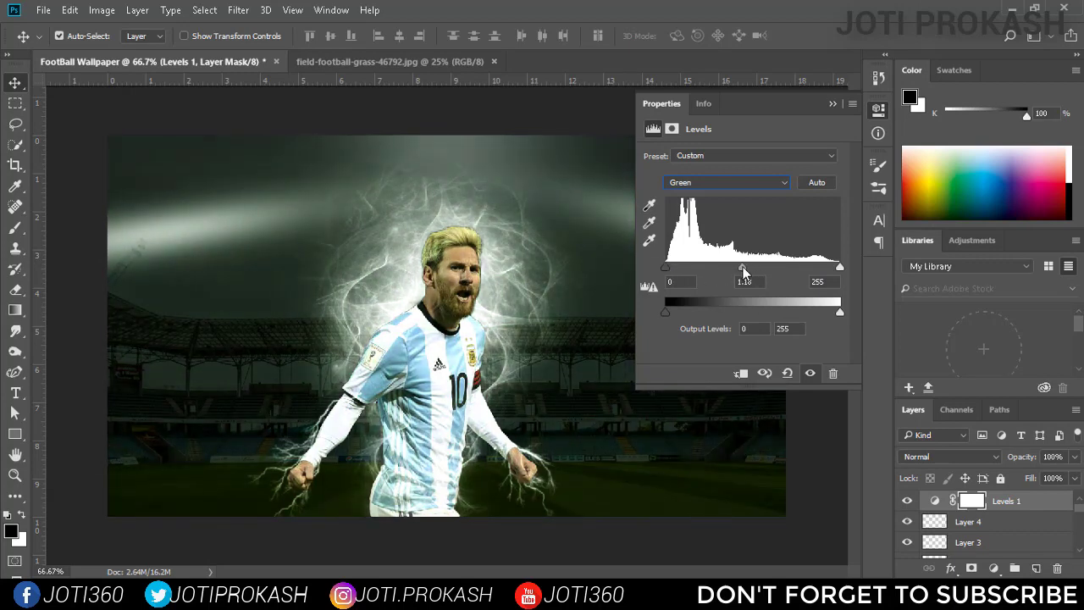
Set the Blue channel's midtone level to 1.50 in the Levels adjustment.
left_click(726, 182)
left_click(719, 222)
left_click_drag(762, 268, 730, 268)
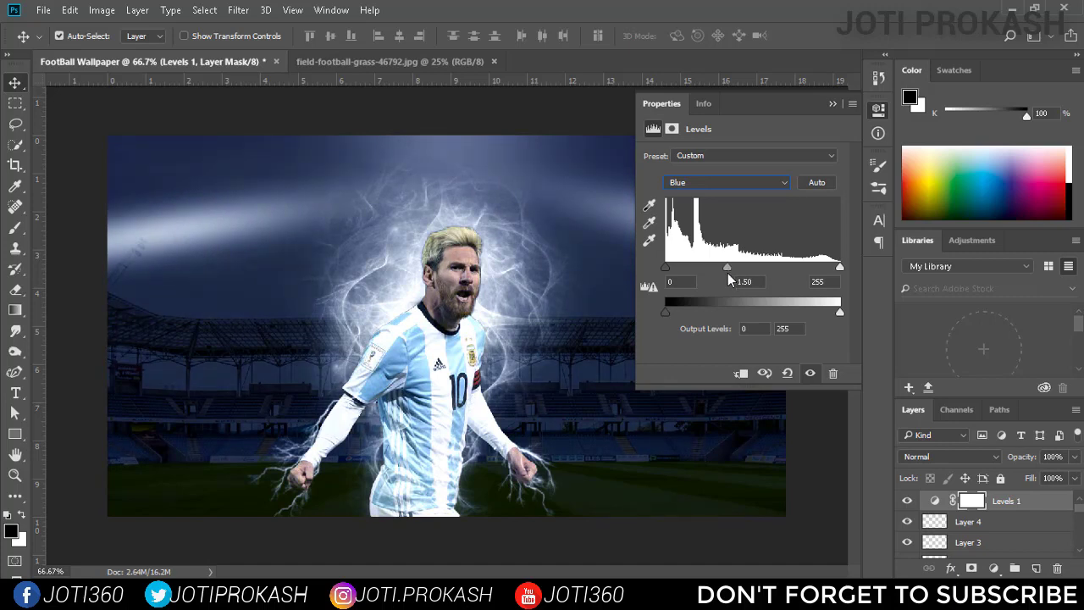
Add a Solid Color fill layer above Levels 1 using a muted dark blue.
left_click(877, 110)
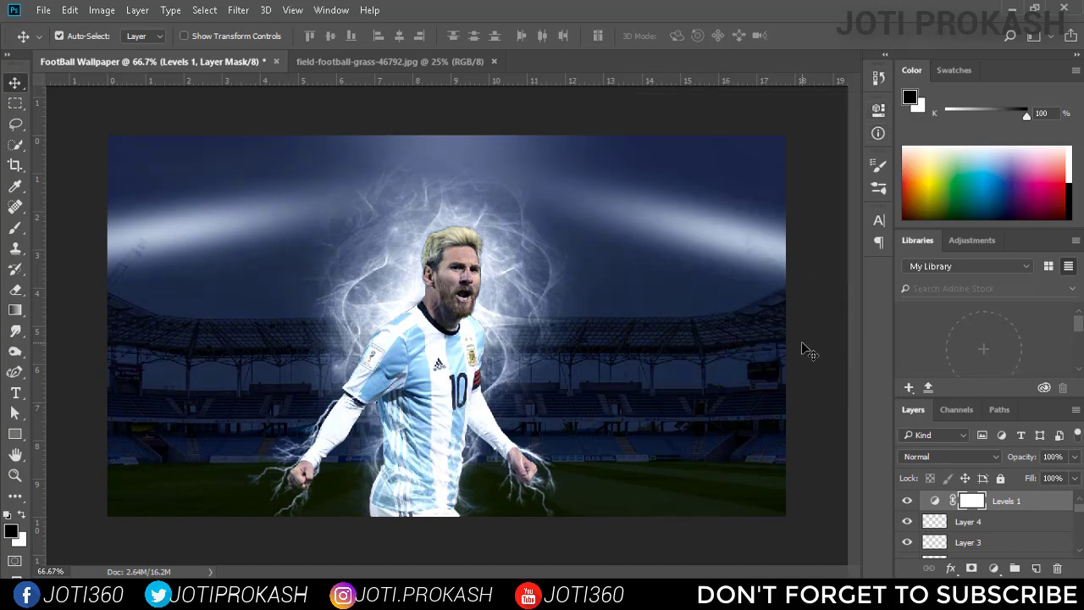
left_click(993, 568)
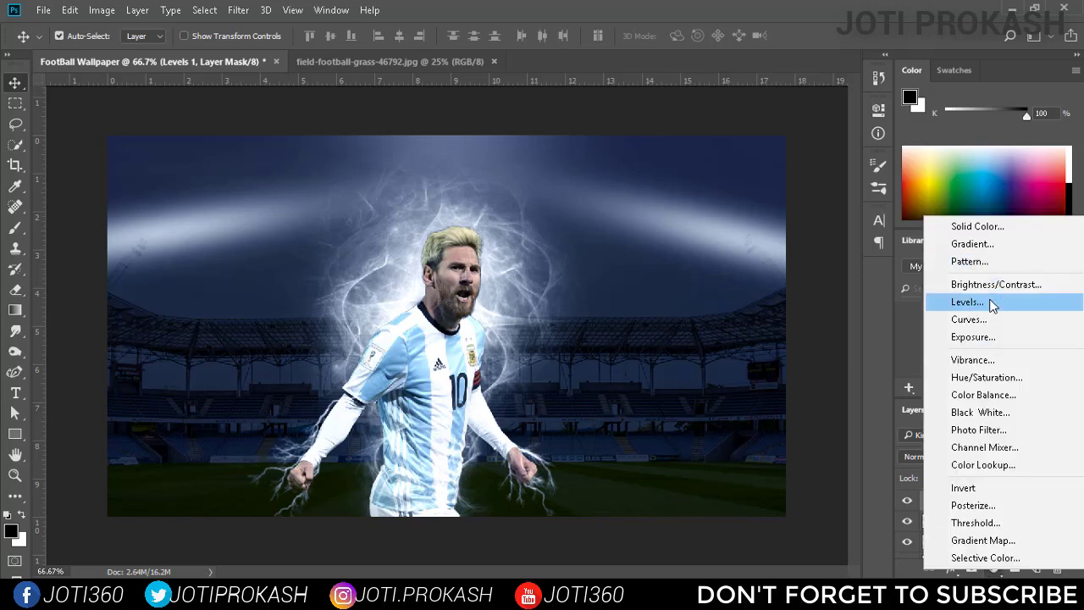
left_click(889, 566)
left_click(993, 568)
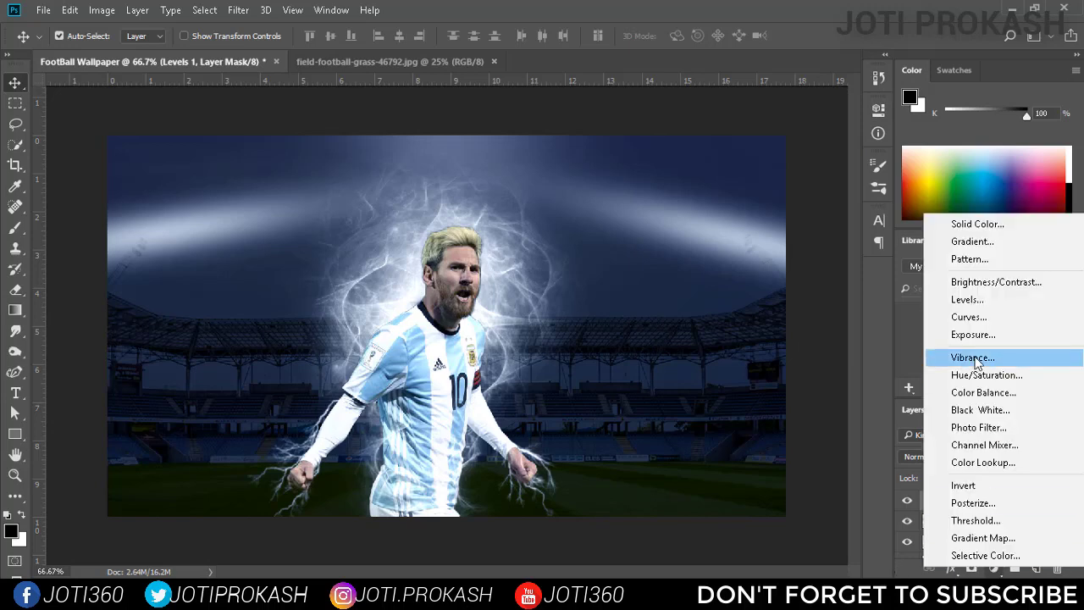
left_click(982, 223)
left_click(786, 208)
left_click(771, 133)
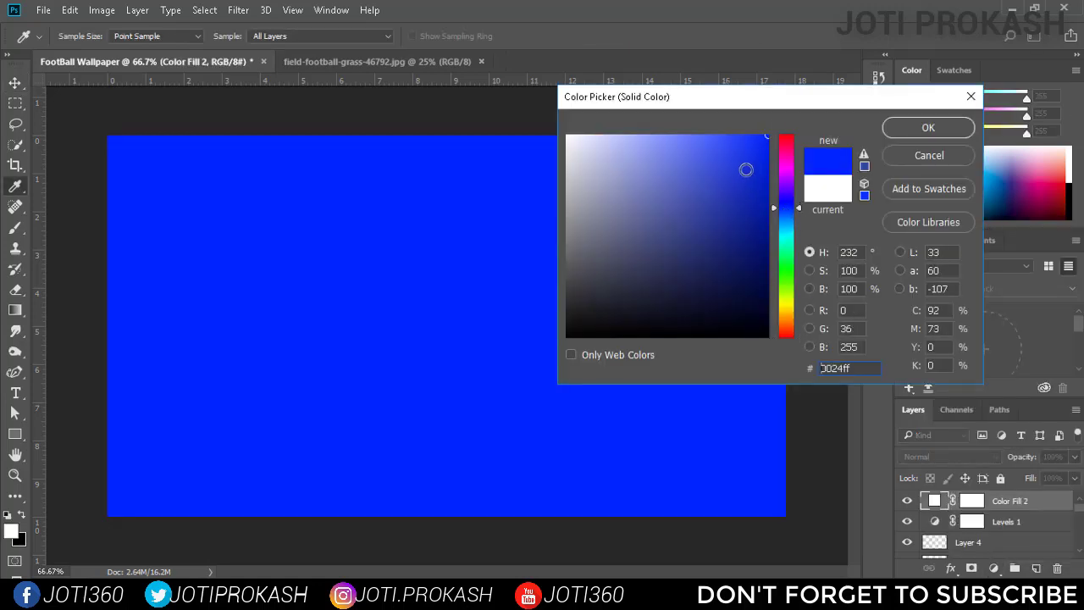
left_click(728, 201)
left_click(927, 127)
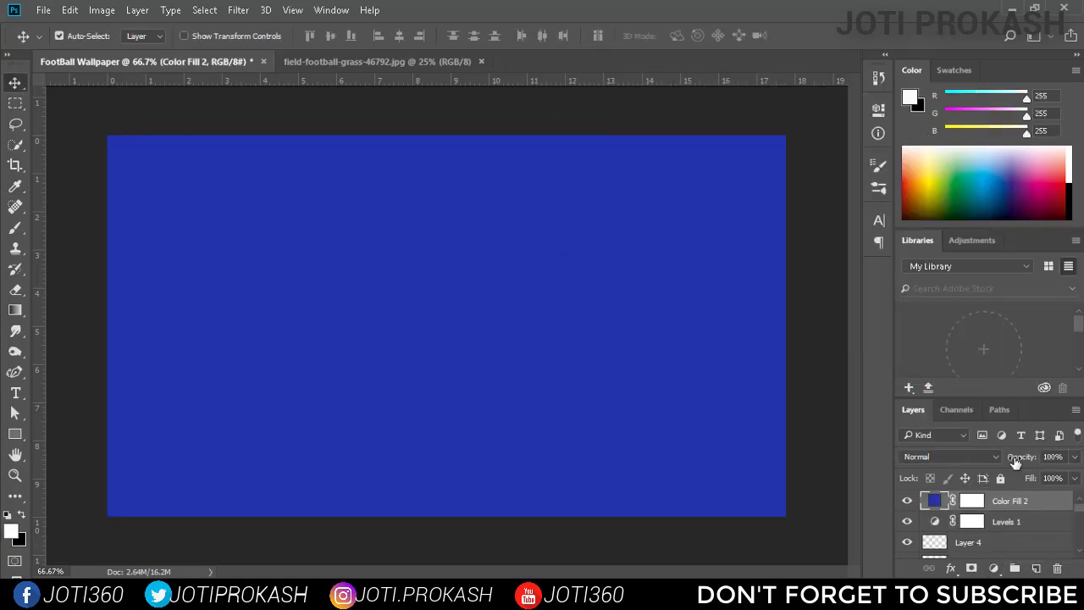
Set the Color Fill 2 layer to Multiply blending with 5% opacity.
left_click(985, 457)
left_click(958, 182)
left_click(1076, 458)
left_click_drag(1073, 476, 1013, 478)
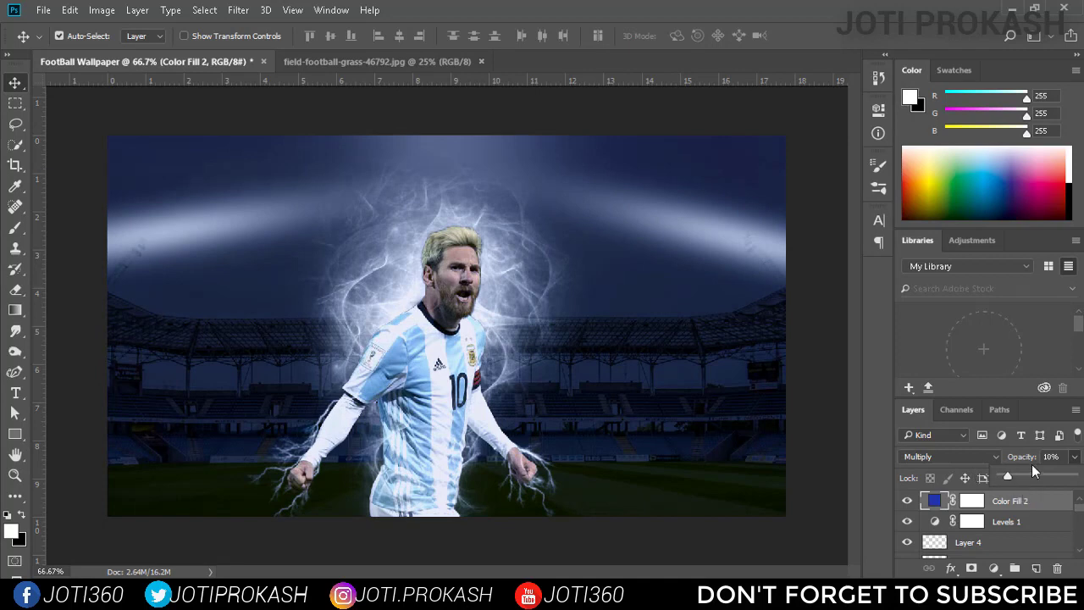
left_click(1046, 457)
type("5")
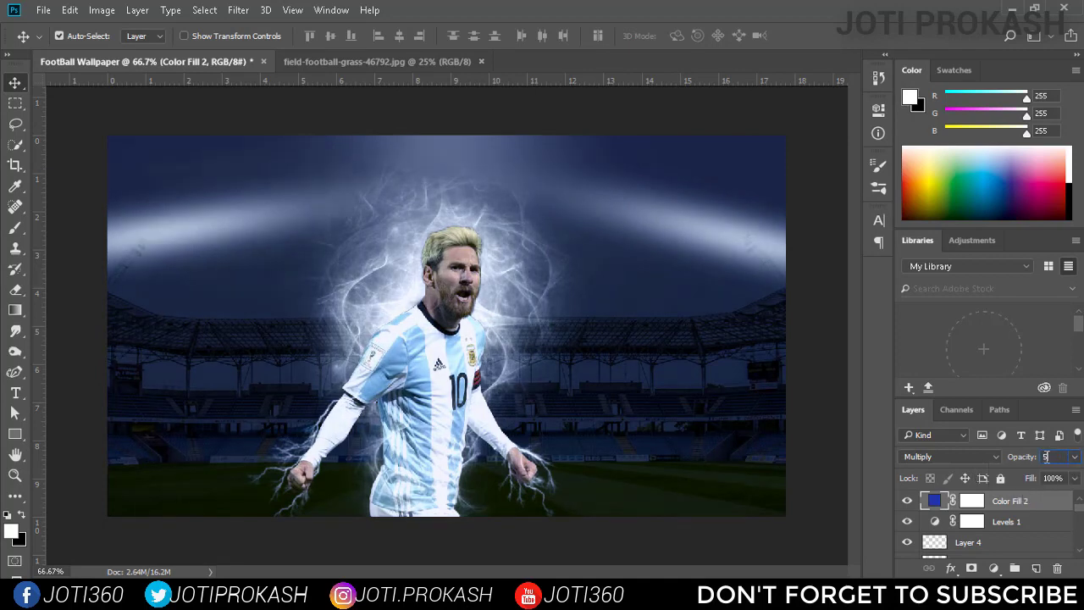
Add a Gradient fill layer with the violet-to-orange preset, Linear style and a 90° angle above Color Fill 2.
left_click(994, 568)
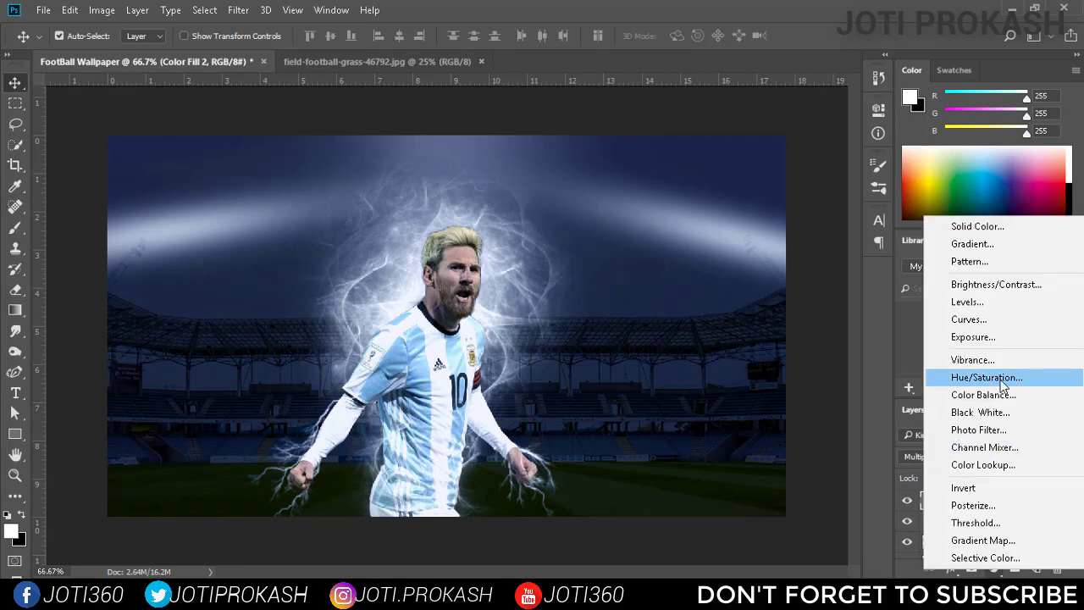
left_click(989, 243)
left_click(711, 152)
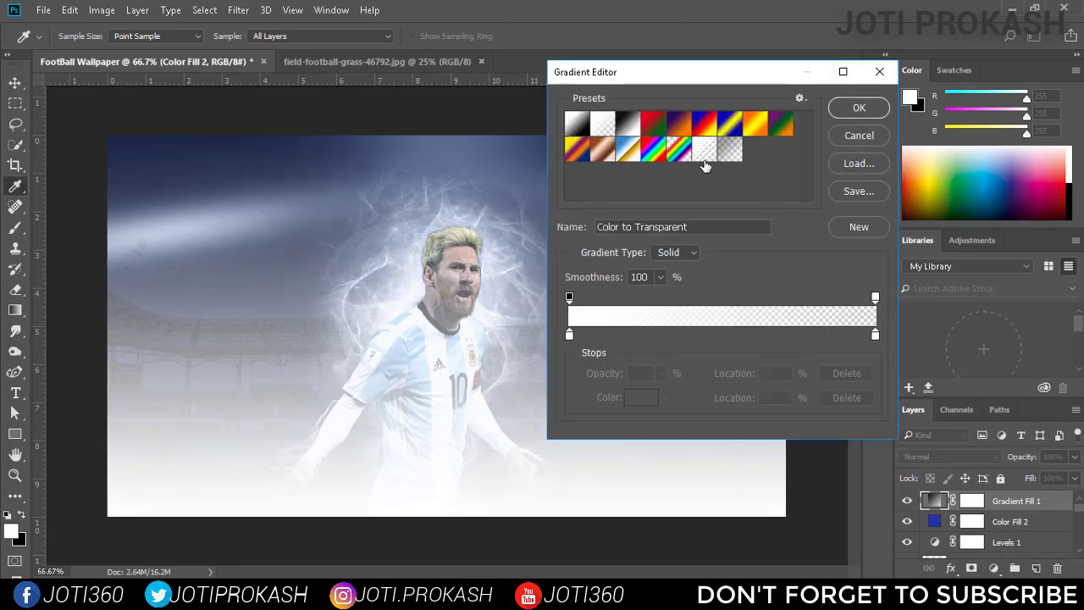
left_click(678, 123)
left_click(857, 109)
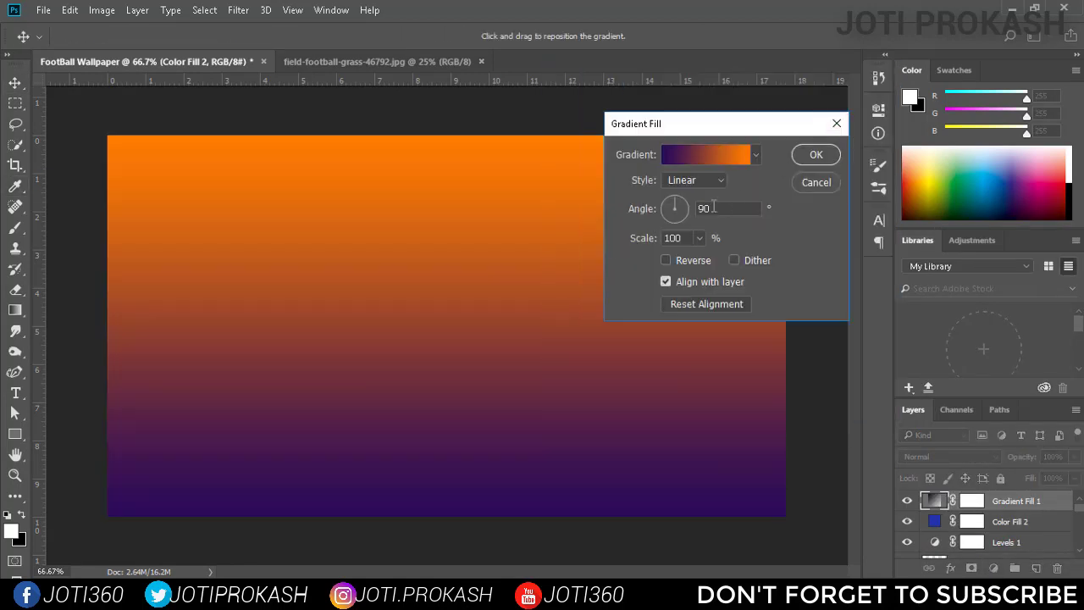
left_click(714, 181)
left_click(751, 182)
left_click(804, 158)
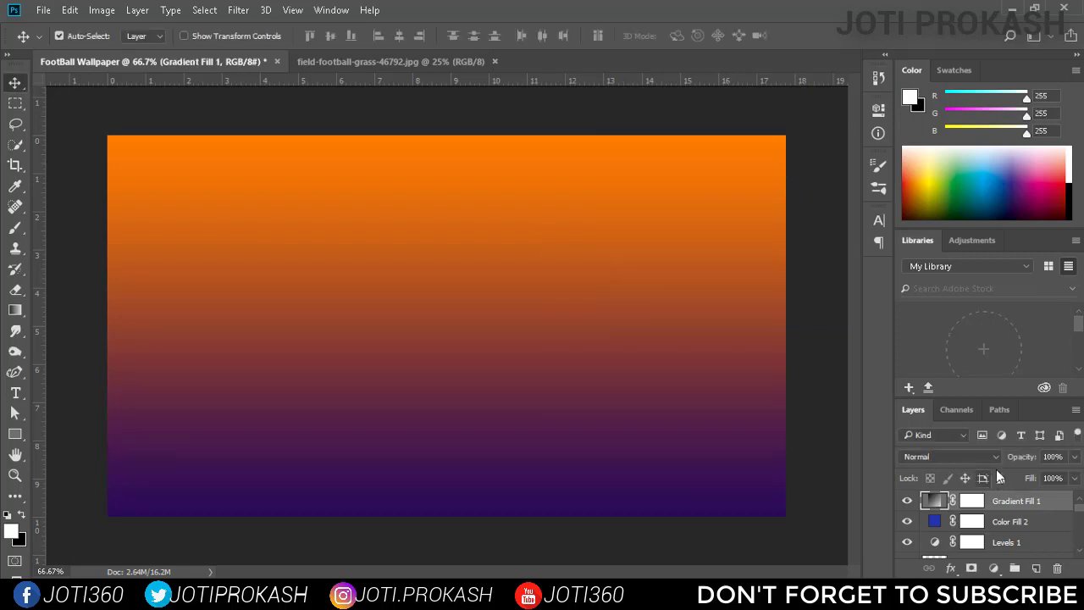
Lower the Gradient Fill 1 layer's opacity to 8%.
left_click(1073, 456)
left_click_drag(1027, 473, 1006, 475)
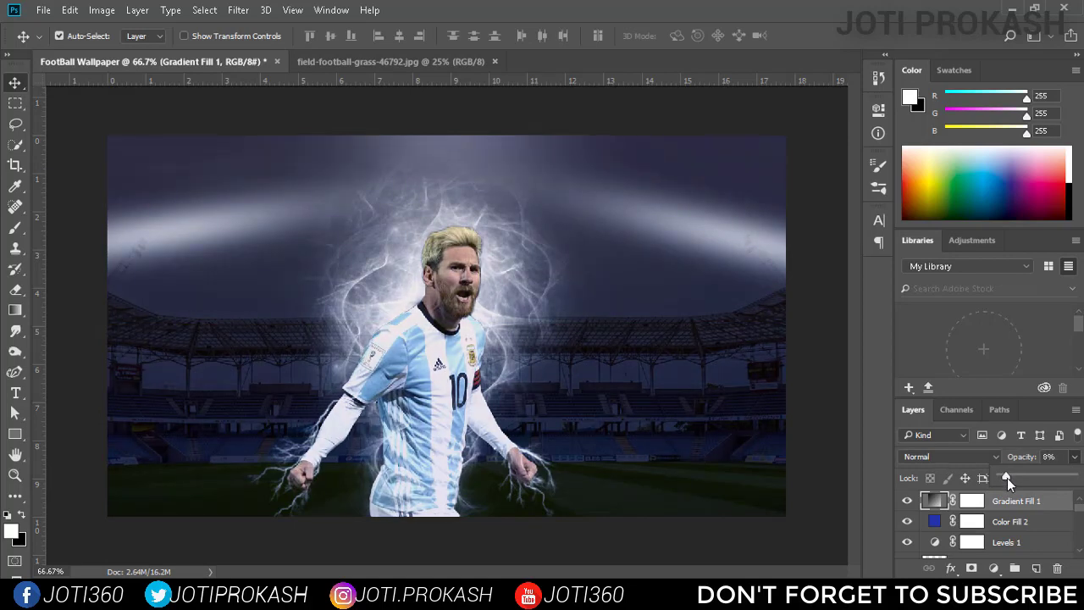
left_click(1031, 458)
left_click(1030, 458)
Apply an Inner Shadow to the Background copy layer with 10% opacity, 15 px distance, 15% choke and 43 px size.
scroll(1027, 519, "down", 3)
right_click(1058, 524)
left_click(834, 41)
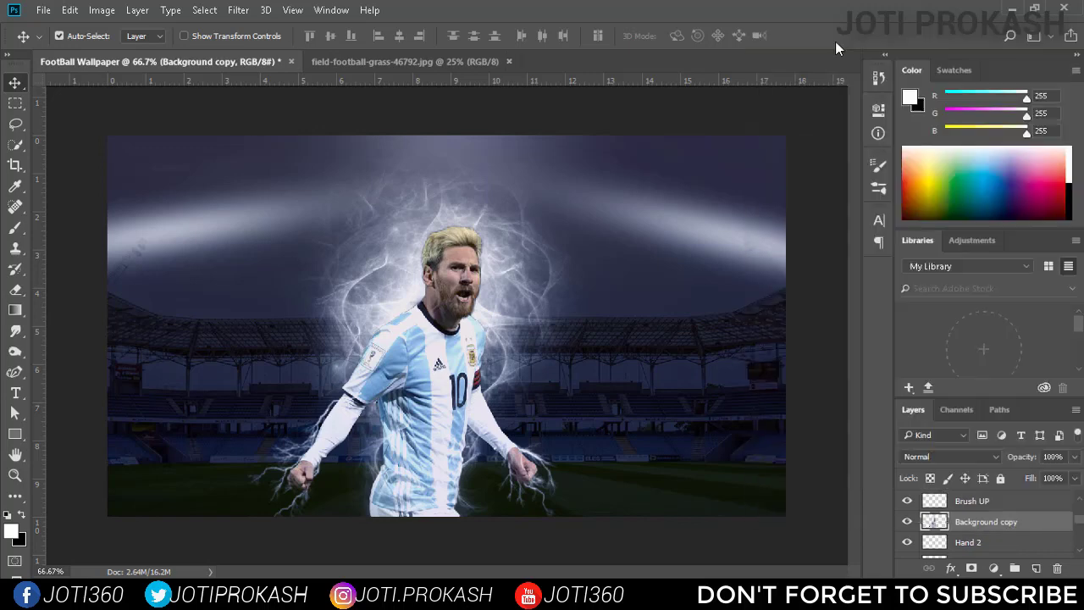
left_click_drag(605, 105, 723, 111)
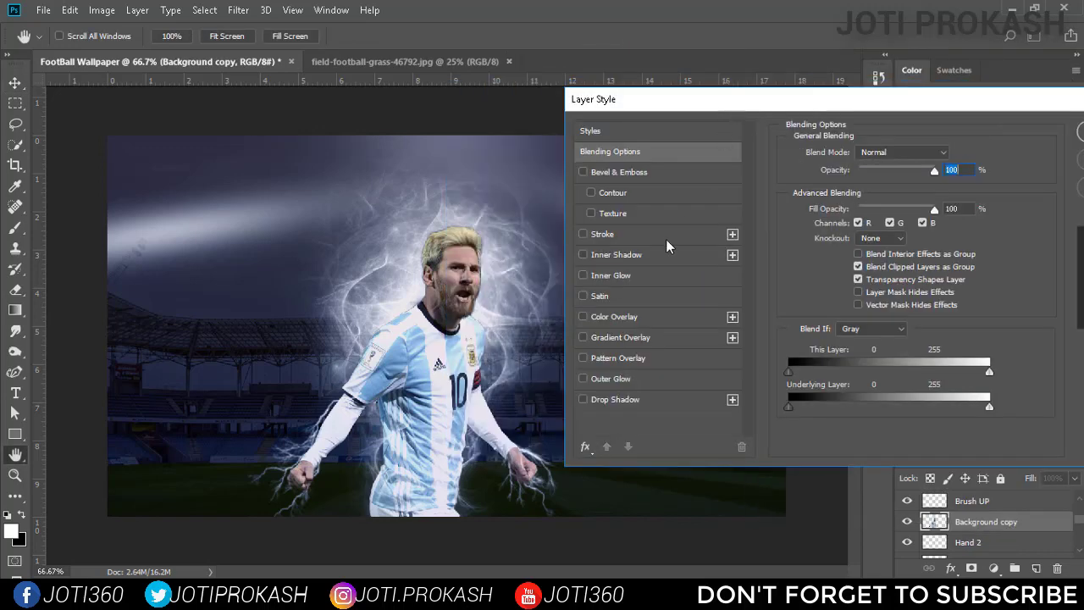
left_click(639, 254)
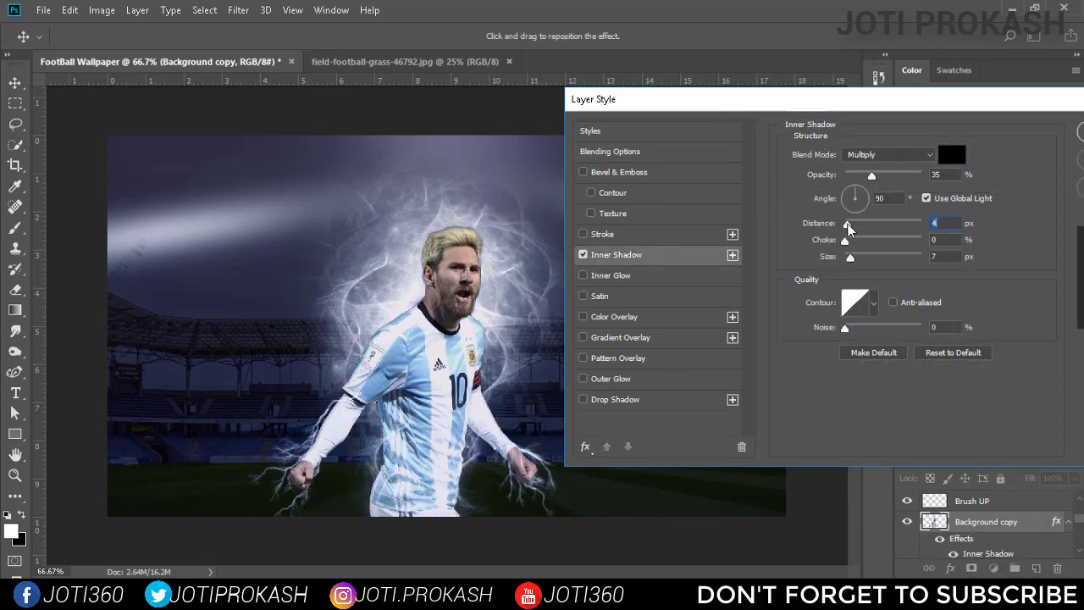
left_click_drag(847, 227, 851, 227)
left_click_drag(870, 176, 857, 176)
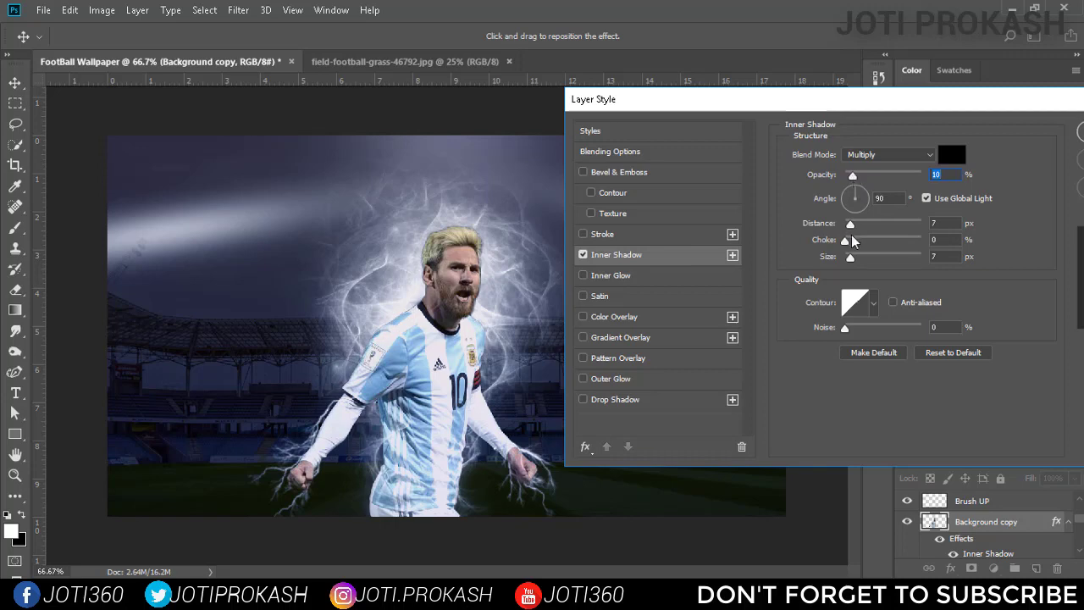
left_click_drag(845, 241, 863, 261)
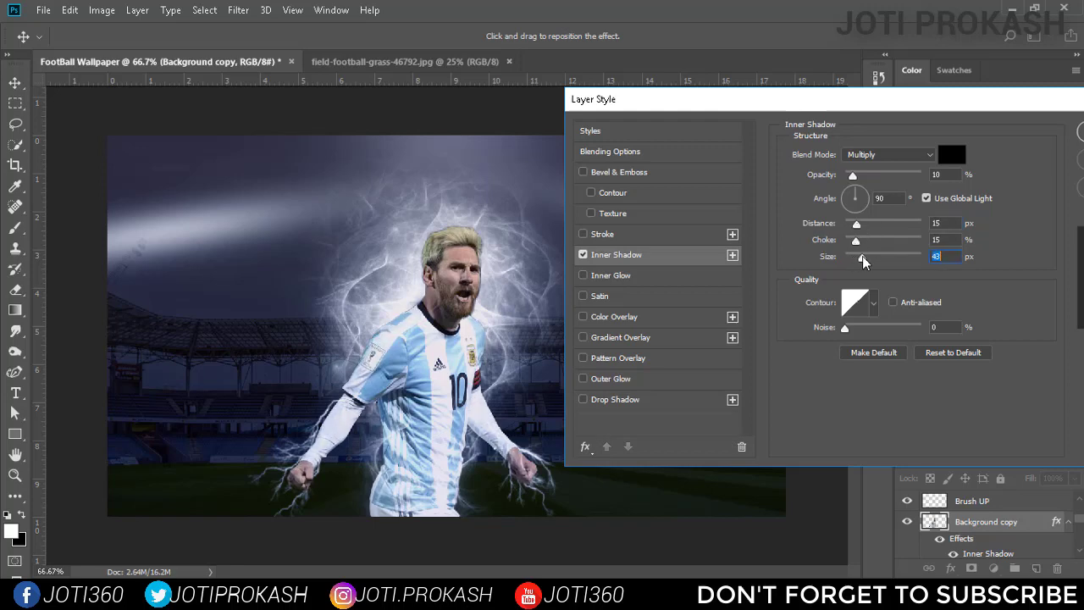
left_click_drag(987, 118, 872, 118)
left_click(1012, 132)
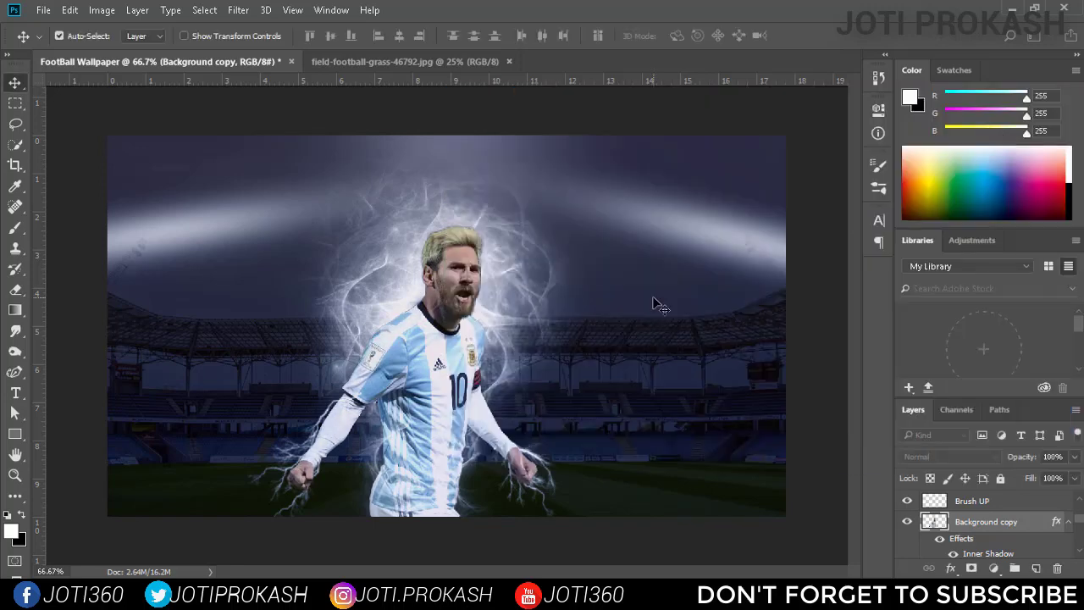
Inspect the composition up close and compare it with the Color Fill 1 layer hidden and shown.
scroll(659, 304, "up", 1)
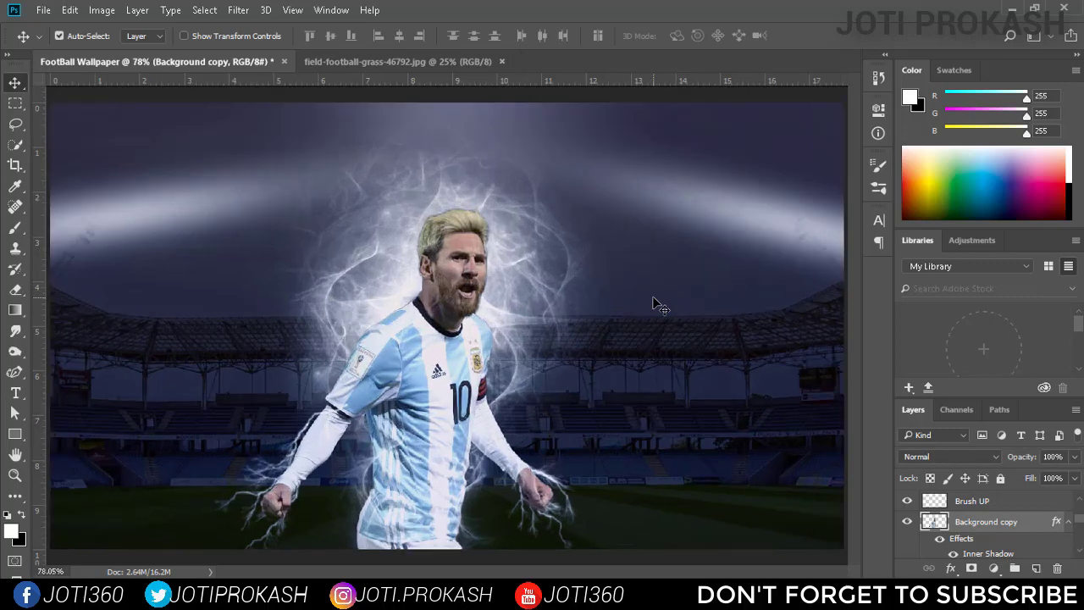
scroll(659, 305, "down", 1)
scroll(1007, 525, "down", 4)
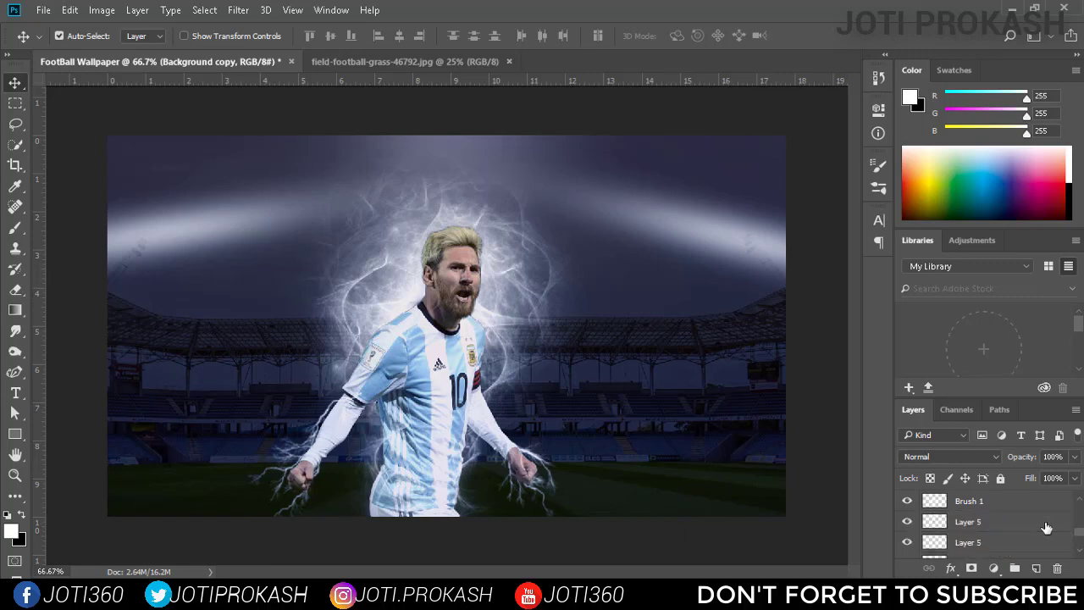
left_click(1010, 531)
scroll(1010, 531, "up", 1)
left_click(907, 527)
left_click(906, 527)
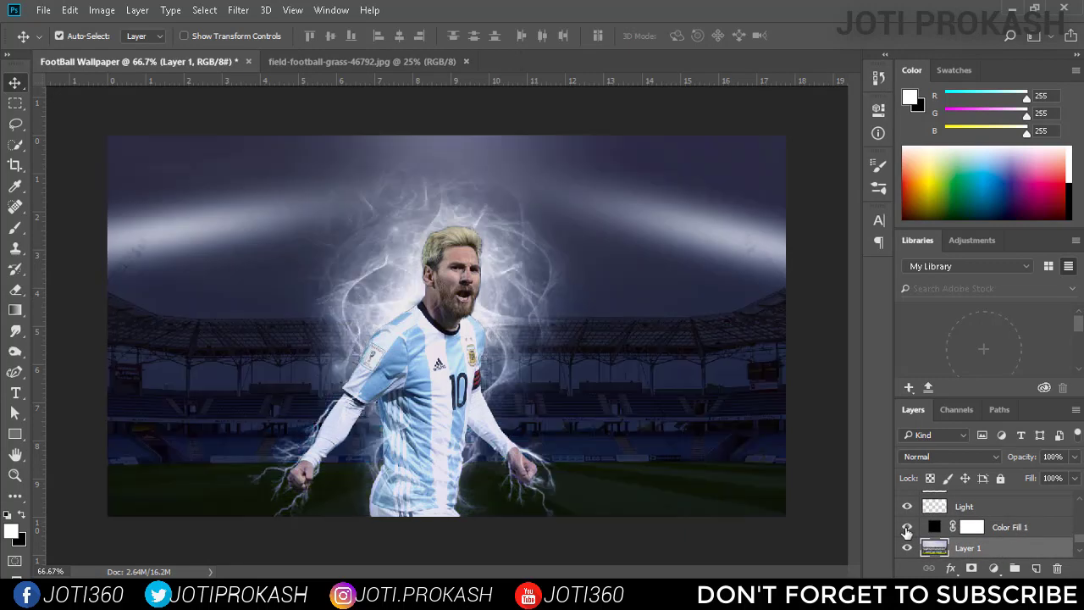
Add a new layer above Color Fill 1 and set the Rectangle tool's fill to black.
left_click(1008, 526)
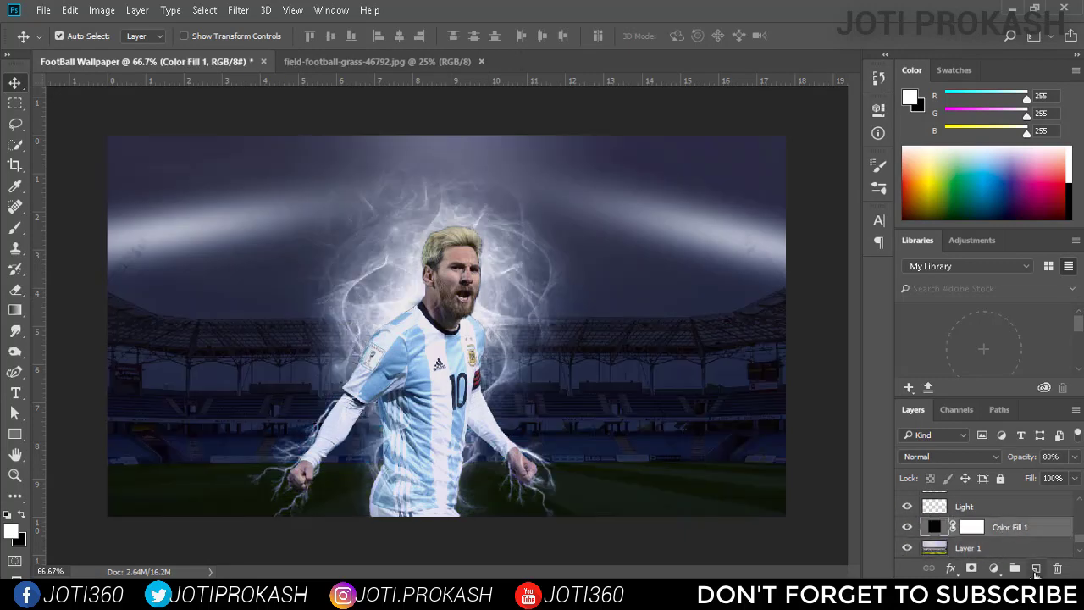
left_click(1035, 569)
left_click(16, 433)
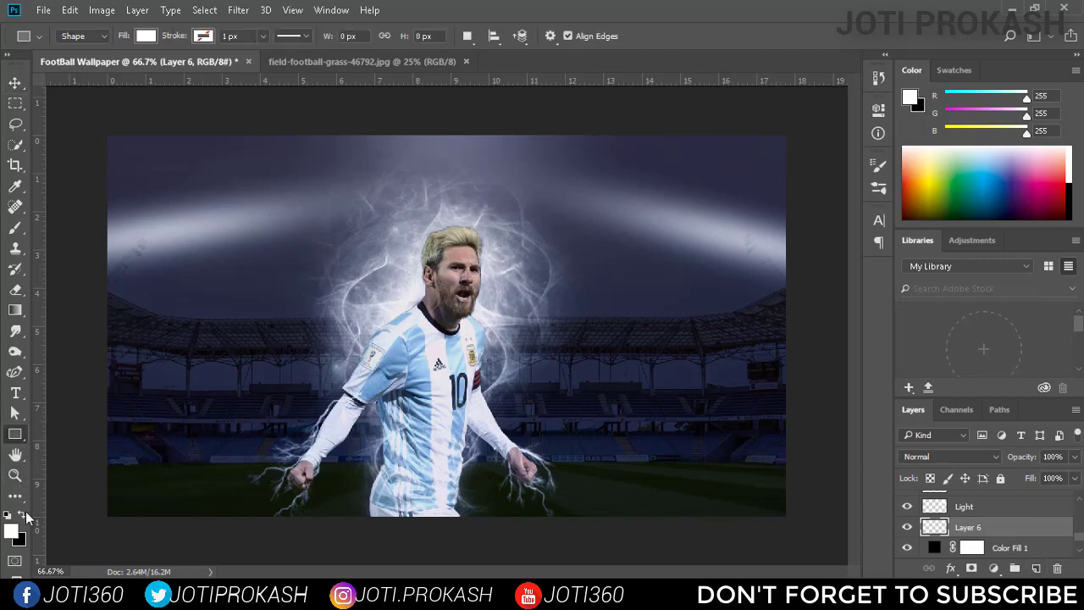
left_click(146, 37)
left_click(150, 119)
Draw a black rectangle about 1336 × 152 px across the full canvas width at the player's head height.
left_click_drag(98, 219, 804, 298)
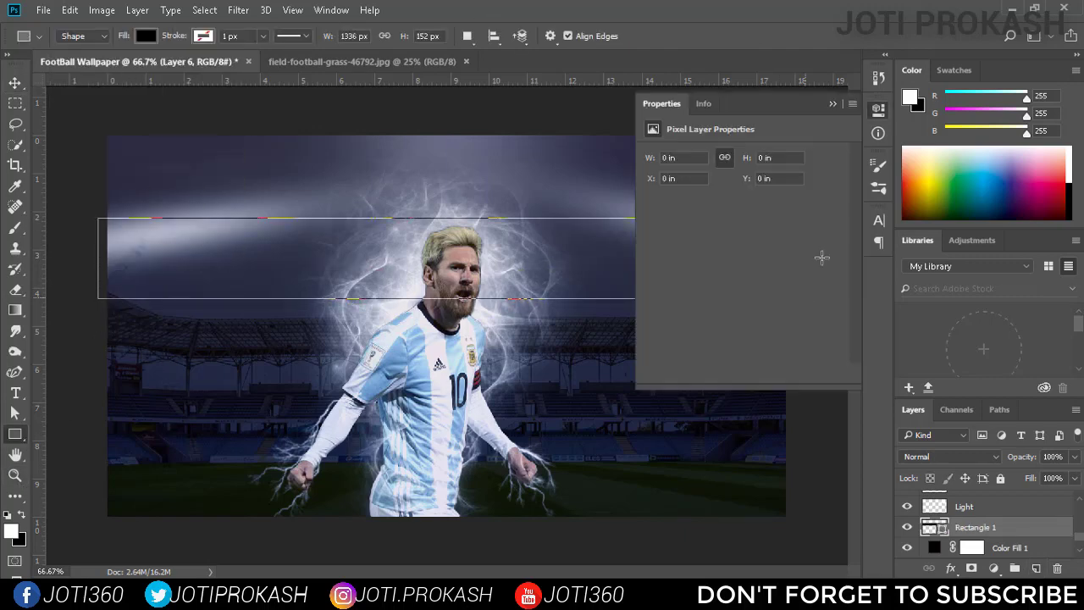
left_click(877, 132)
key("v")
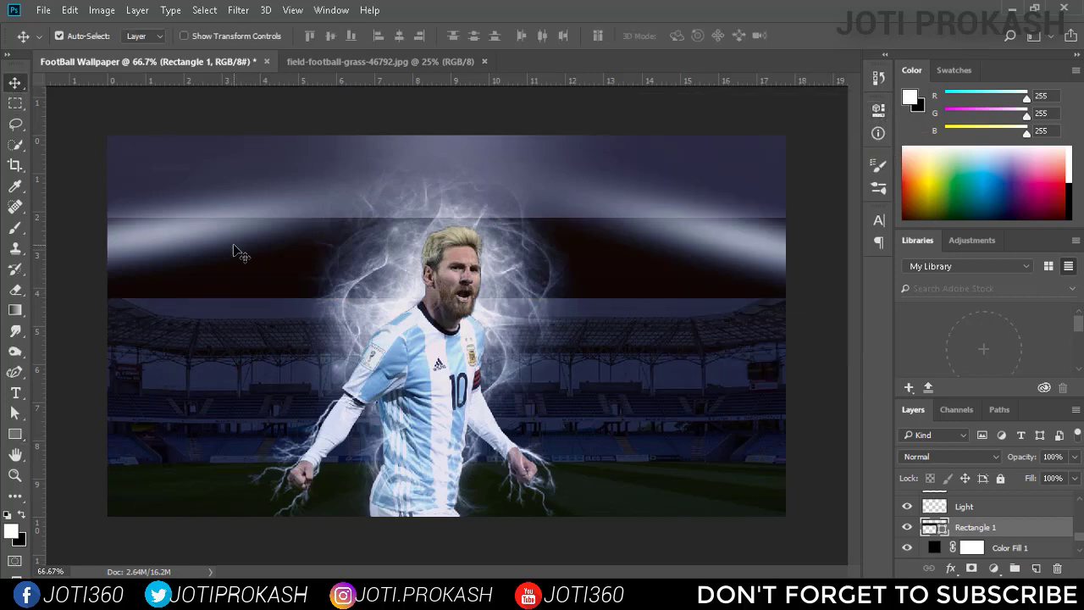
Try to reposition the Rectangle 1 band lower on the canvas, nudging it slightly downward.
left_click(258, 376)
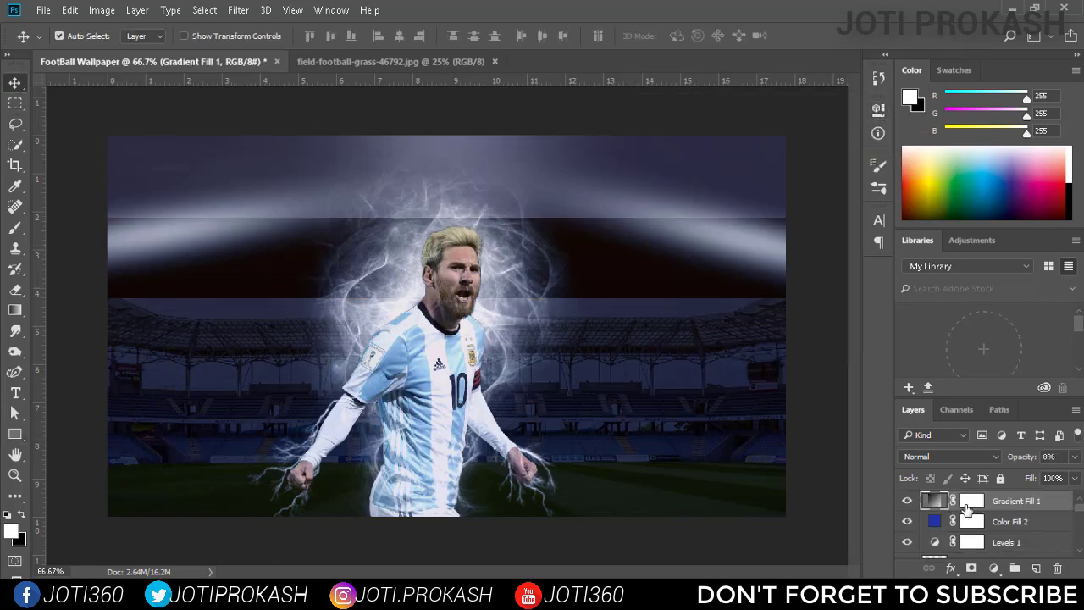
scroll(1049, 529, "up", 2)
scroll(1049, 530, "down", 3)
left_click(984, 502)
left_click(649, 374)
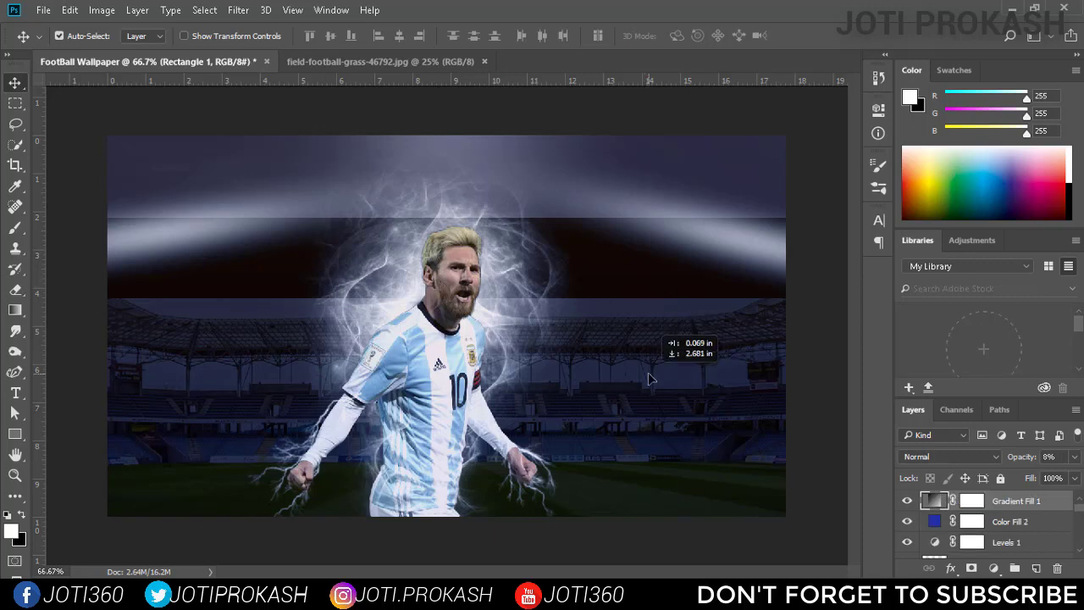
scroll(990, 524, "up", 3)
left_click(974, 521)
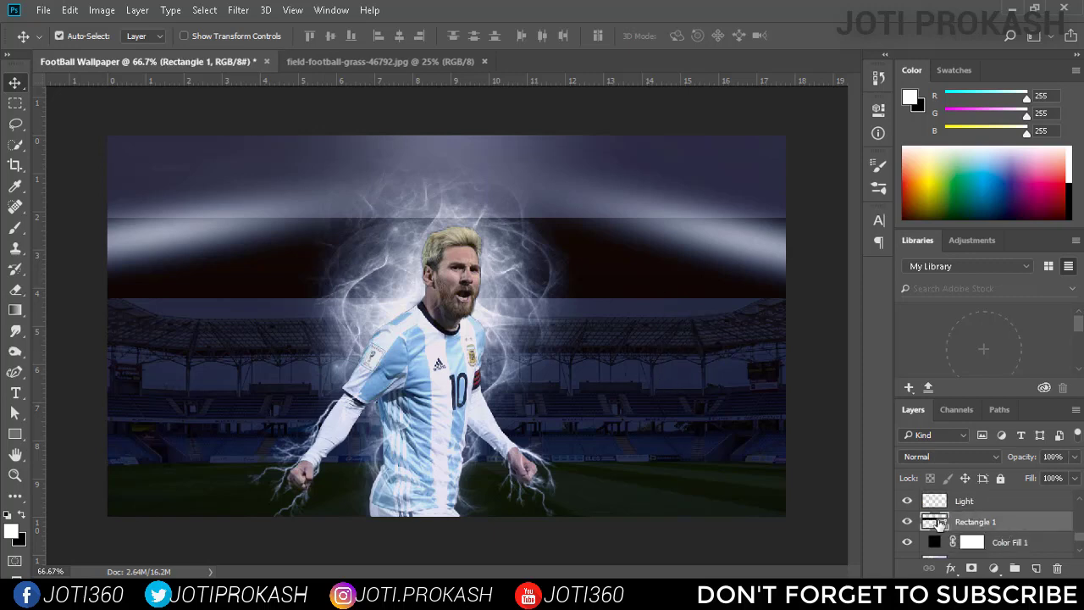
left_click(910, 522)
left_click(909, 521)
key("Down")
key("Down")
key("Down")
key("Down")
key("Down")
key("Down")
key("Down")
key("Down")
key("Down")
key("Down")
key("Down")
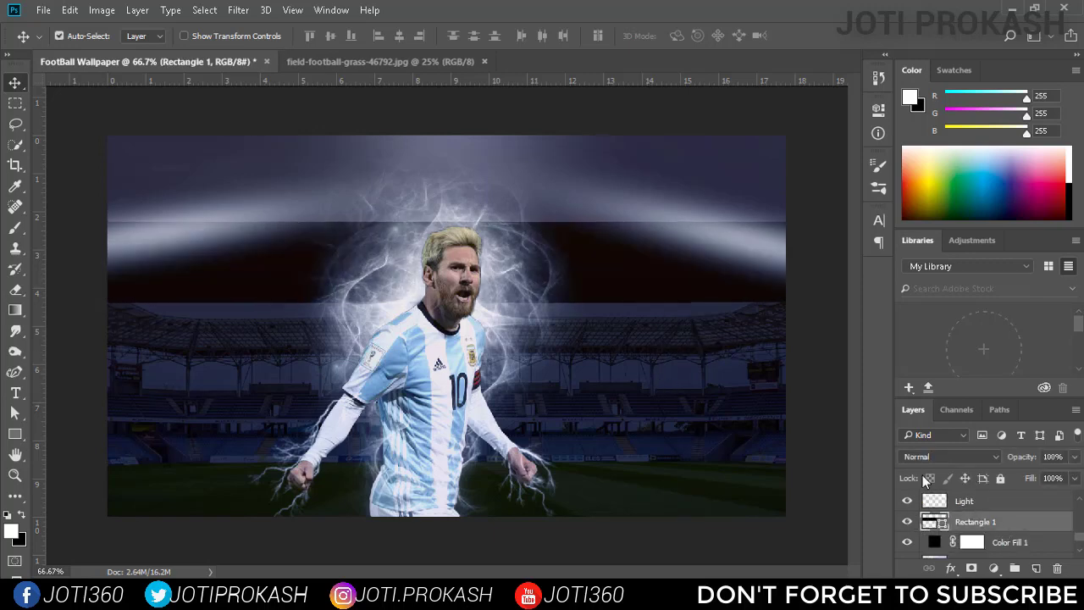
left_click_drag(624, 277, 625, 288)
Hide the Rectangle 1 layer and delete it.
scroll(1014, 512, "down", 3)
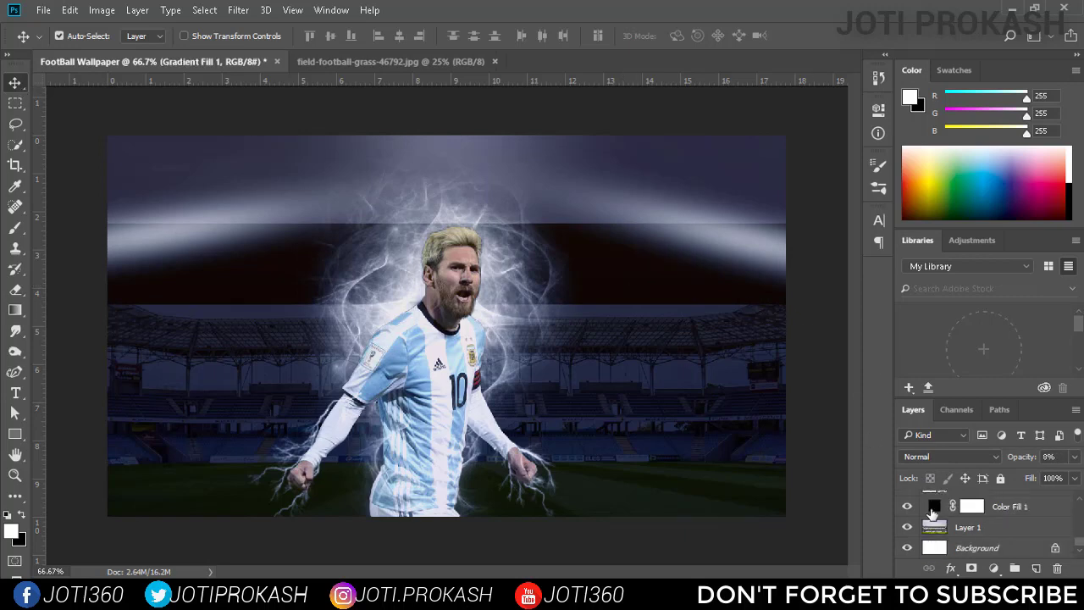
left_click(931, 506)
scroll(931, 516, "down", 2)
left_click(906, 549)
left_click(957, 548)
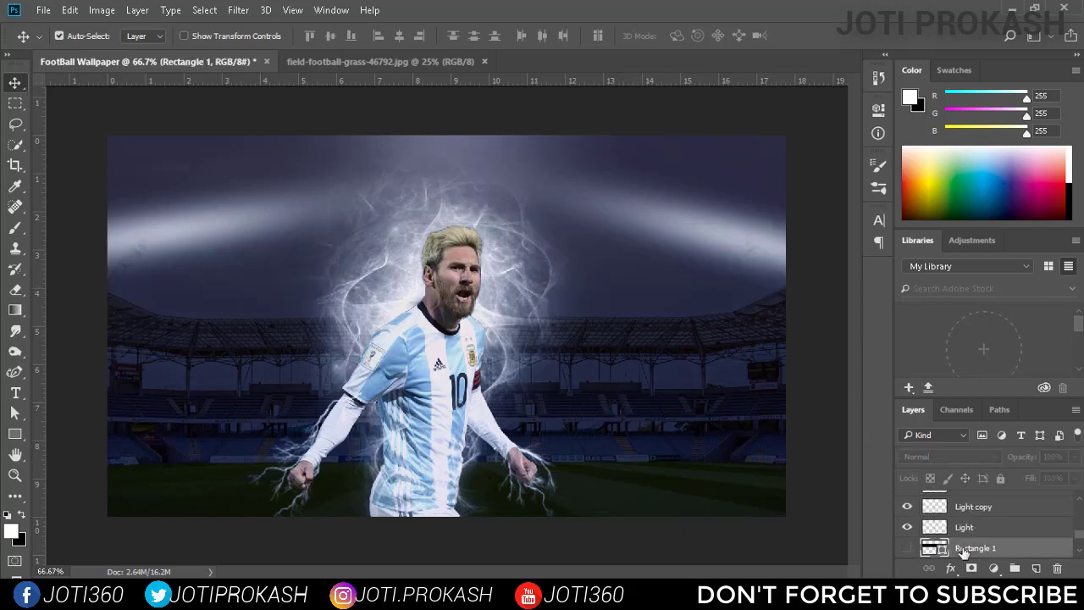
key("Delete")
Draw a black rectangle about 1306 × 150 px across the full canvas width at the player's waist height.
key("u")
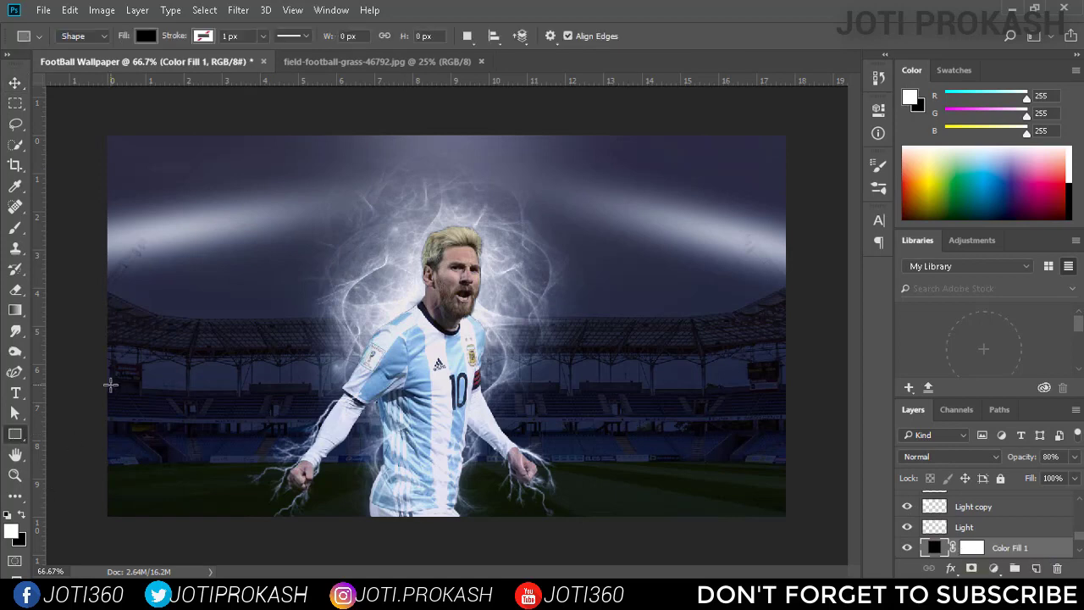
left_click_drag(100, 382, 792, 462)
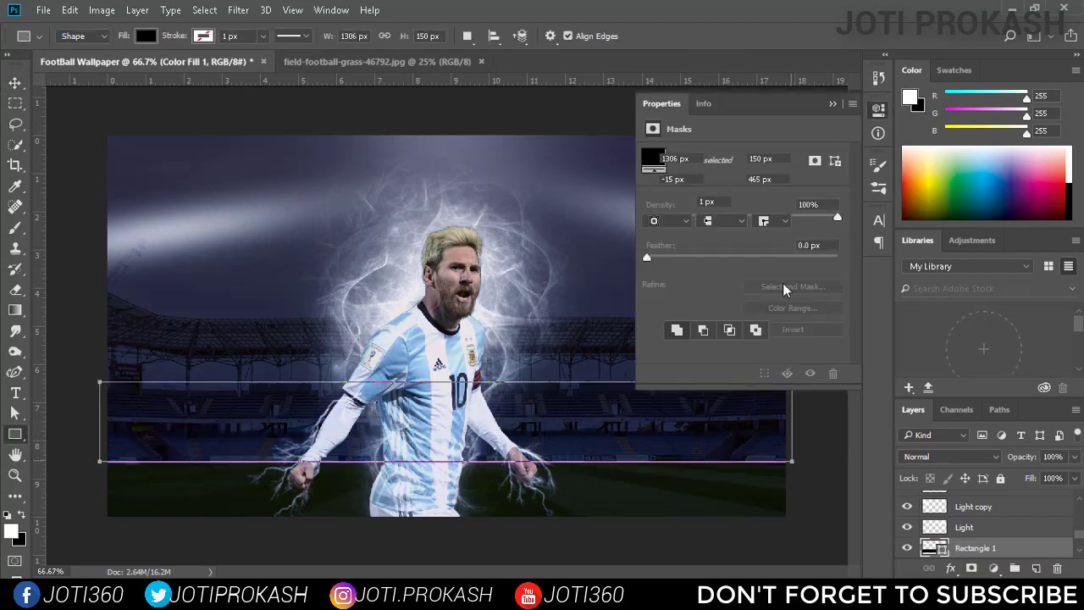
left_click(877, 111)
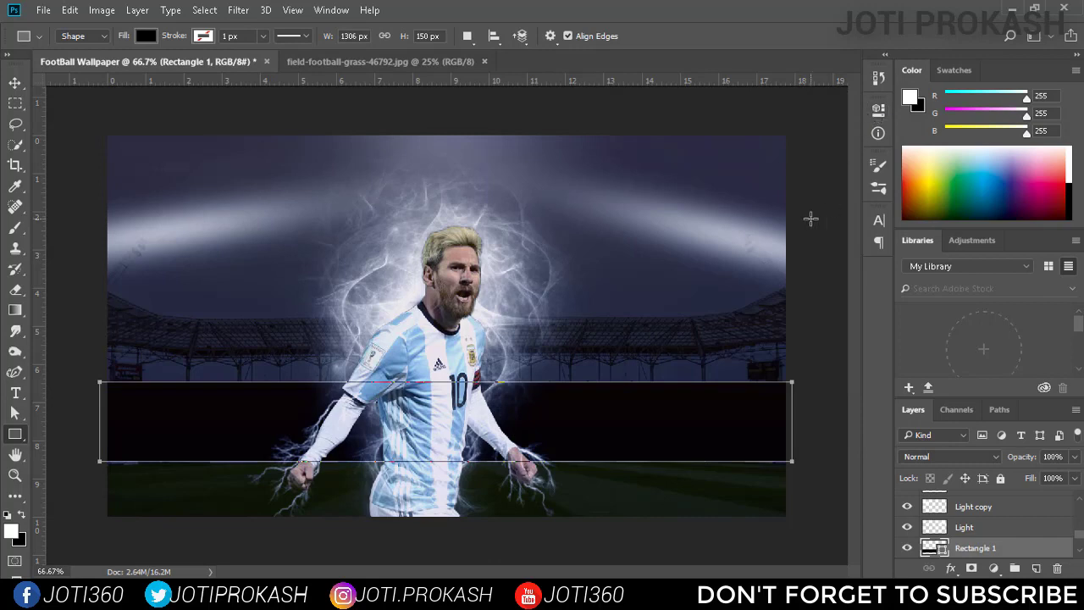
Set the Rectangle 1 layer's blend mode to Multiply and lower its opacity to 36%.
left_click(969, 456)
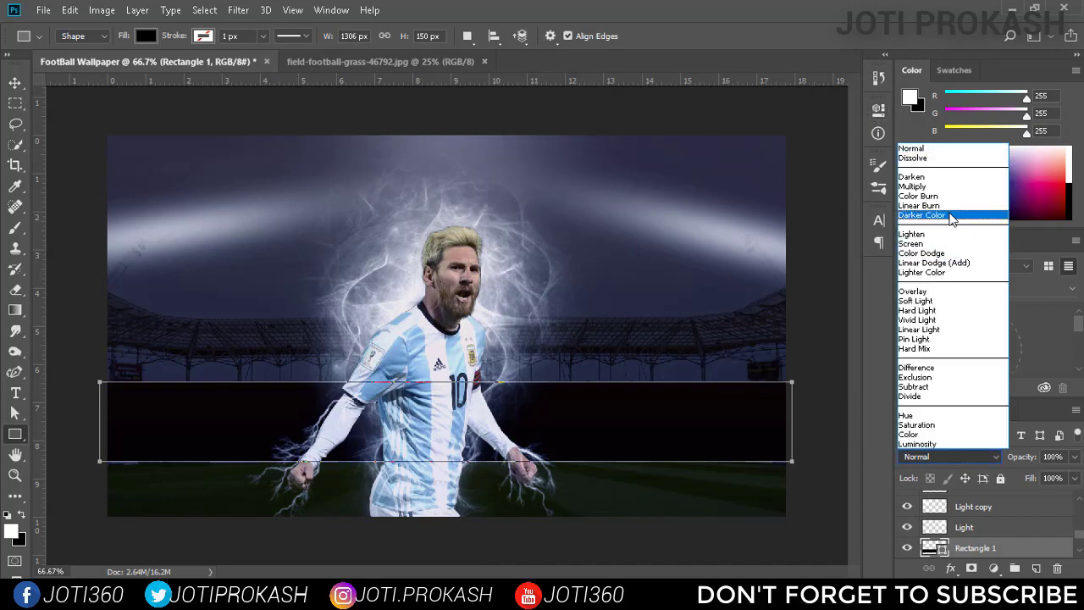
left_click(964, 182)
left_click(1074, 456)
left_click_drag(1075, 474, 1041, 476)
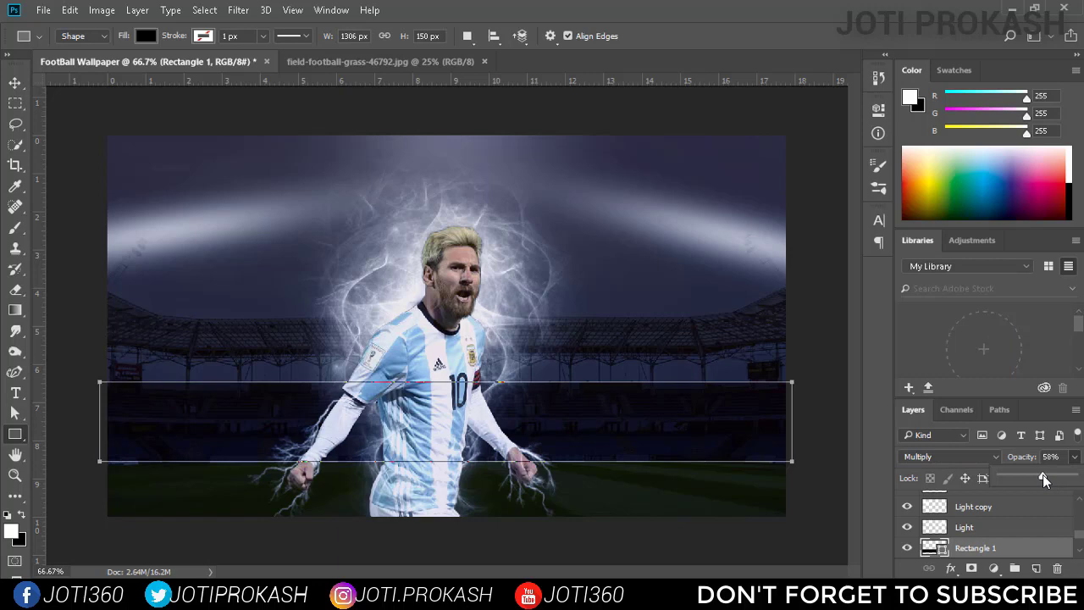
left_click_drag(1030, 475, 1027, 477)
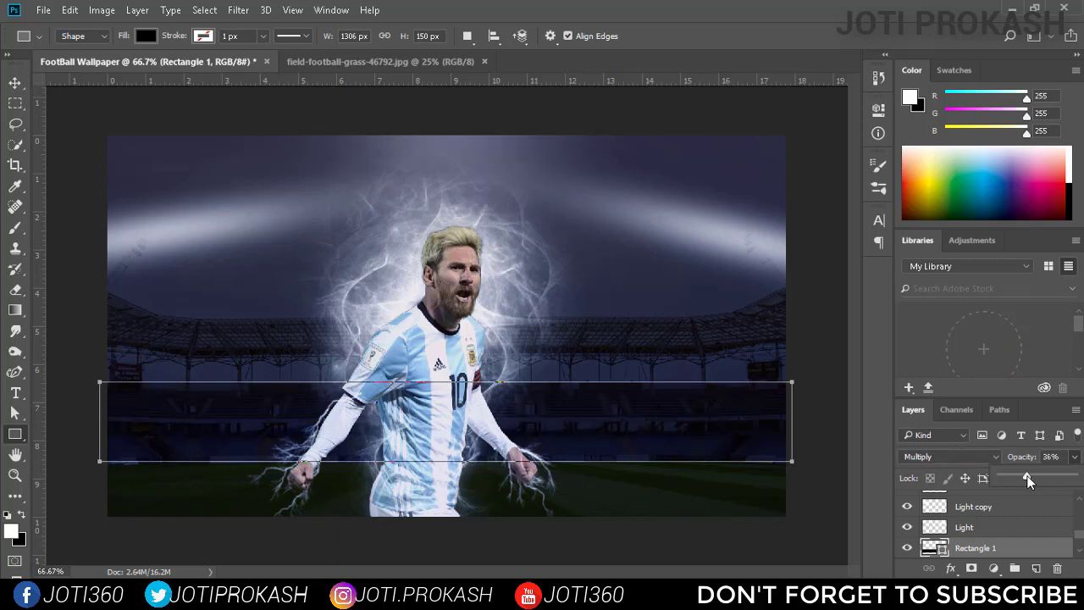
Change the Rectangle 1 layer's blend mode to Screen.
left_click(973, 457)
left_click(952, 247)
left_click(15, 83)
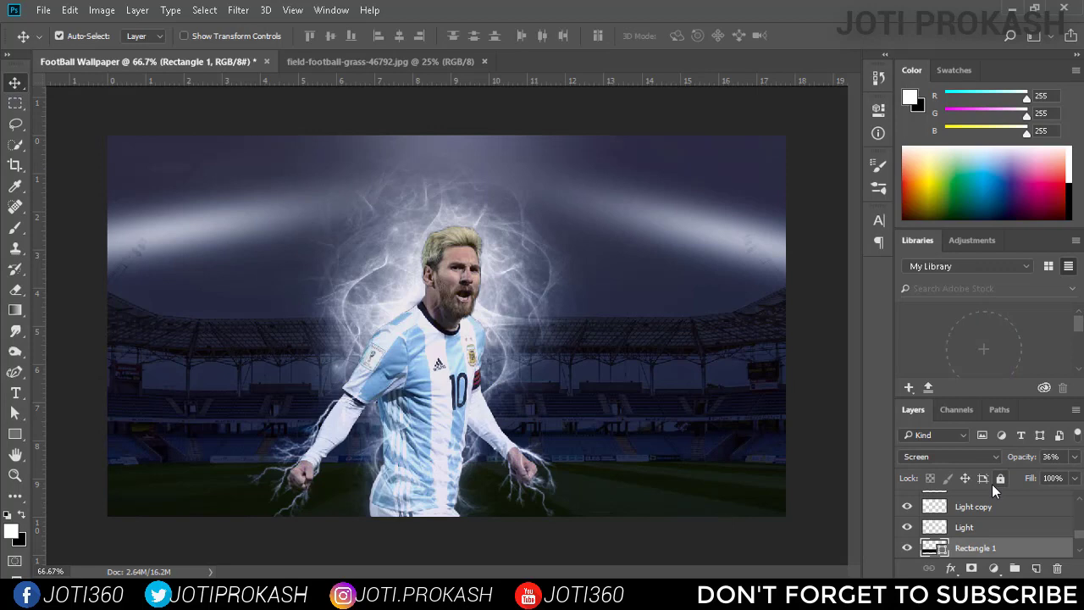
double_click(940, 547)
left_click(928, 158)
left_click(14, 435)
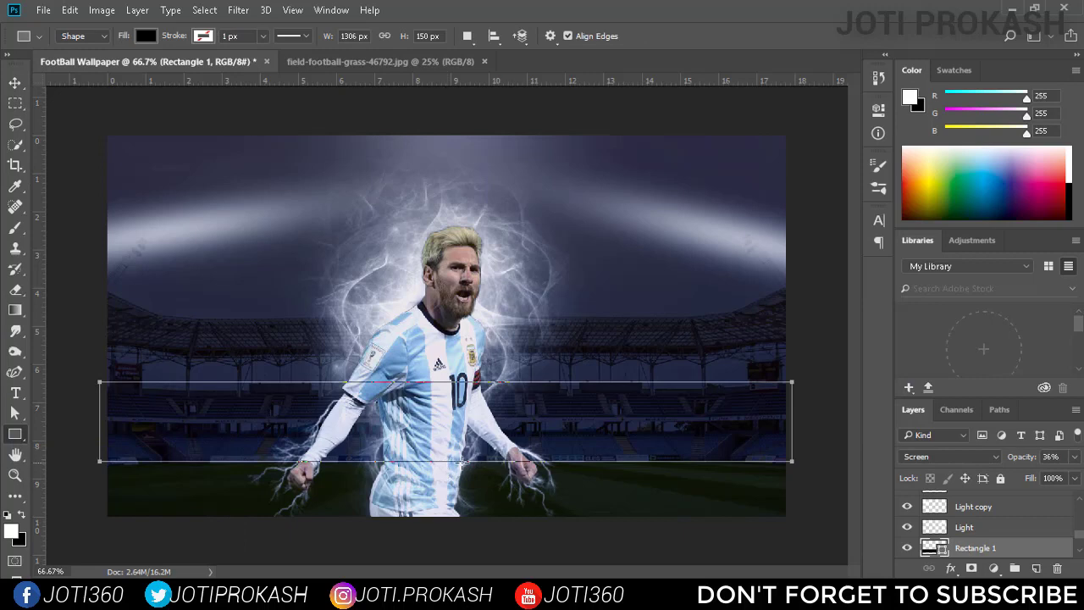
Stretch the rectangle vertically to about 378 px tall, from the player's neck height down to the canvas's lower edge.
key("ctrl+t")
left_click_drag(445, 462, 443, 514)
left_click_drag(444, 381, 445, 318)
left_click(602, 35)
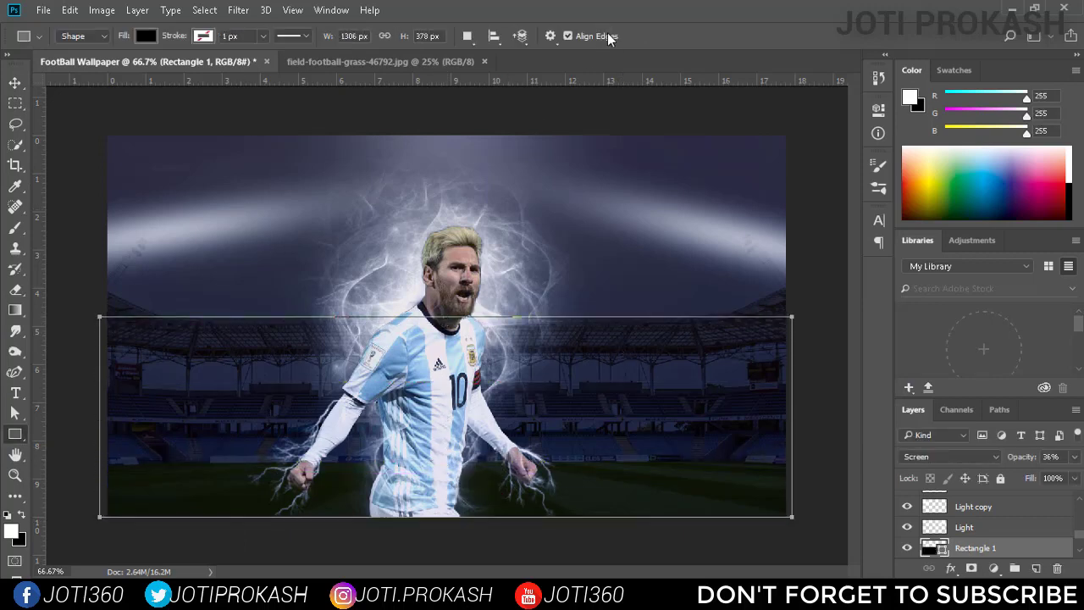
Select all layers above the Background and group them together.
key("v")
left_click(968, 505)
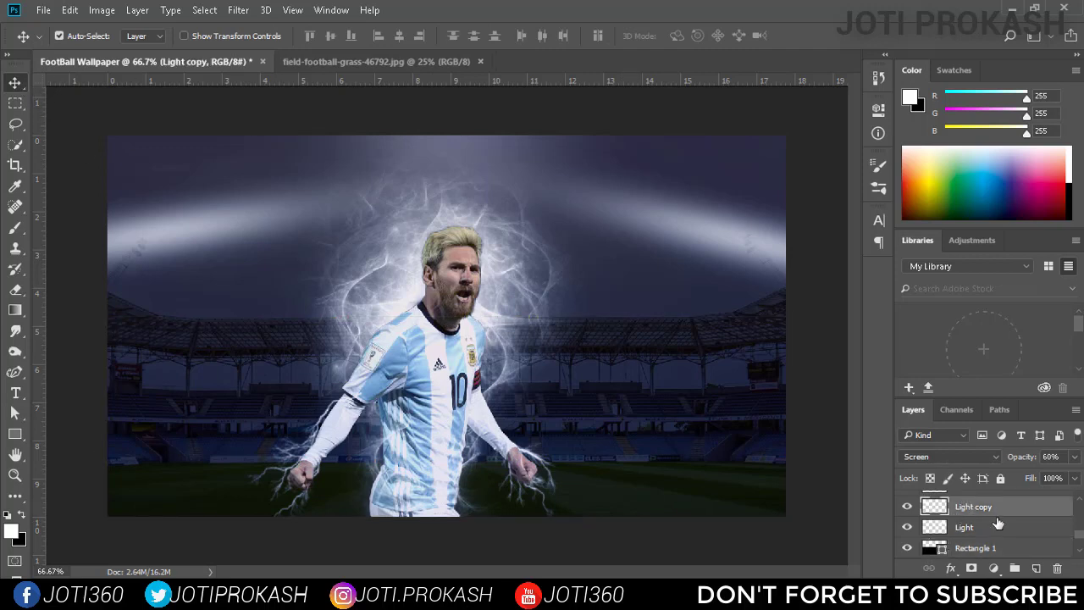
scroll(998, 524, "up", 3)
left_click(1012, 540)
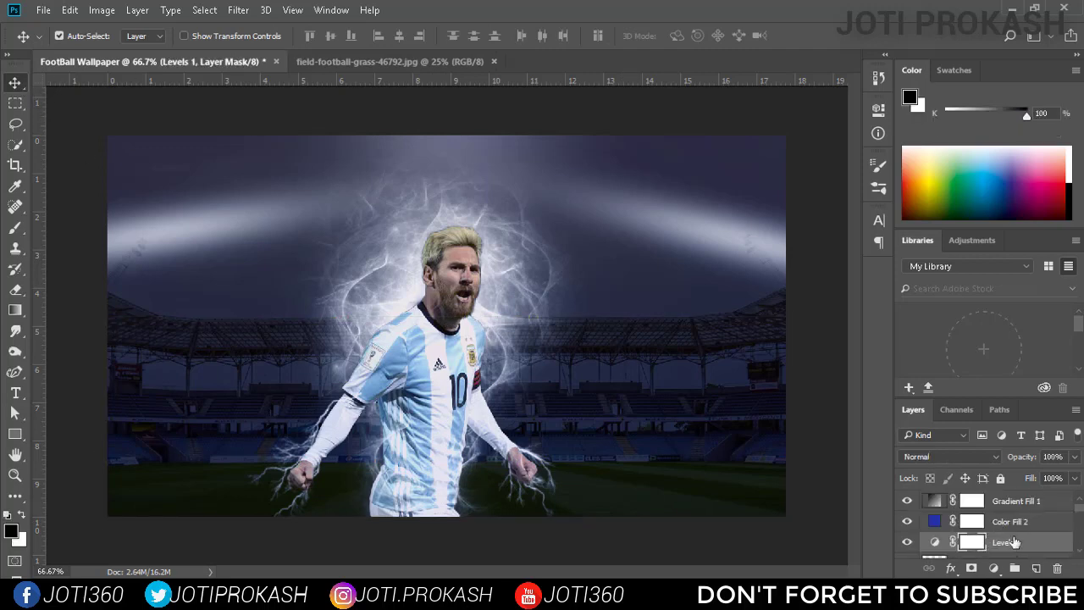
scroll(1012, 539, "down", 2)
left_click(1012, 535)
scroll(1018, 529, "up", 2)
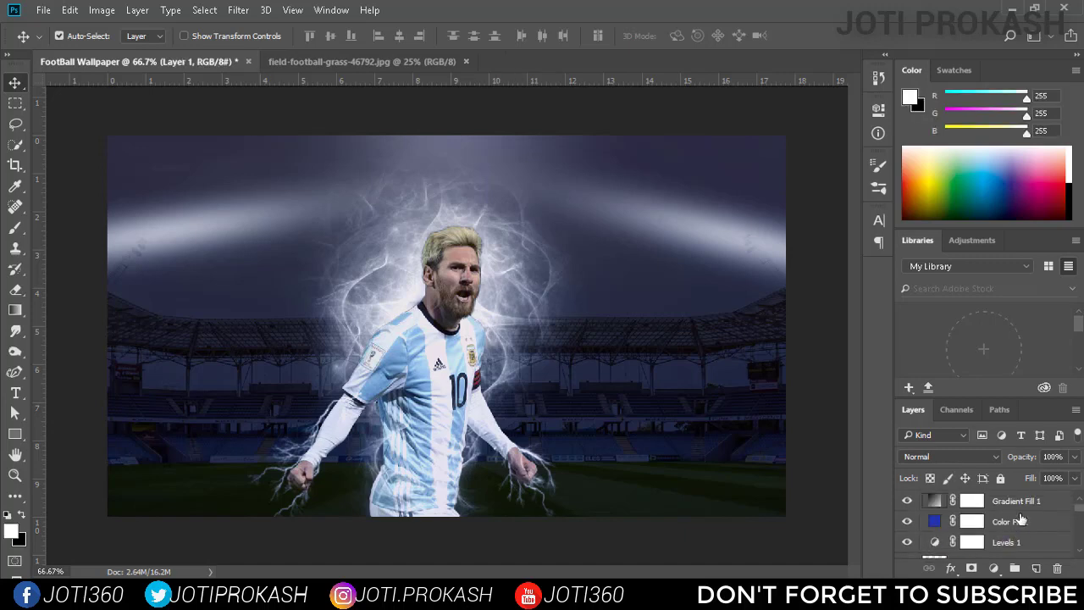
key("ctrl+alt+a")
key("ctrl+g")
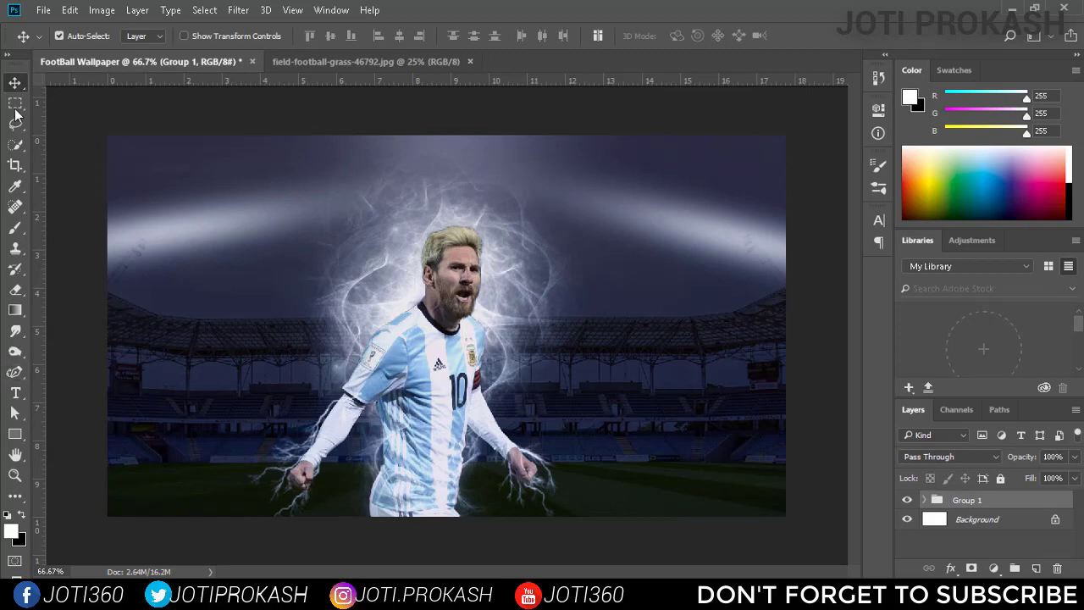
Add the white text "ARGENTINA" in Roboto Bold Condensed, 48 pt, to the right of the player.
left_click(15, 393)
left_click(597, 399)
type("A")
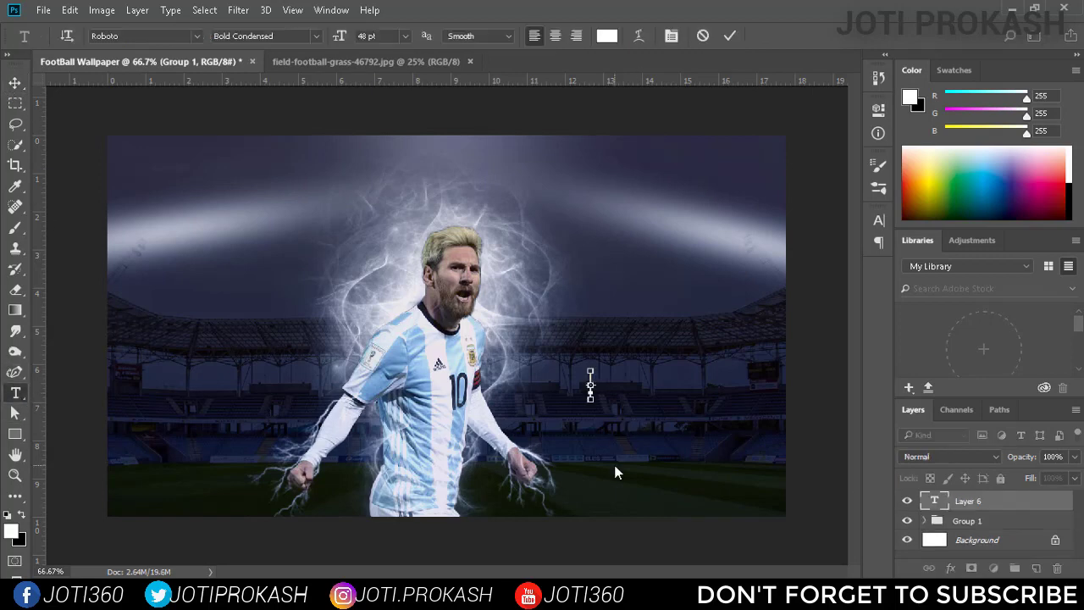
type("RGENTINA")
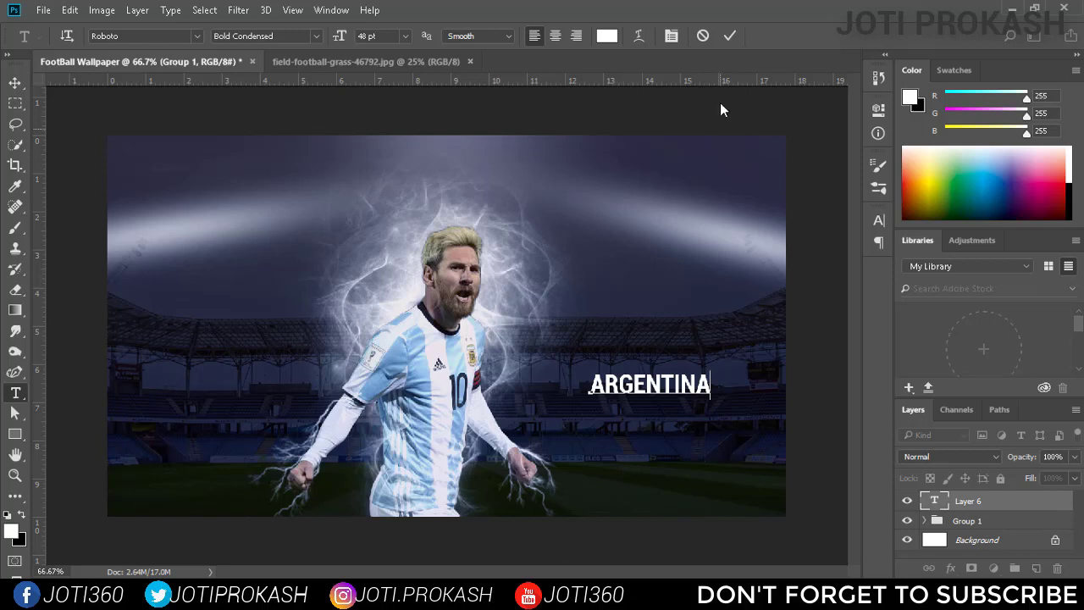
left_click(729, 35)
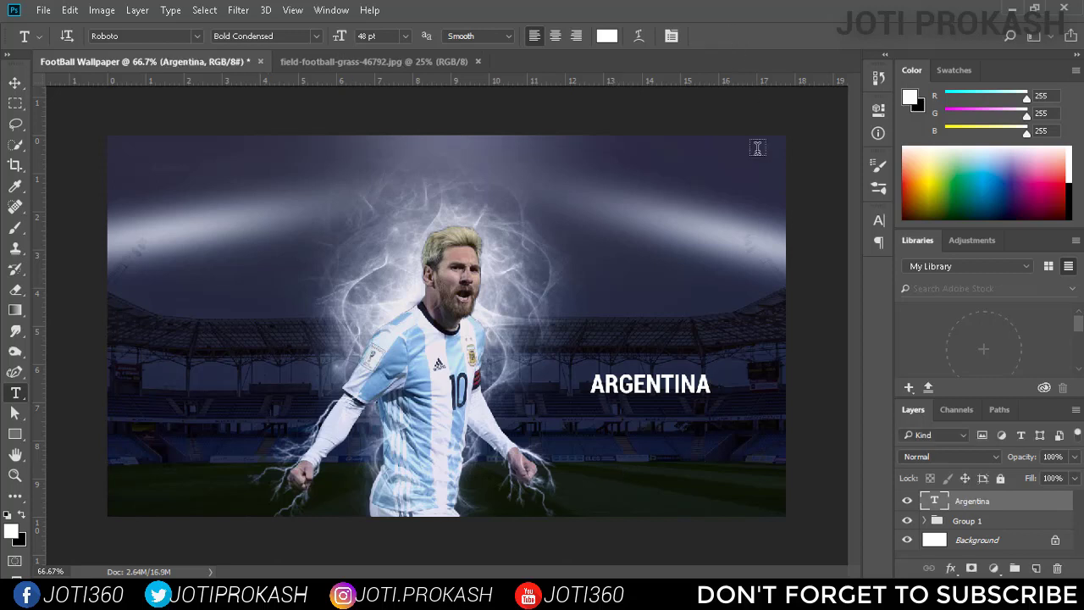
key("v")
Set the ARGENTINA text's tracking to 200 and size to 72 pt, and move it fully onto the canvas beside the player's hand.
left_click(872, 223)
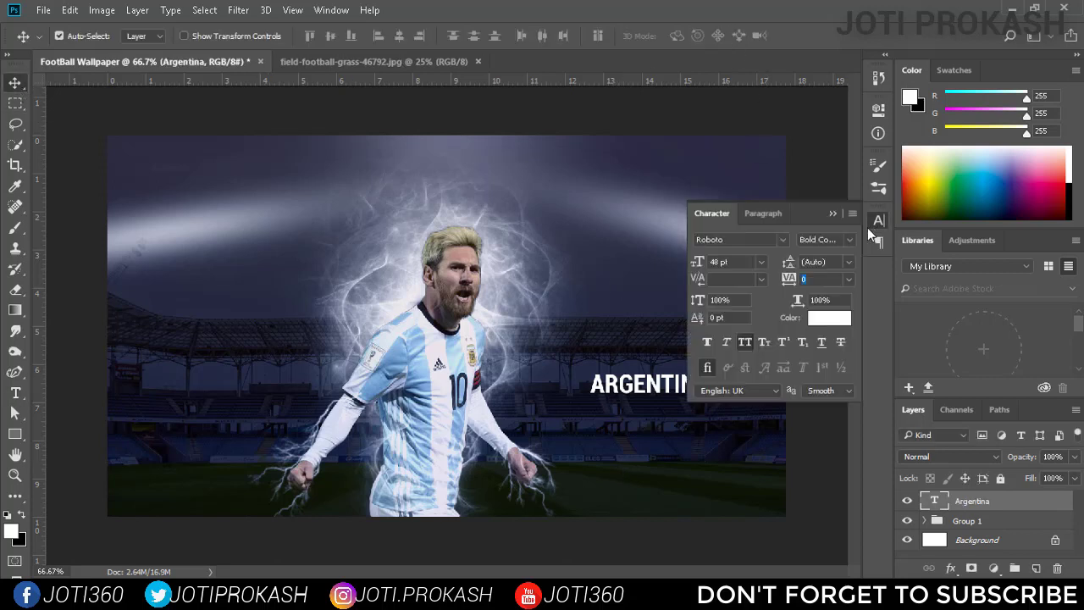
left_click(848, 280)
left_click(820, 537)
left_click(761, 261)
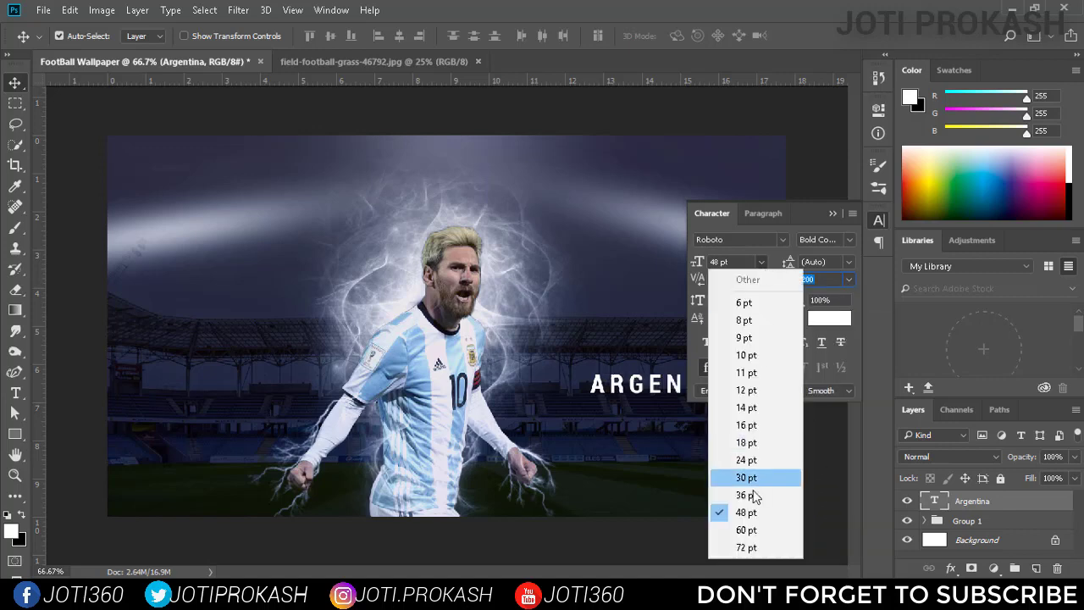
left_click(749, 547)
left_click(879, 220)
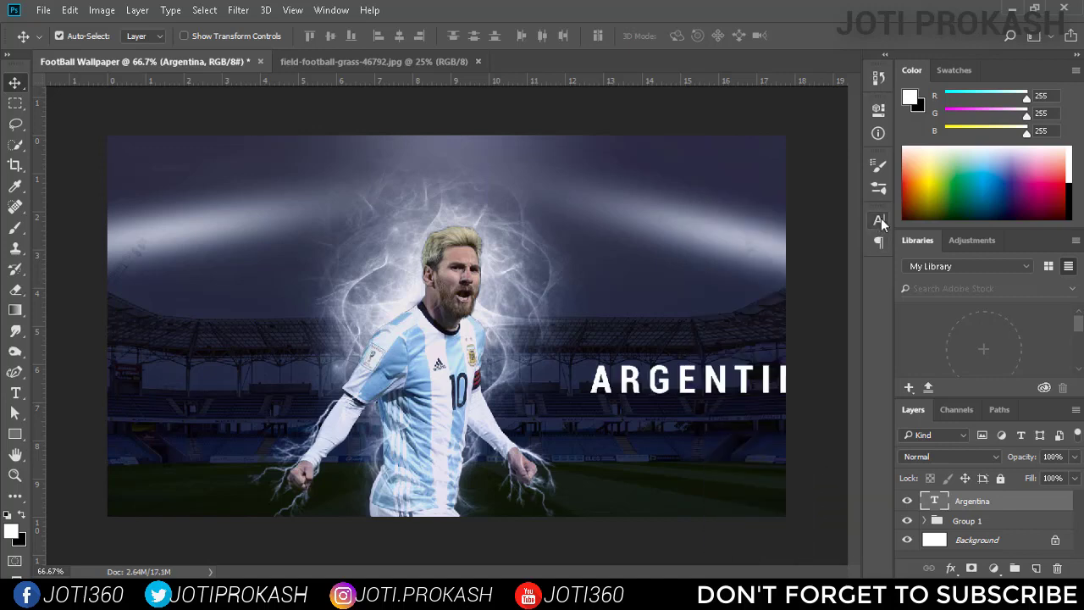
left_click_drag(719, 377, 657, 432)
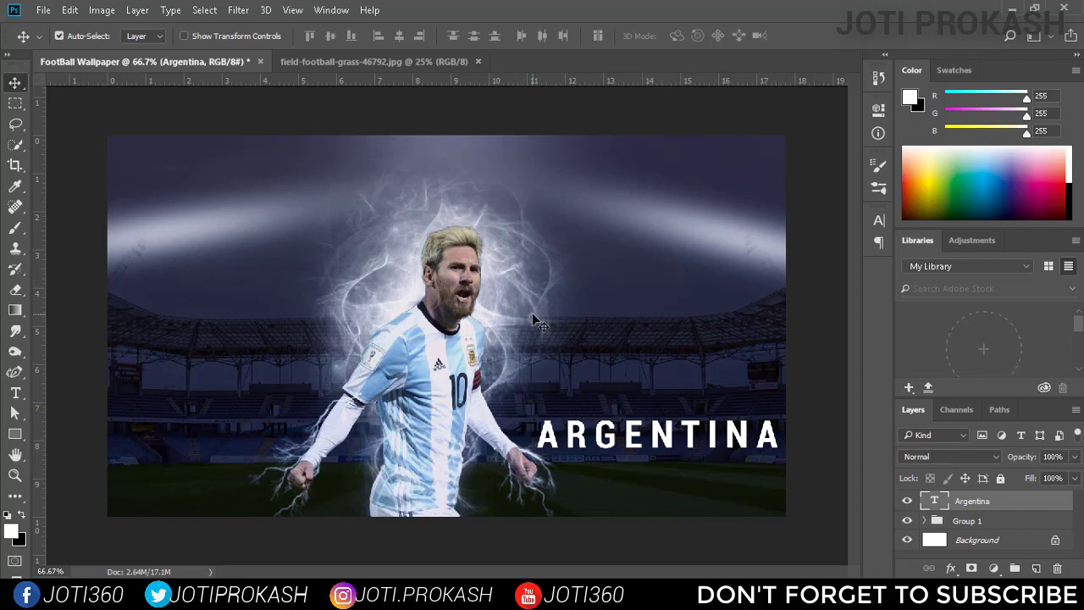
Add a second text line reading "LIONEL MESSI" above the ARGENTINA text.
key("t")
left_click(573, 392)
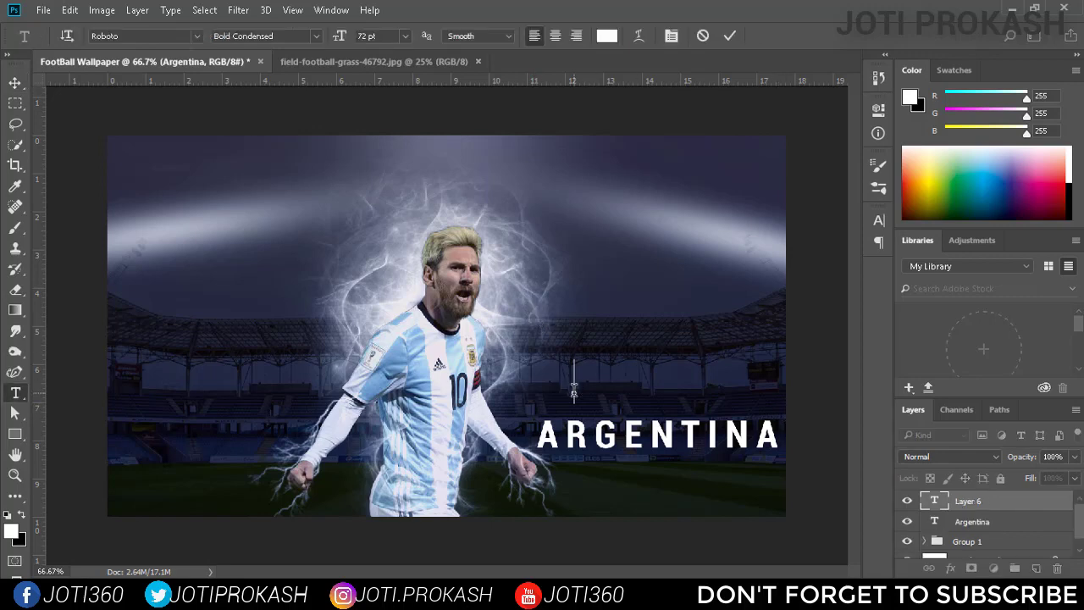
type("LIONEL M")
Set the whole LIONEL MESSI text to tracking 0 and size 48 pt.
key("ctrl+a")
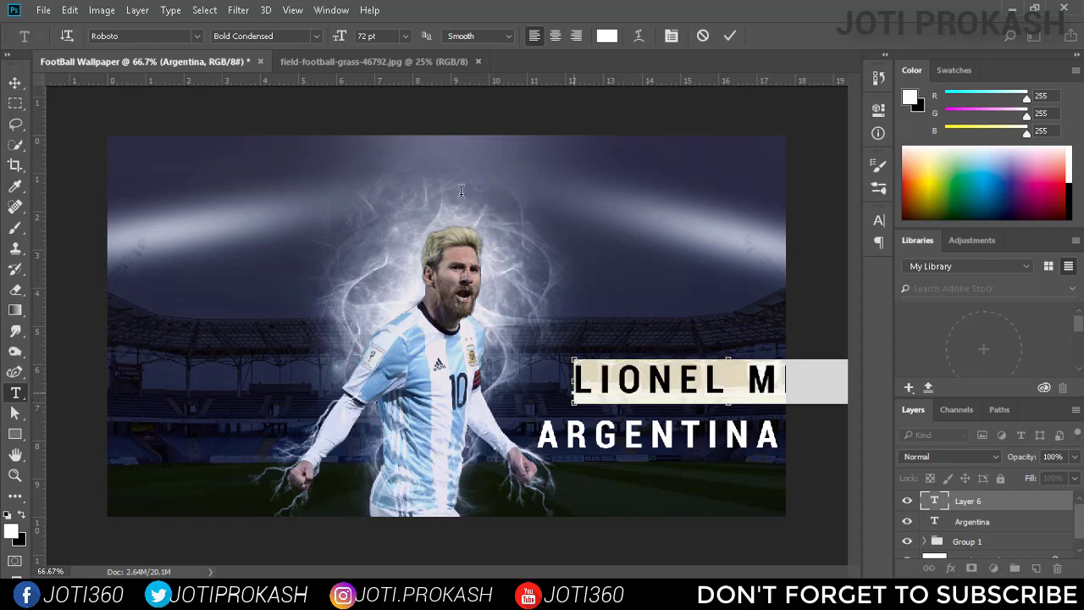
left_click(878, 221)
left_click(848, 279)
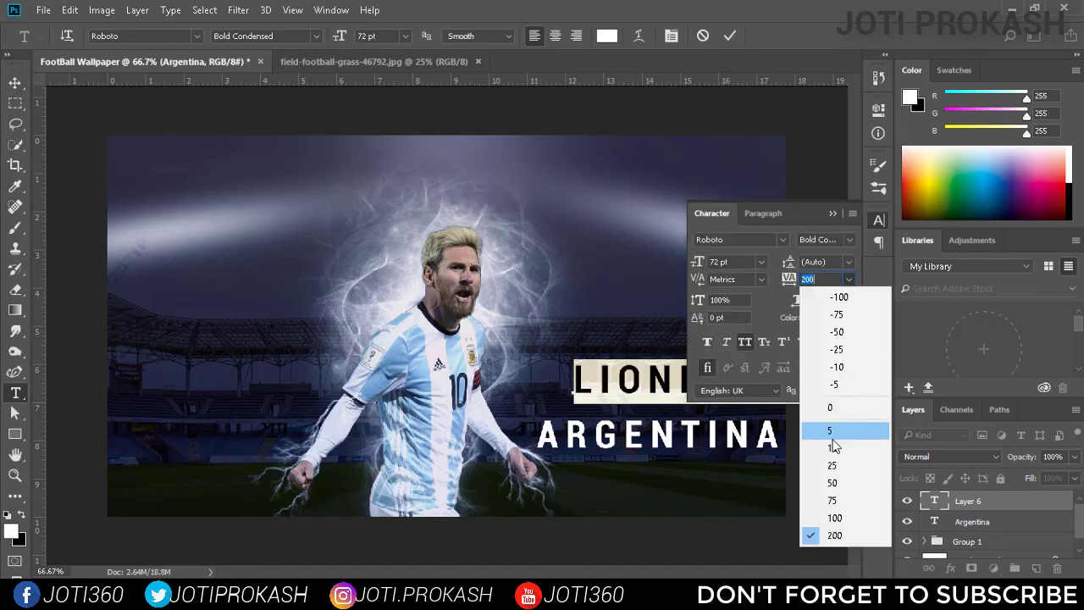
left_click(830, 407)
left_click(762, 261)
left_click(769, 512)
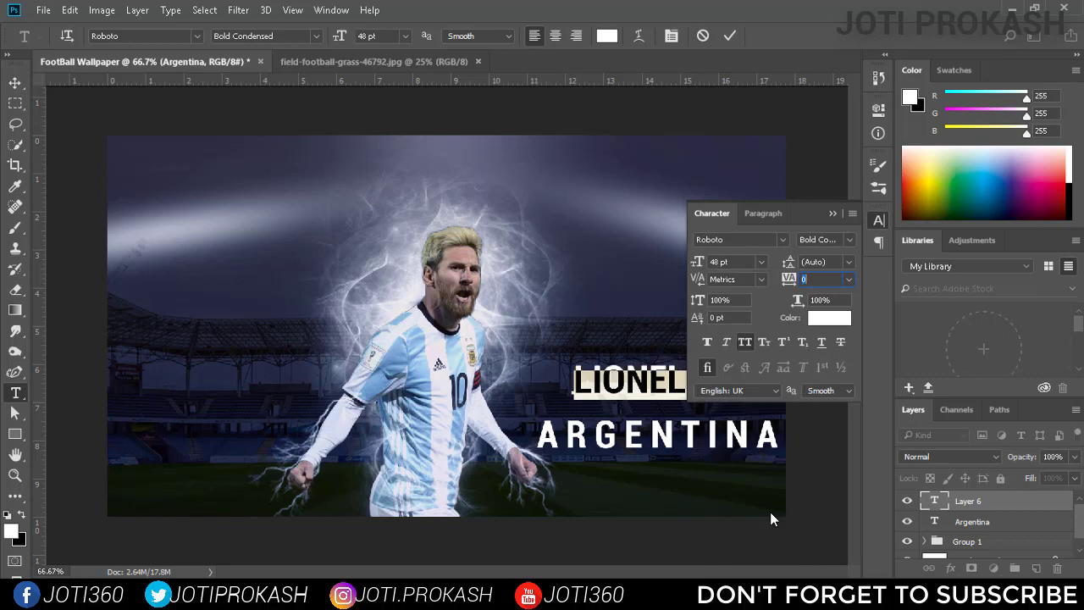
left_click(879, 220)
left_click(729, 36)
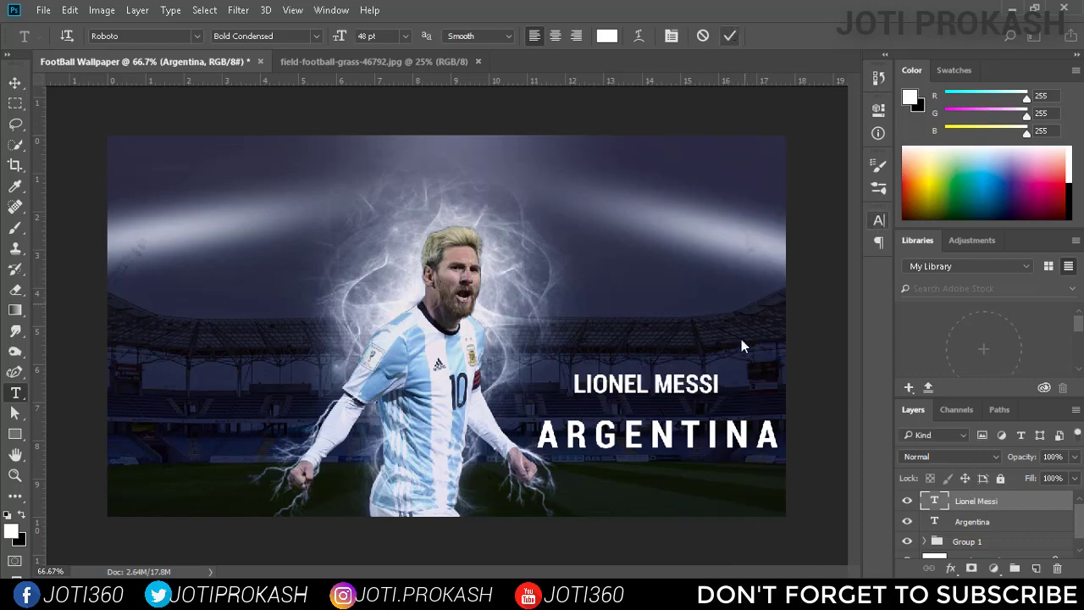
Scale the LIONEL MESSI text to about 168% to match ARGENTINA's width, and shift both lines slightly up and away from the canvas edge.
key("v")
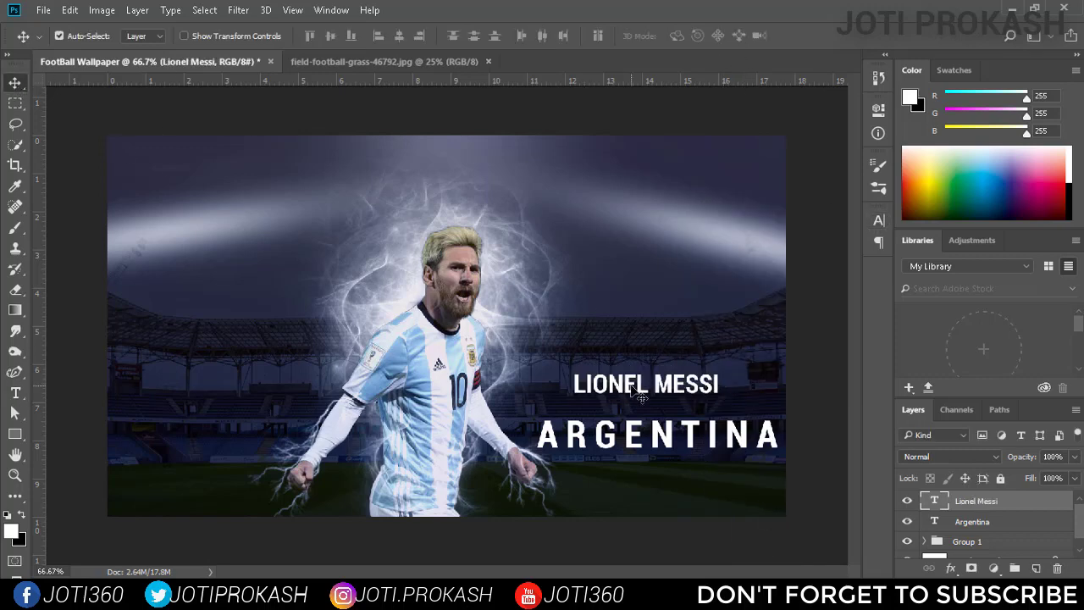
key("ctrl+t")
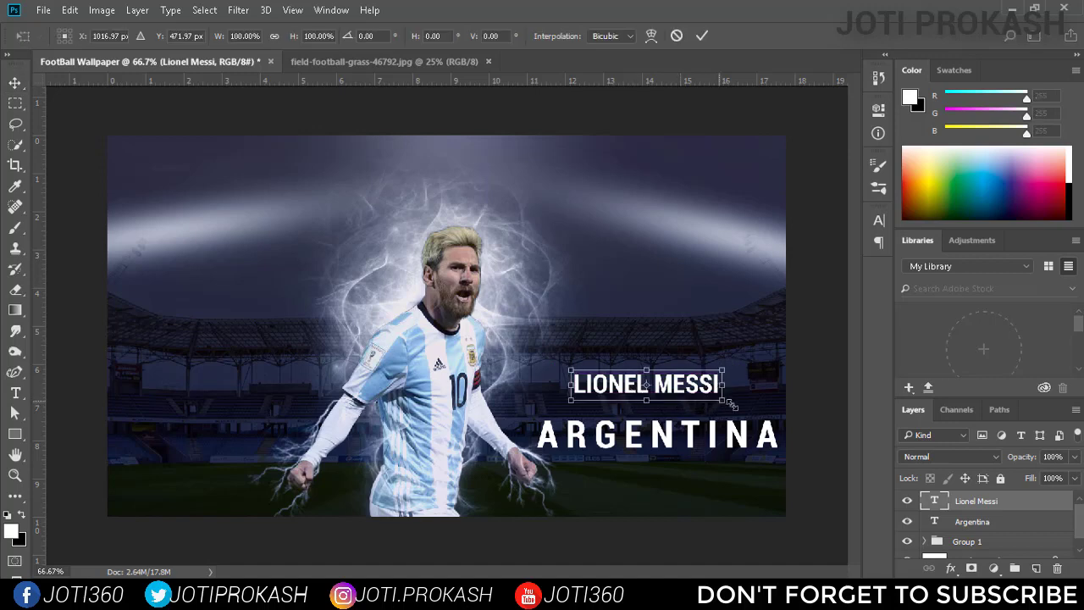
left_click_drag(720, 402, 763, 412)
left_click_drag(681, 383, 692, 388)
left_click_drag(776, 366, 780, 367)
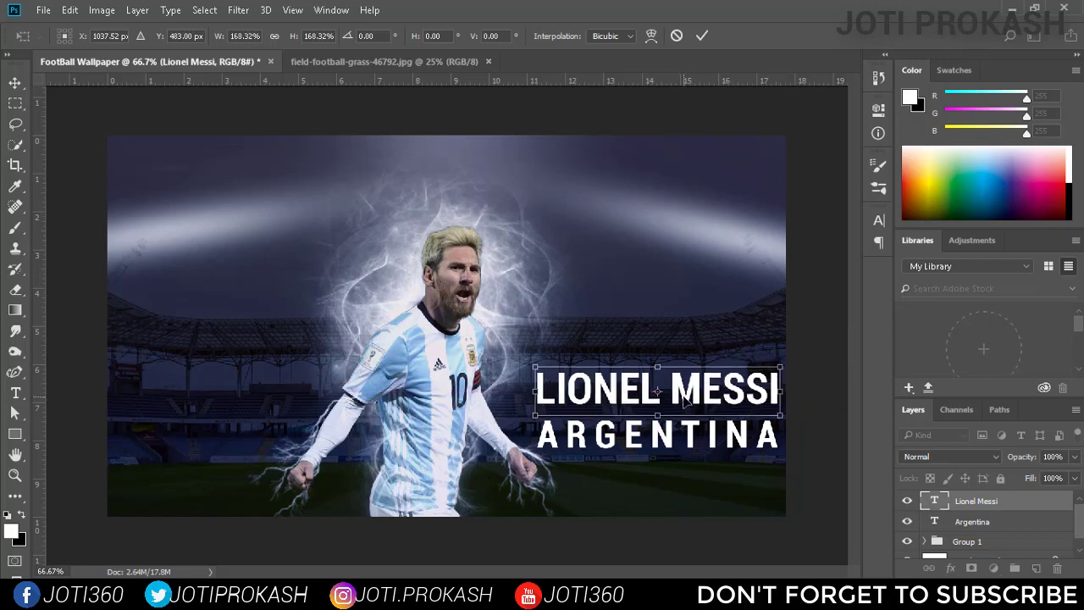
left_click(702, 36)
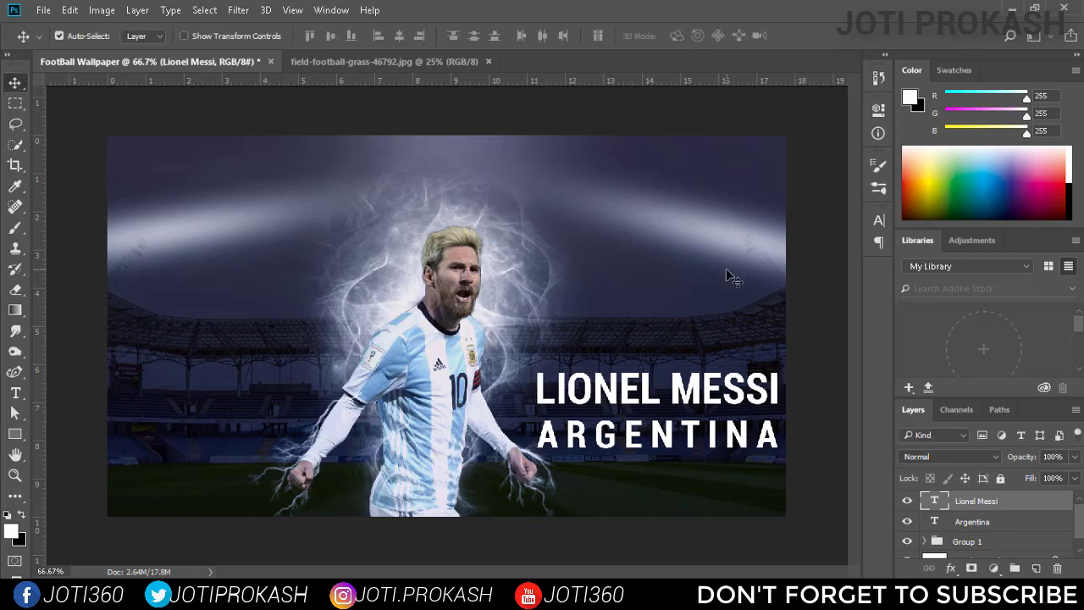
left_click(987, 522, "shift")
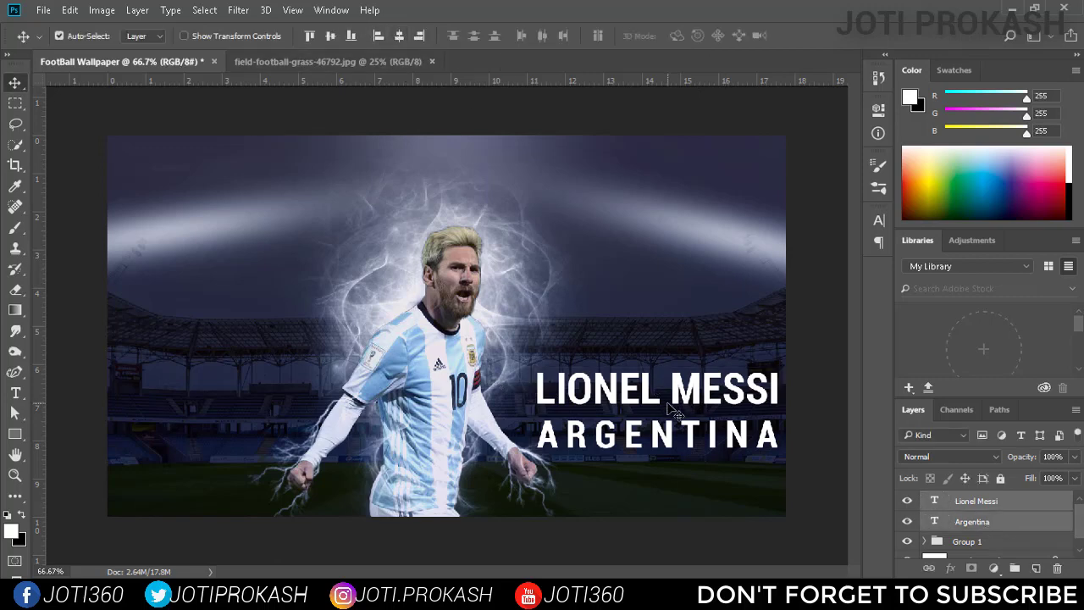
left_click_drag(674, 410, 659, 404)
Nudge the ARGENTINA text up close beneath LIONEL MESSI and scale it to about 109%.
left_click(1015, 522)
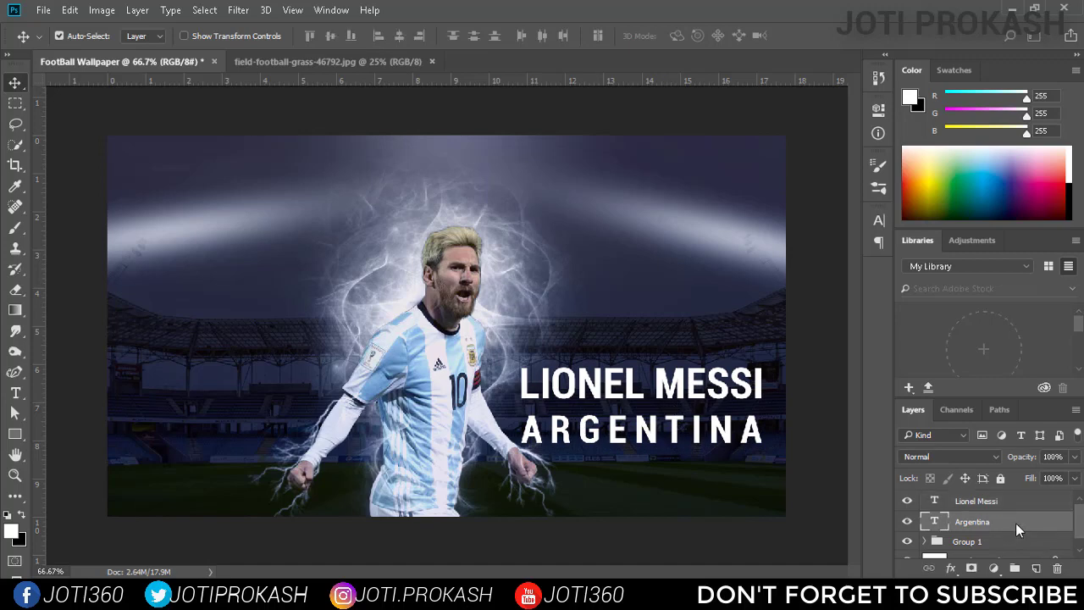
key("shift+Up")
key("shift+Up")
key("ctrl+t")
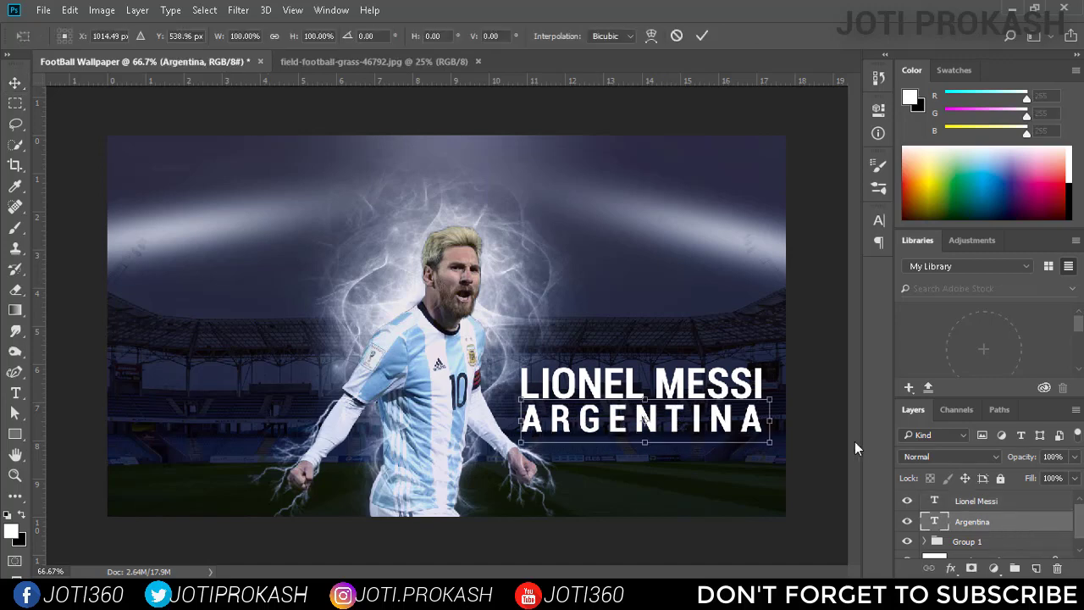
left_click_drag(772, 398, 782, 392)
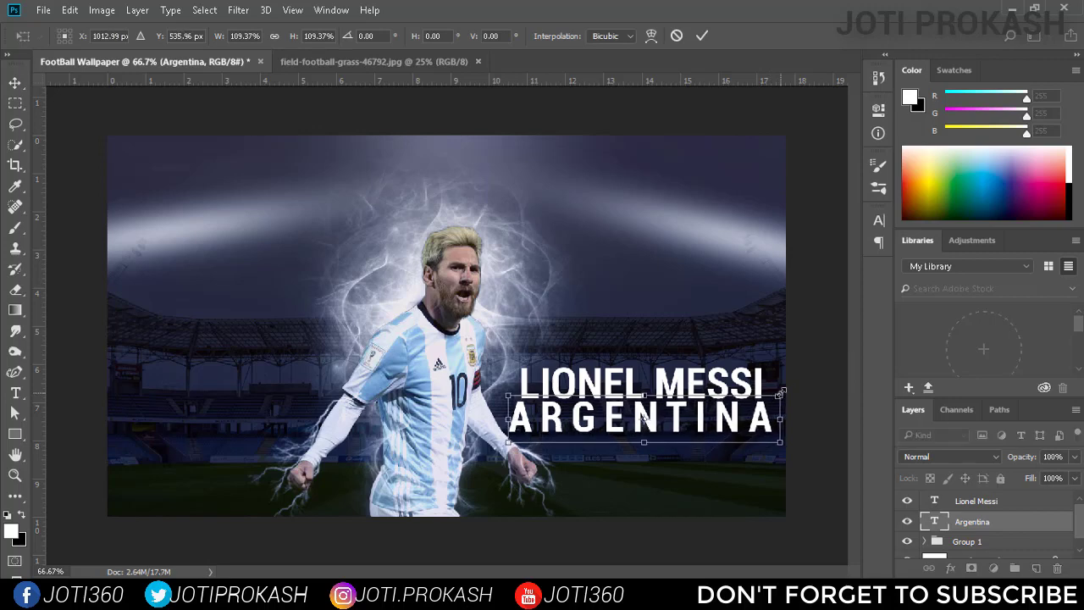
key("Return")
Group the LIONEL MESSI and ARGENTINA text layers and turn on an Outer Glow for the group.
left_click(1001, 500, "shift")
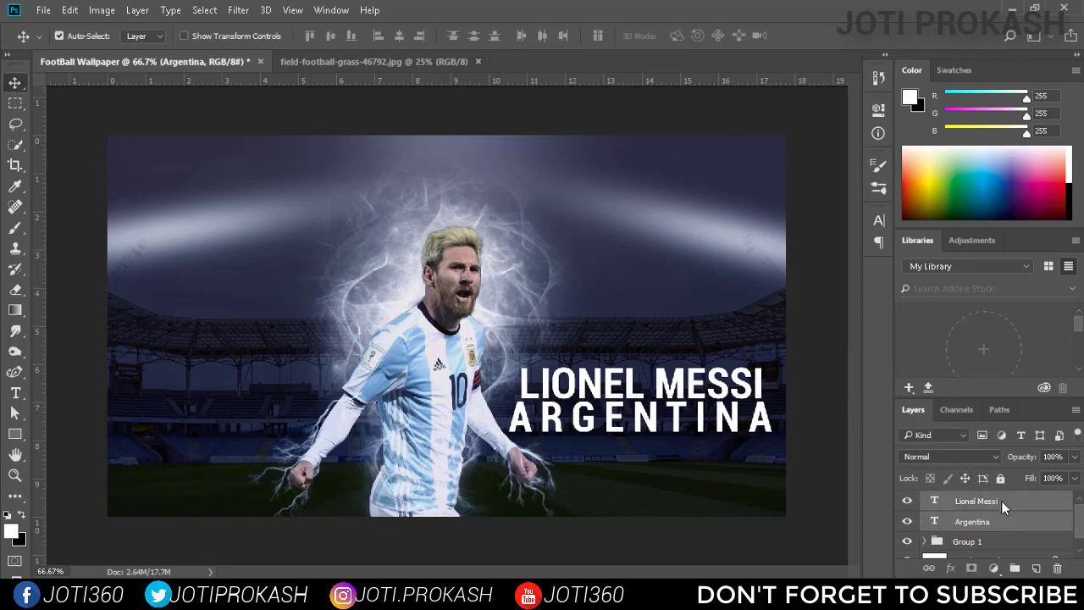
key("ctrl+g")
right_click(1067, 503)
left_click(978, 43)
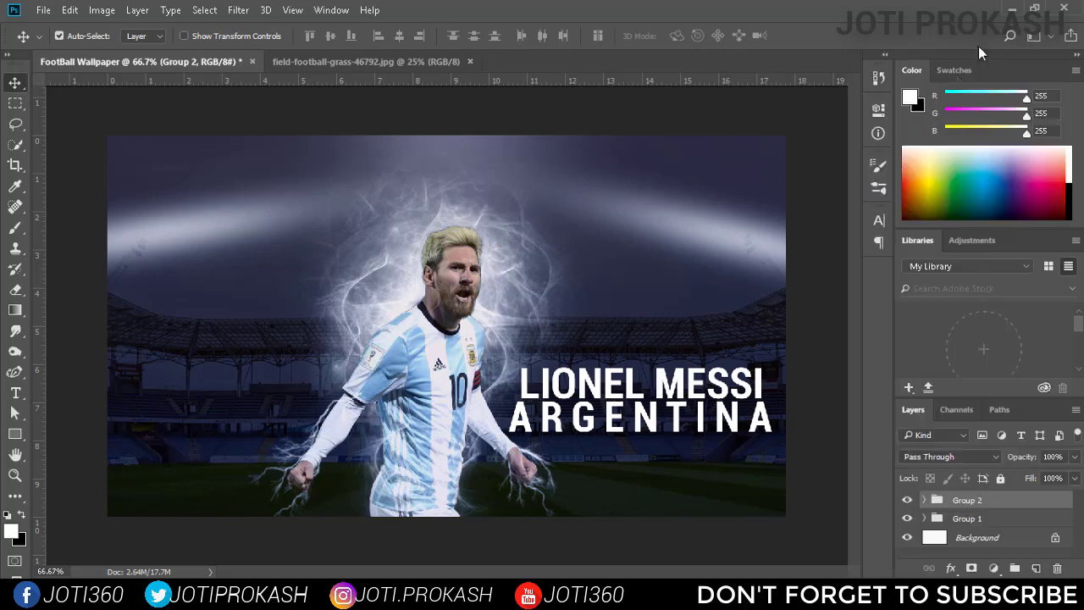
left_click_drag(573, 103, 770, 114)
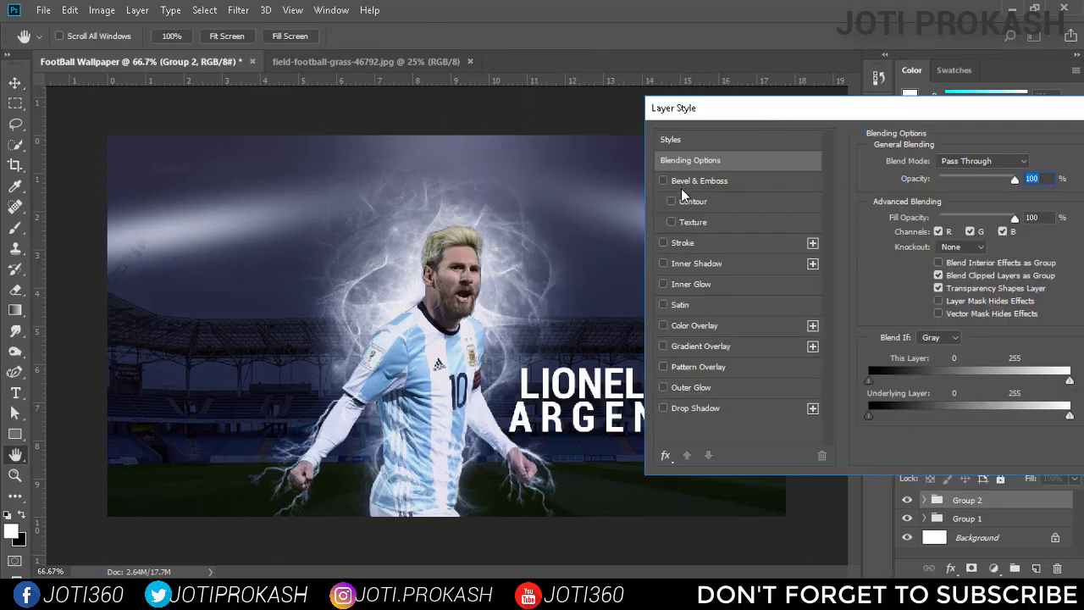
left_click(664, 387)
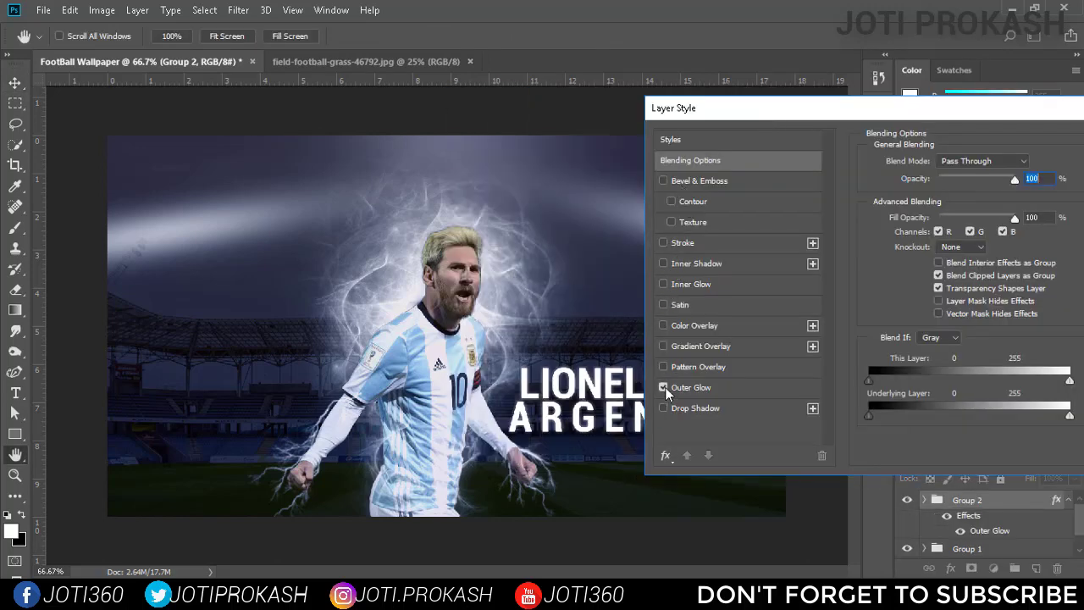
left_click(685, 388)
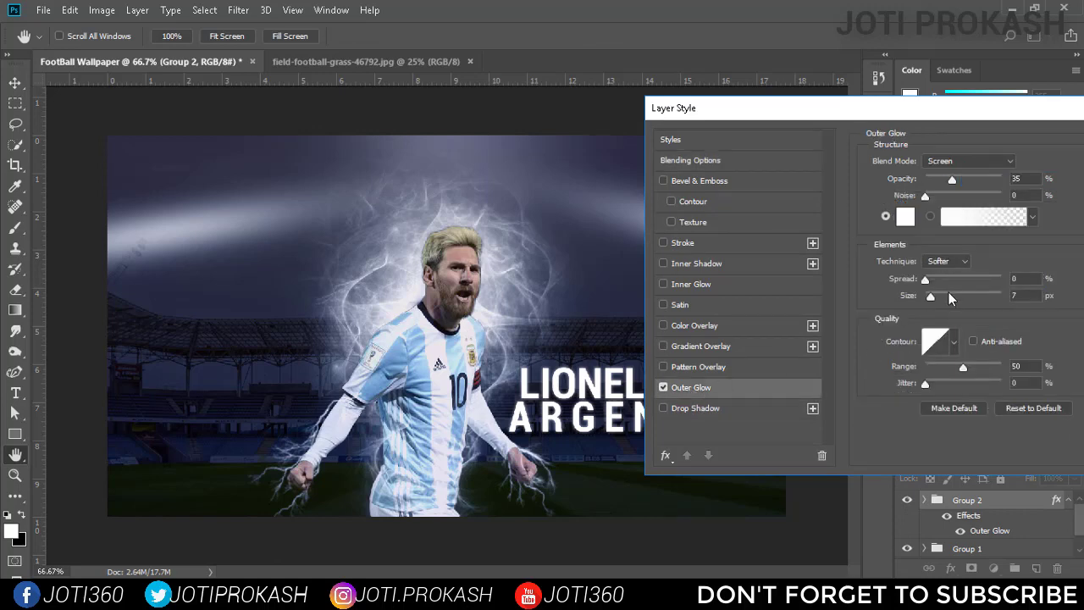
Set the title group's outer glow to blue 001eff with a size of 15 px and apply the style.
left_click(905, 217)
left_click(786, 207)
left_click(766, 136)
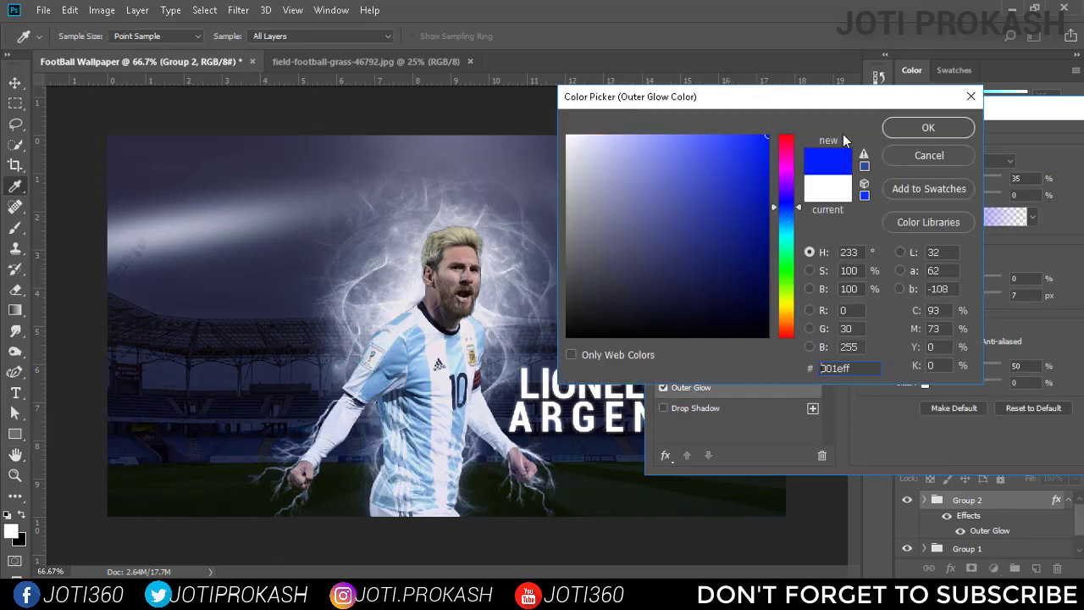
left_click(928, 127)
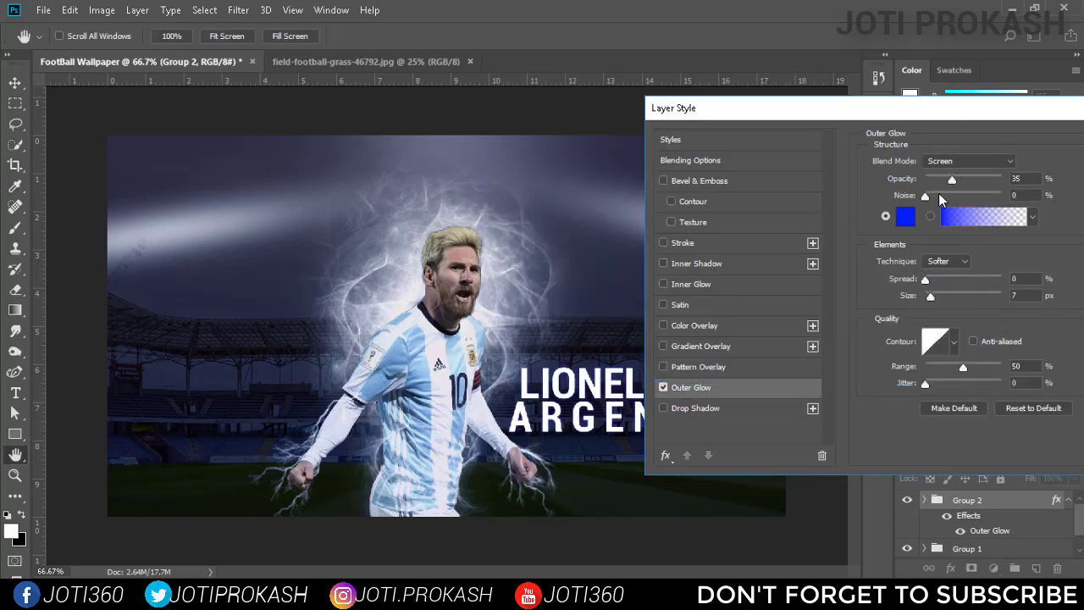
left_click(930, 197)
mouse_move(930, 296)
left_mouse_down()
mouse_move(955, 302)
mouse_move(937, 303)
left_mouse_up()
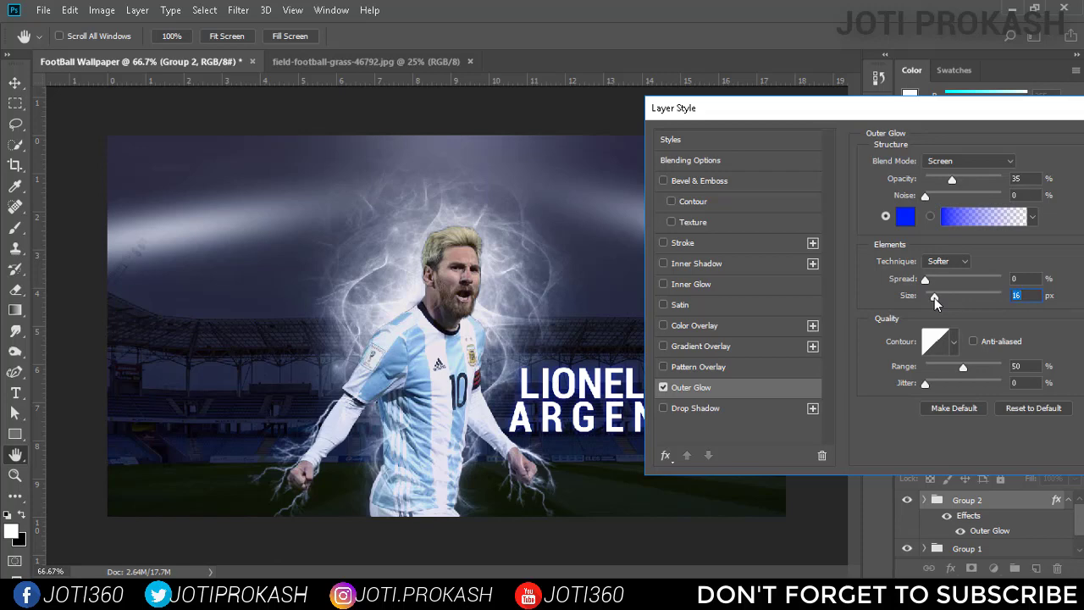
type("15")
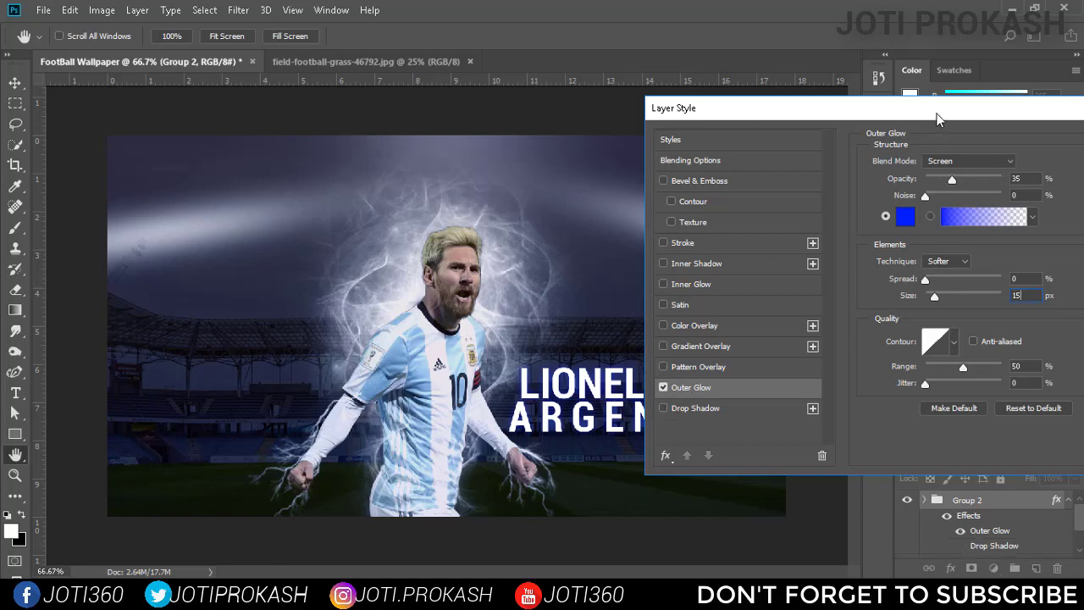
key("Return")
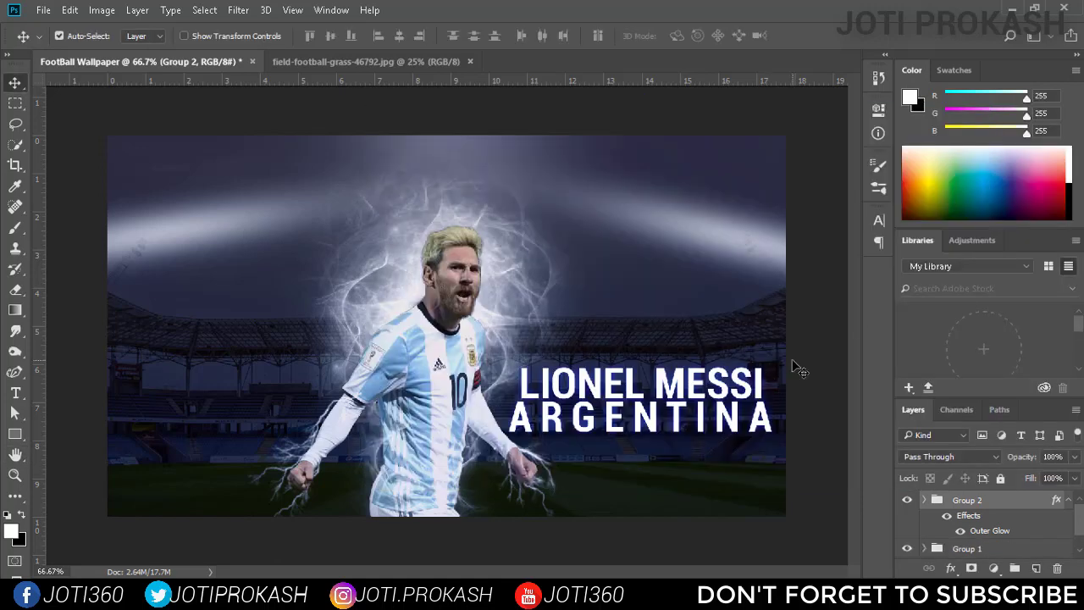
left_click(1069, 500)
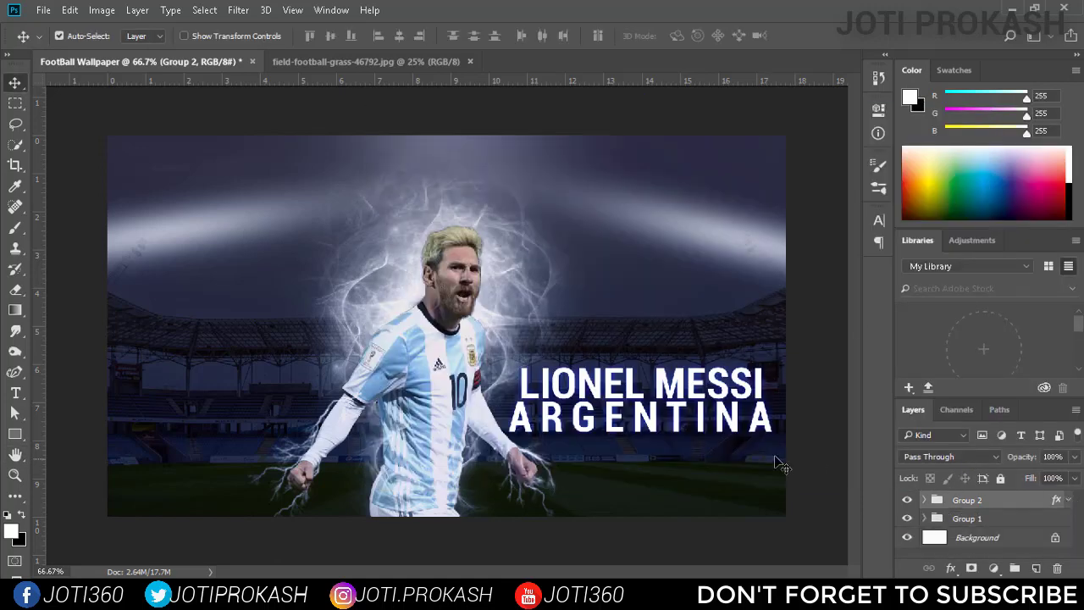
mouse_move(626, 388)
left_mouse_down()
mouse_move(615, 387)
mouse_move(627, 385)
left_mouse_up()
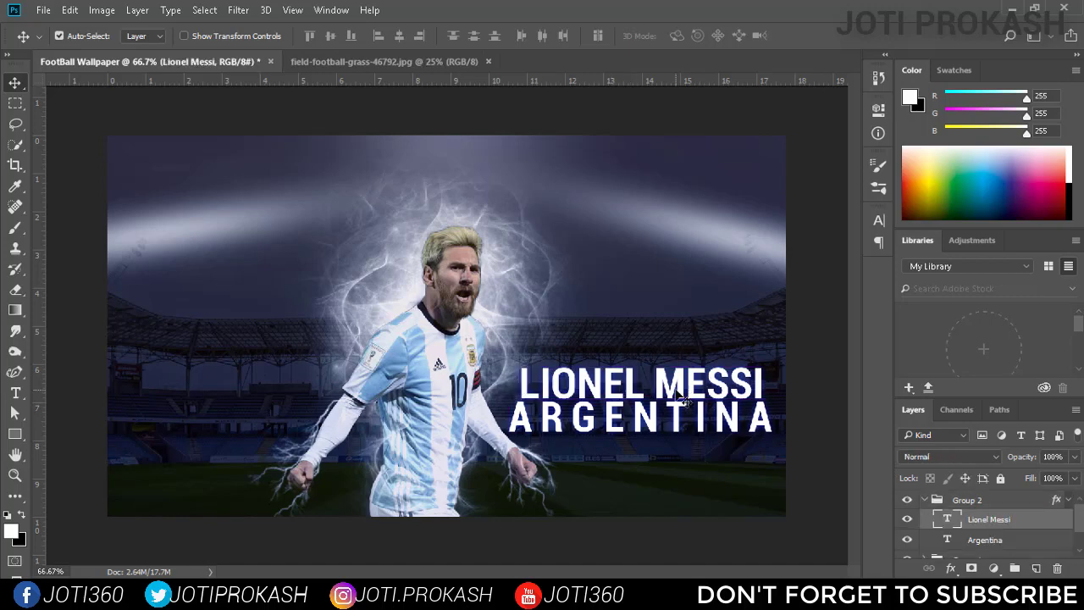
left_click(1068, 500)
left_click(925, 501)
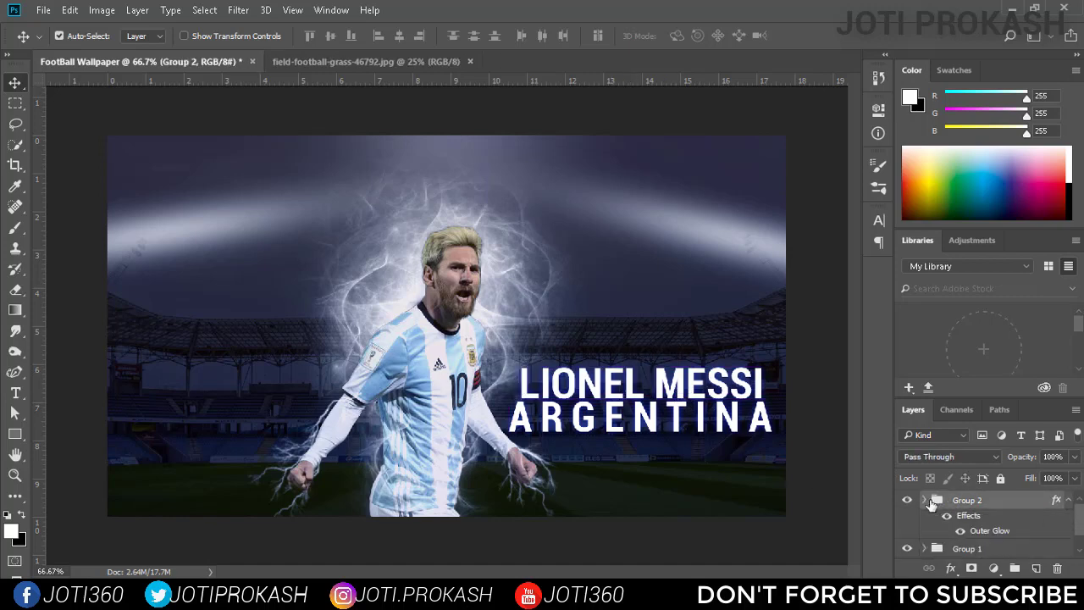
left_click_drag(647, 400, 641, 399)
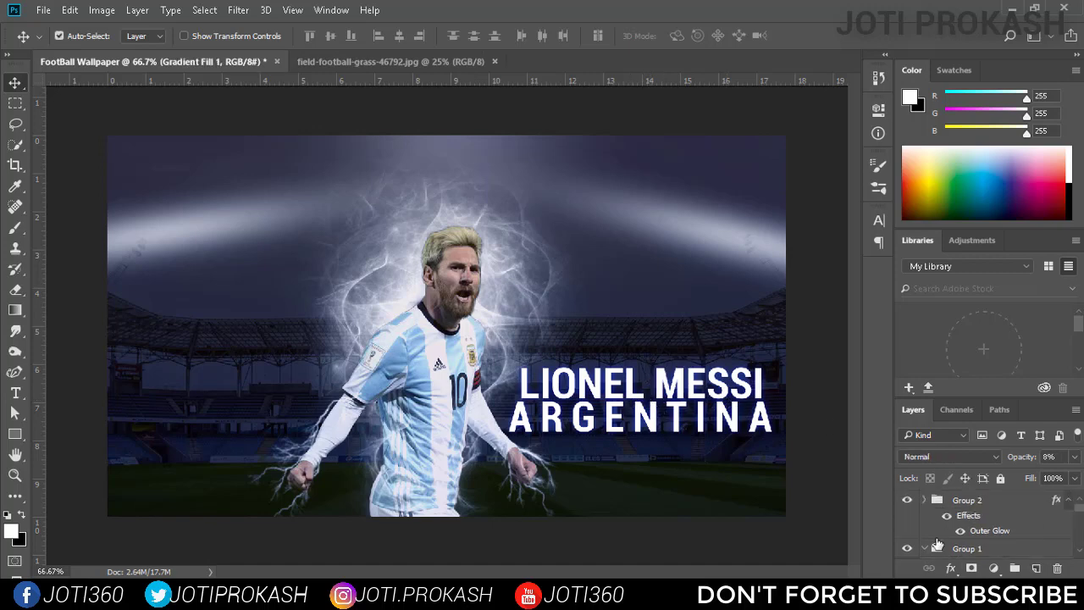
left_click(967, 529)
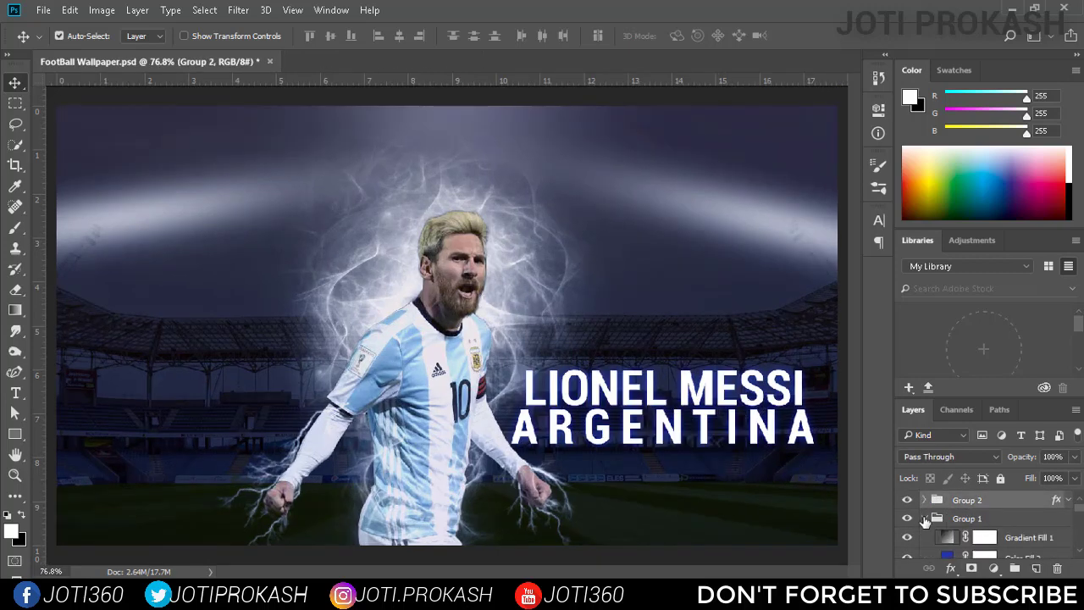
left_click(925, 518)
Change the font of the ARGENTINA text to BatmanForeverAlternate.
left_click(924, 500)
left_click(985, 520)
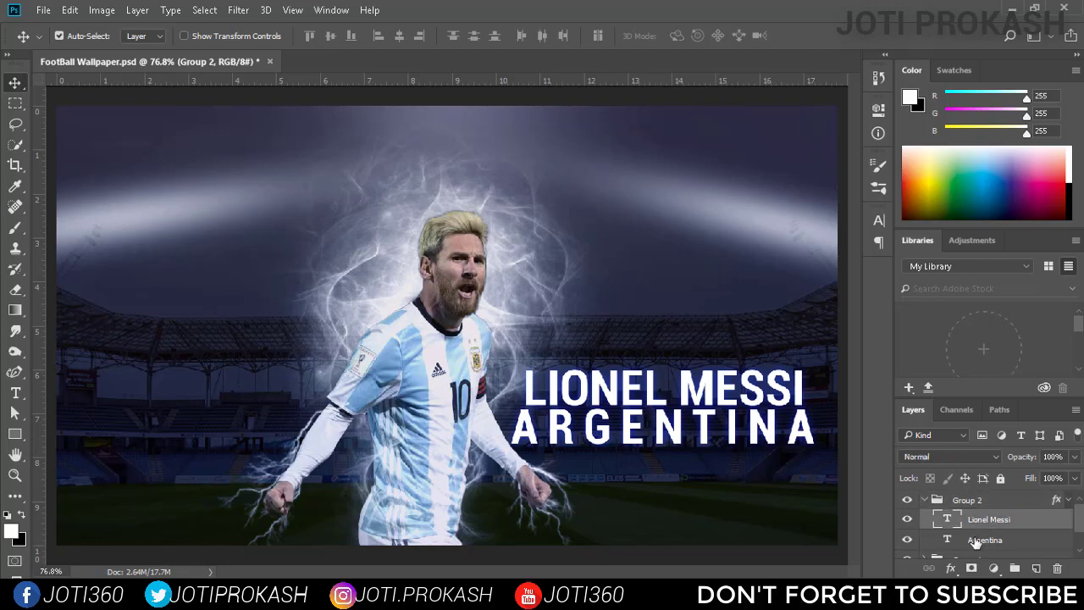
left_click(948, 542)
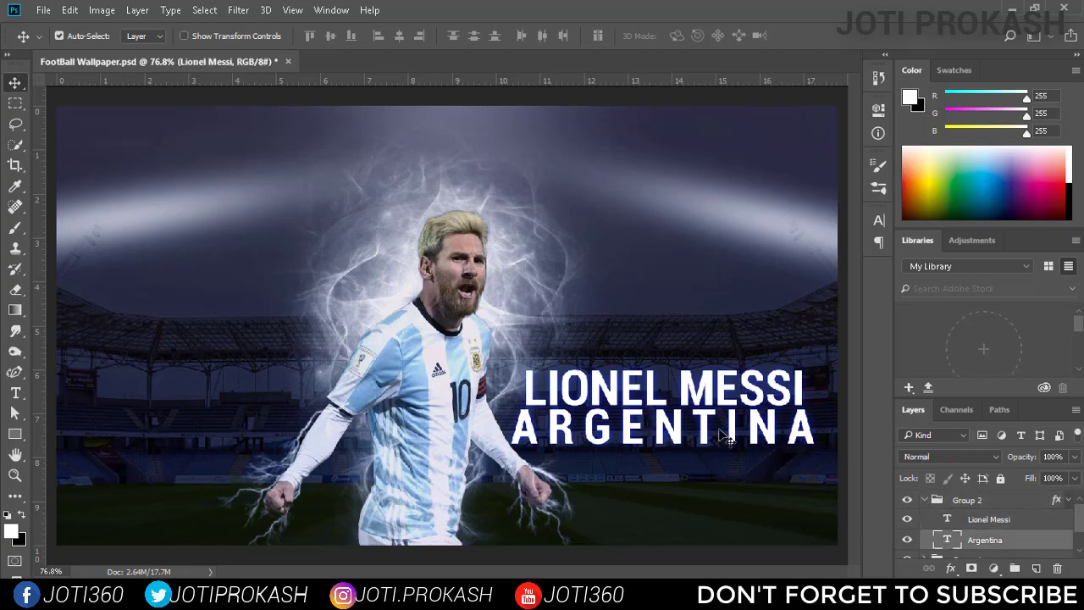
left_click(878, 219)
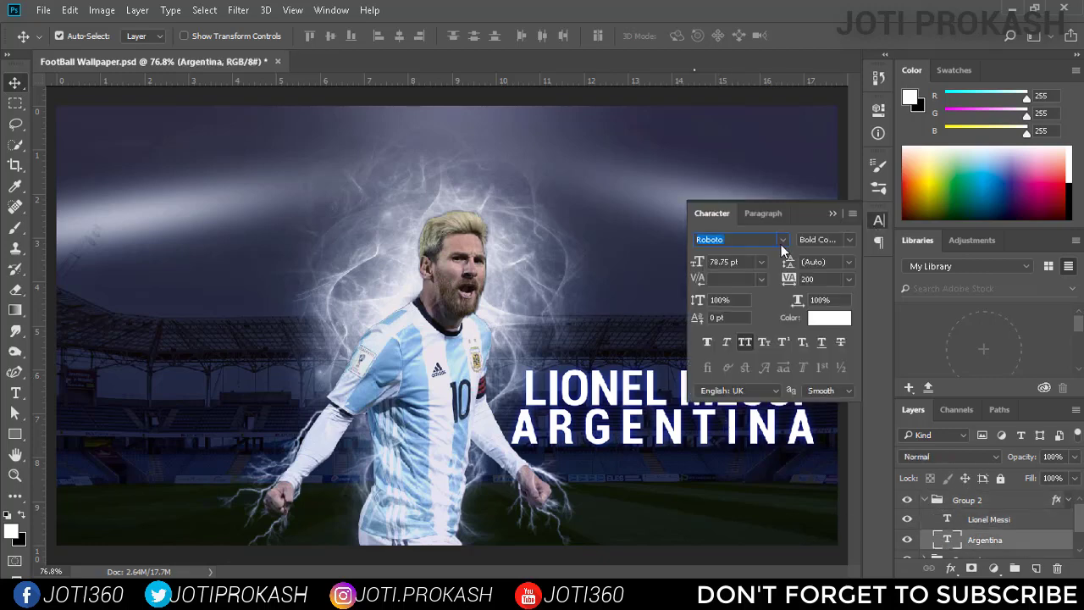
left_click(782, 241)
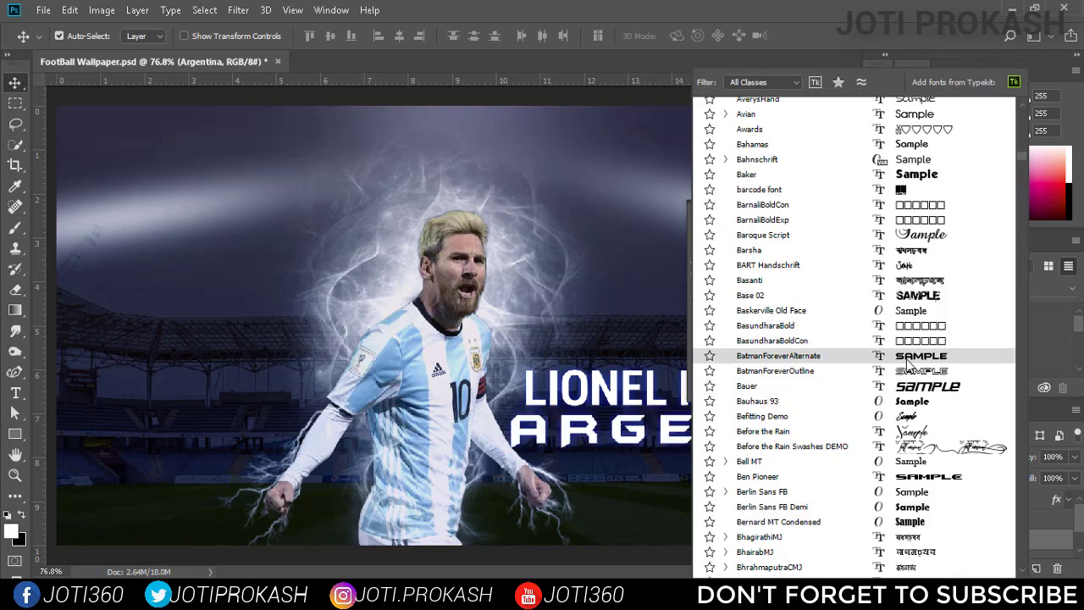
left_click(906, 357)
Change the LIONEL MESSI text to the BatmanForeverAlternate font at 60 pt.
left_click(974, 520)
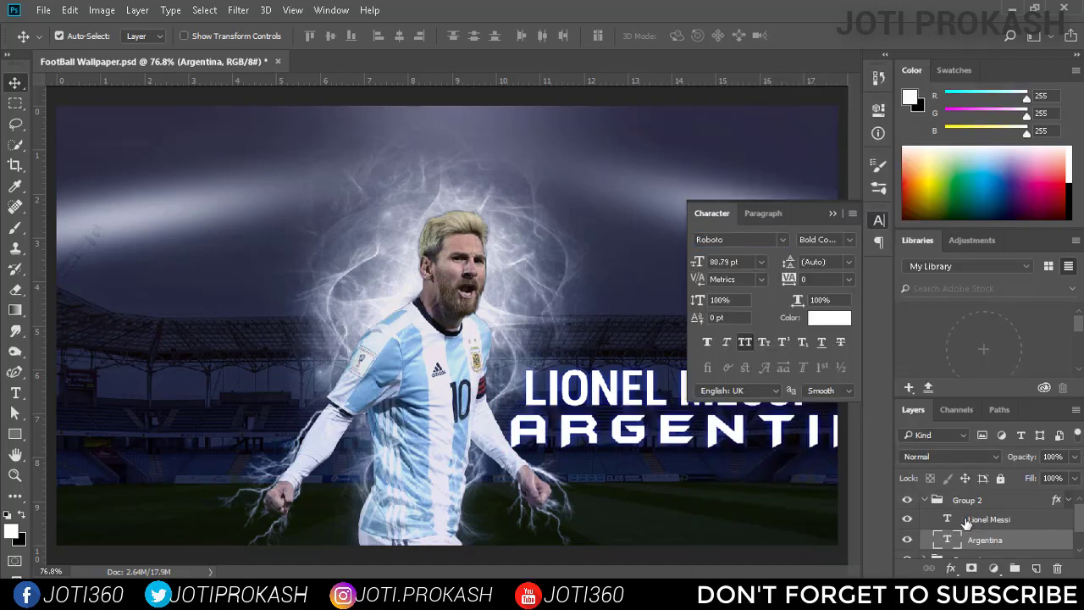
left_click(782, 243)
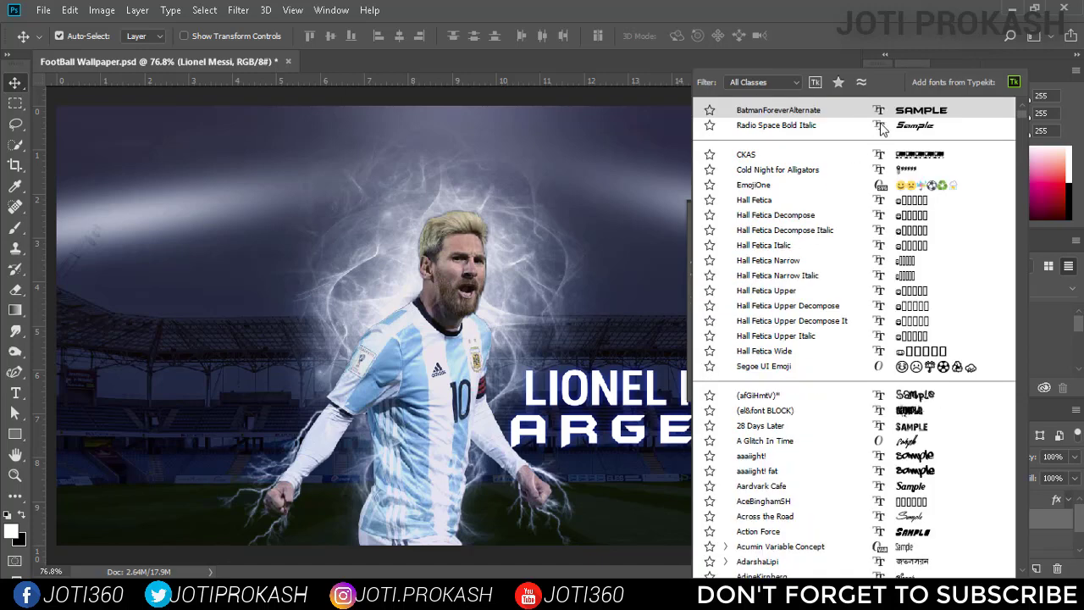
left_click(899, 115)
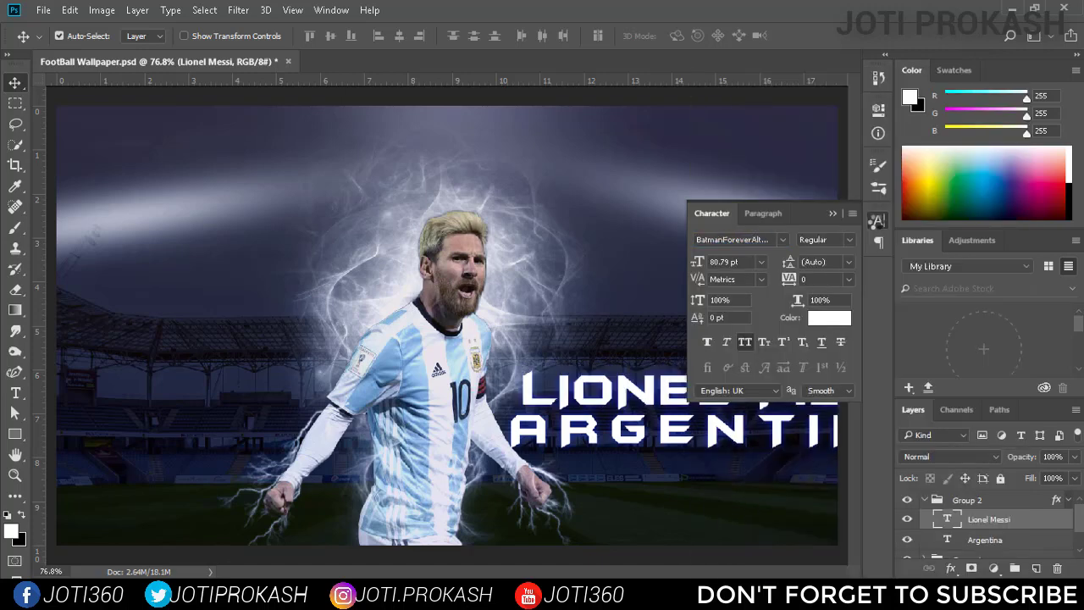
left_click(758, 263)
left_click(720, 528)
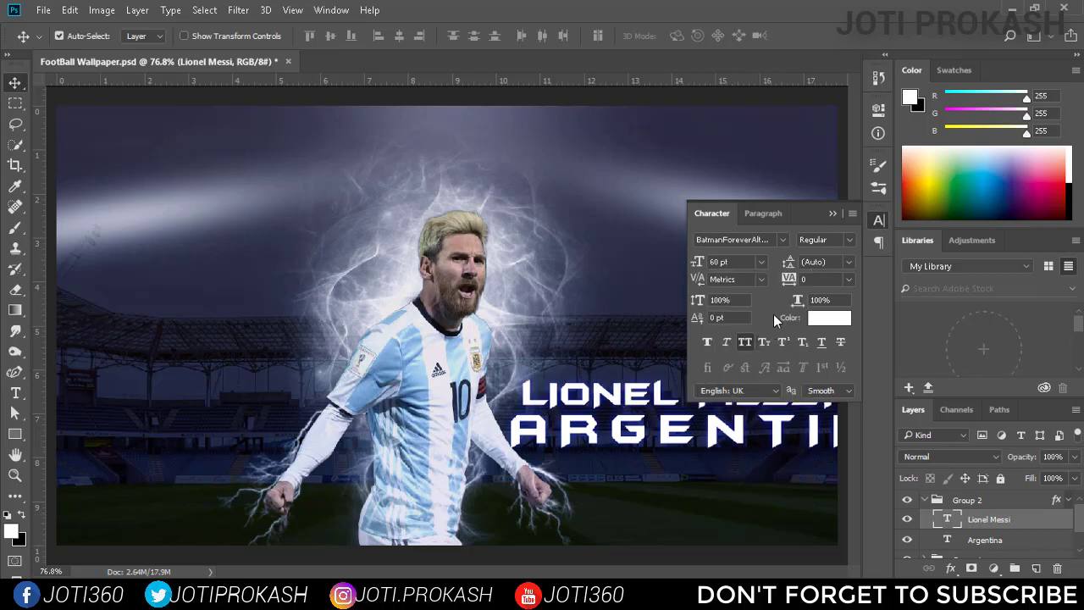
left_click(877, 221)
Try the ARGENTINA text at 72 pt and 60 pt, and settle on 72 pt.
left_click(971, 546)
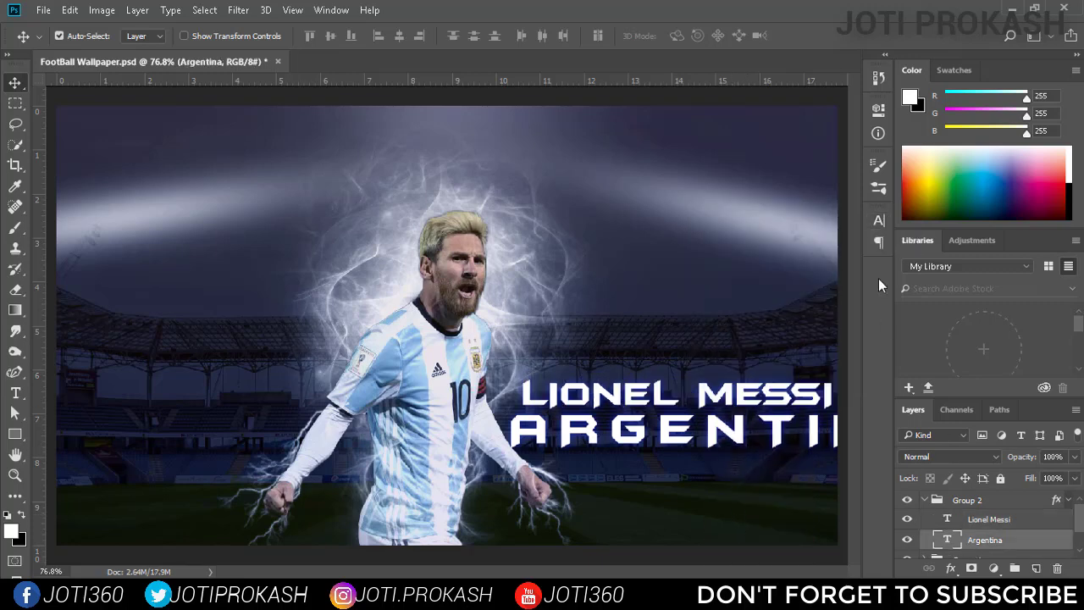
left_click(879, 220)
left_click(761, 262)
left_click(749, 546)
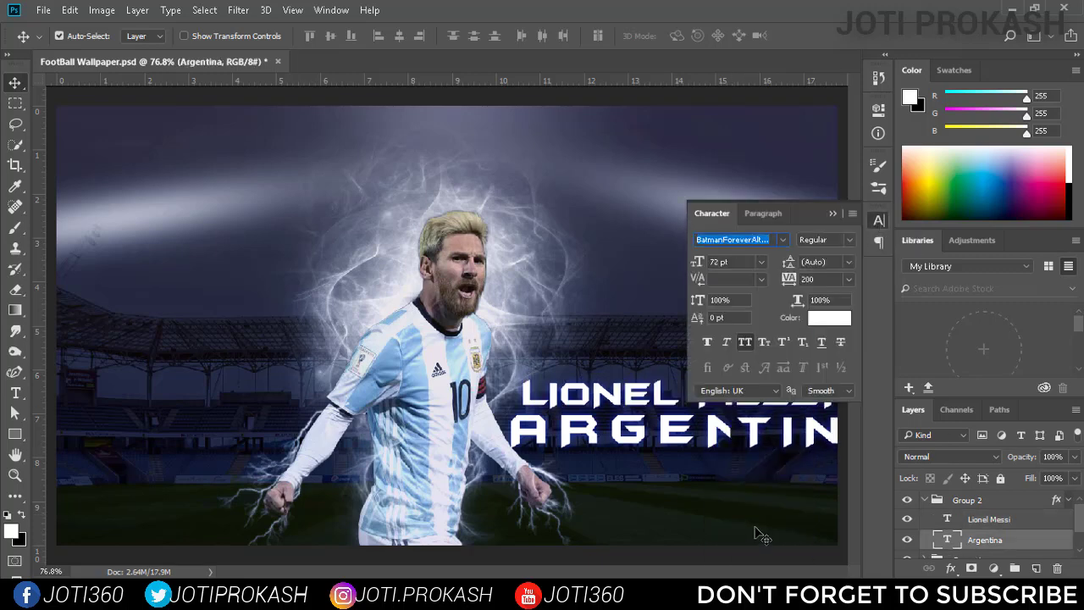
left_click(760, 262)
left_click(763, 528)
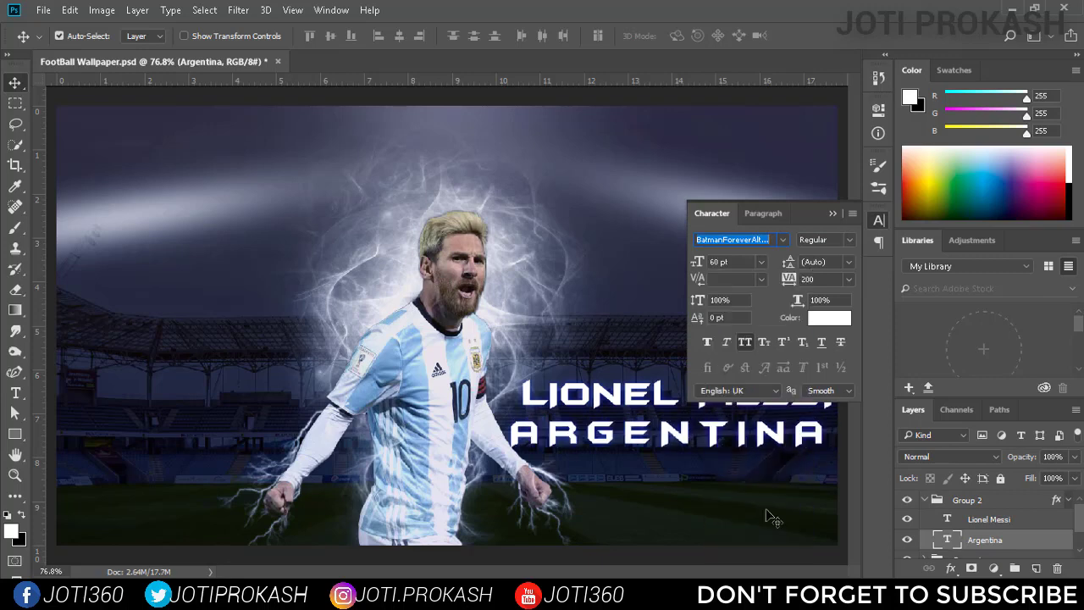
left_click(760, 262)
left_click(746, 544)
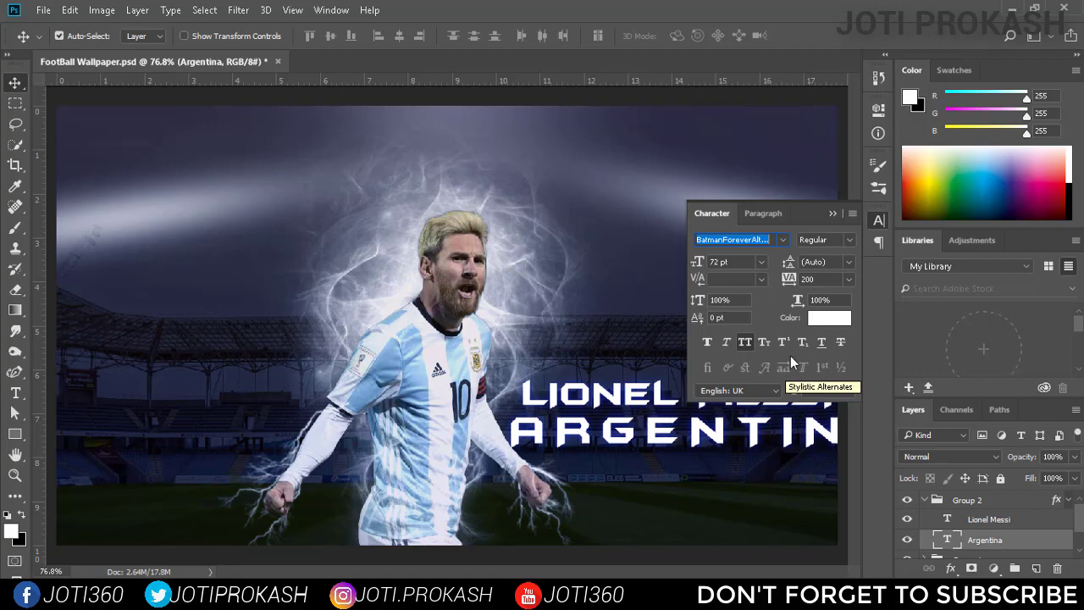
left_click(878, 219)
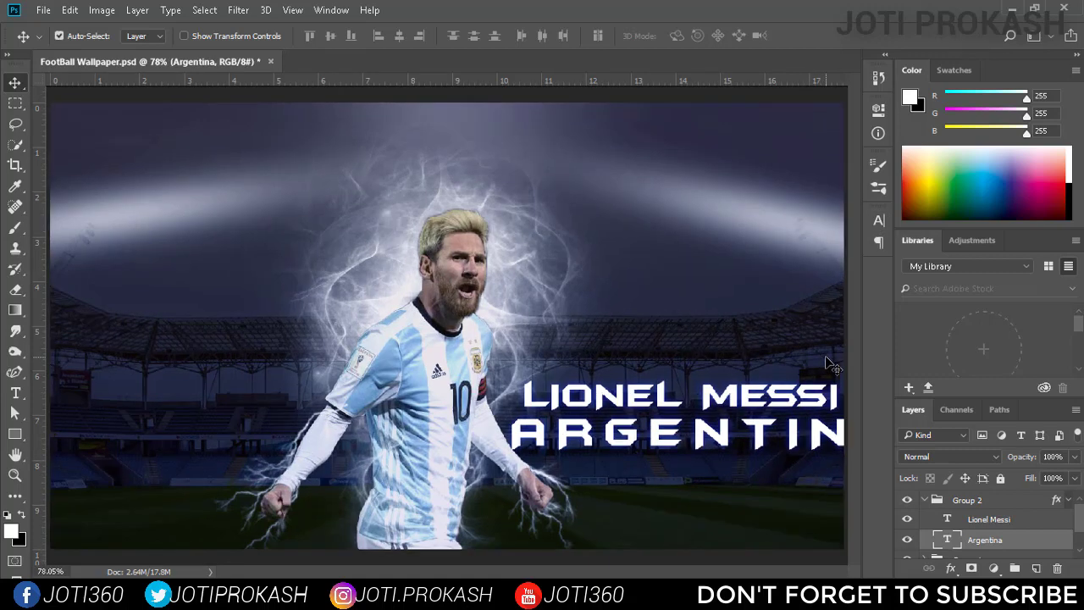
Move the ARGENTINA text up into the canvas's upper-right corner, leaving a small margin to the edges.
key("ctrl+minus")
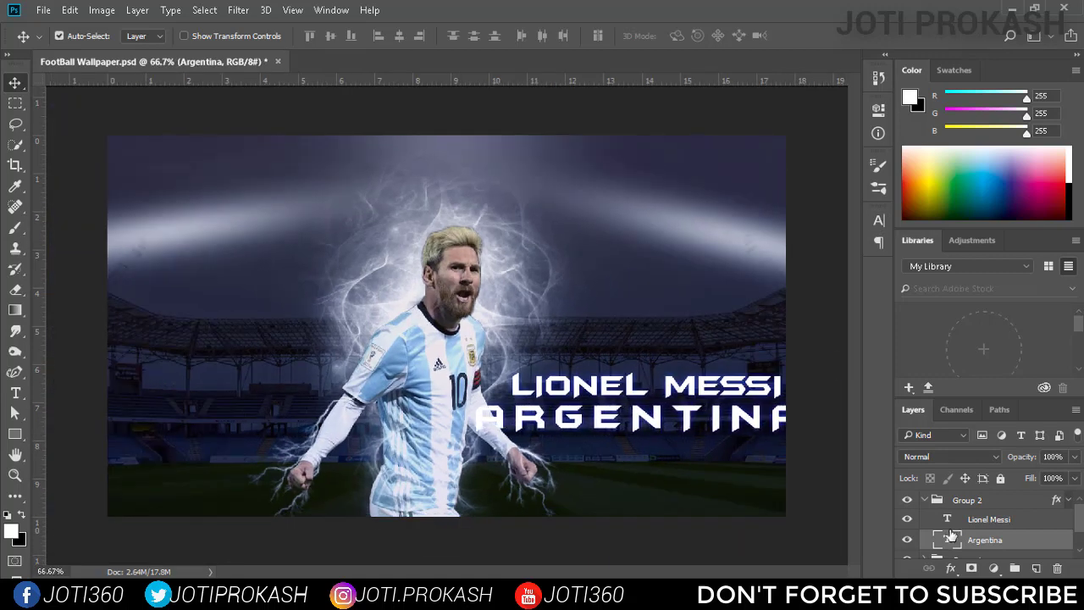
key("shift+Up")
key("shift+Up")
key("shift+Up")
key("shift+Up")
key("shift+Up")
key("shift+Up")
key("shift+Up")
key("shift+Up")
key("shift+Up")
key("shift+Up")
key("shift+Up")
key("shift+Up")
key("shift+Up")
key("shift+Up")
key("shift+Up")
key("shift+Up")
key("shift+Up")
key("shift+Up")
key("shift+Up")
key("shift+Up")
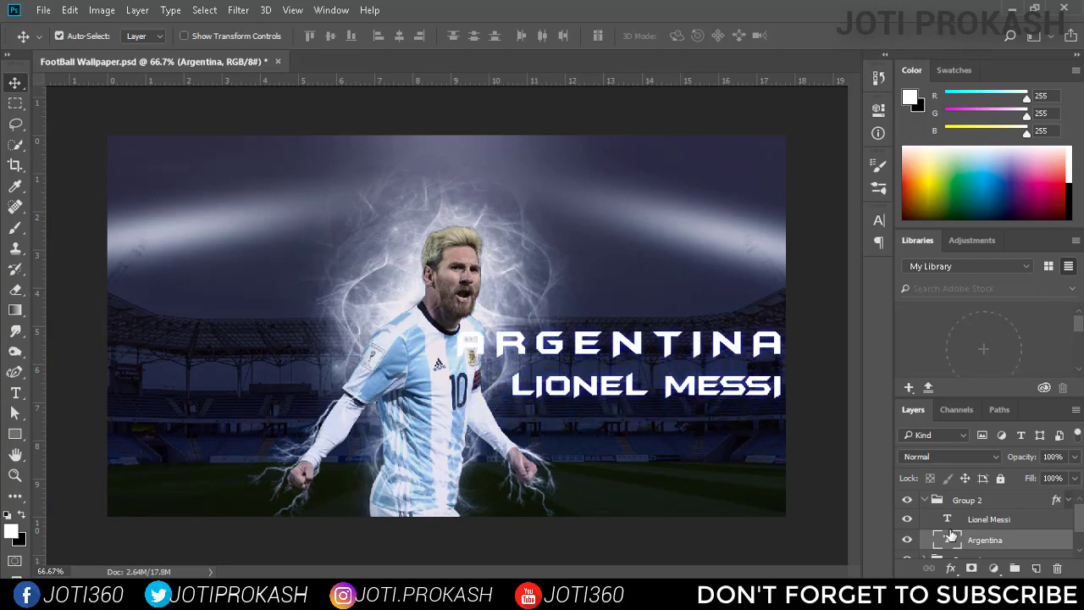
key("shift+Up")
key("shift+Up")
key("shift+Up")
key("shift+Up")
key("shift+Up")
key("shift+Up")
key("shift+Up")
key("shift+Up")
key("shift+Up")
key("shift+Up")
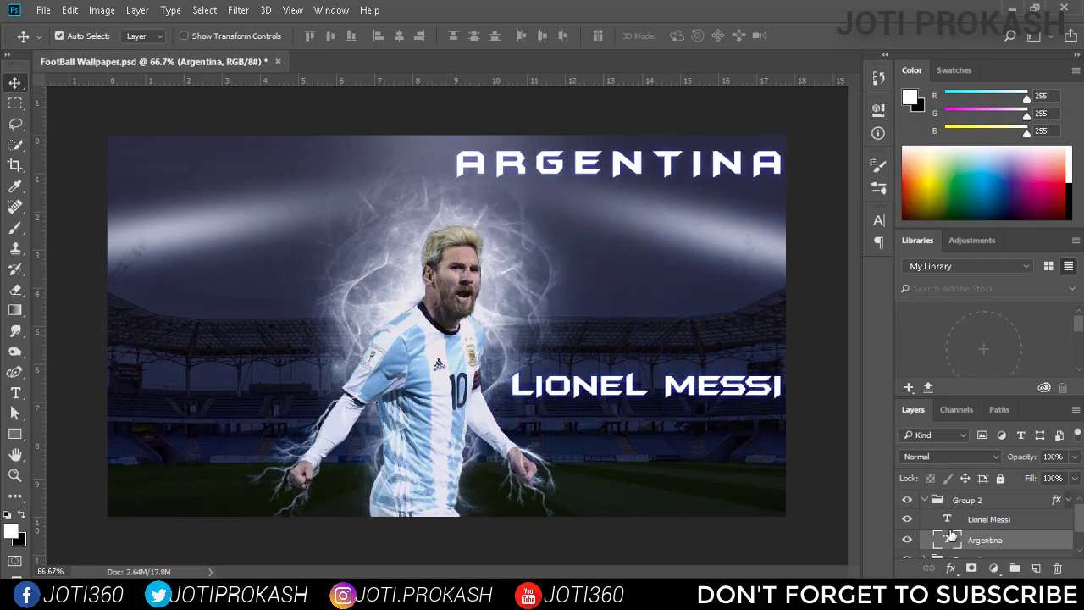
key("shift+Left")
key("shift+Left")
key("shift+Left")
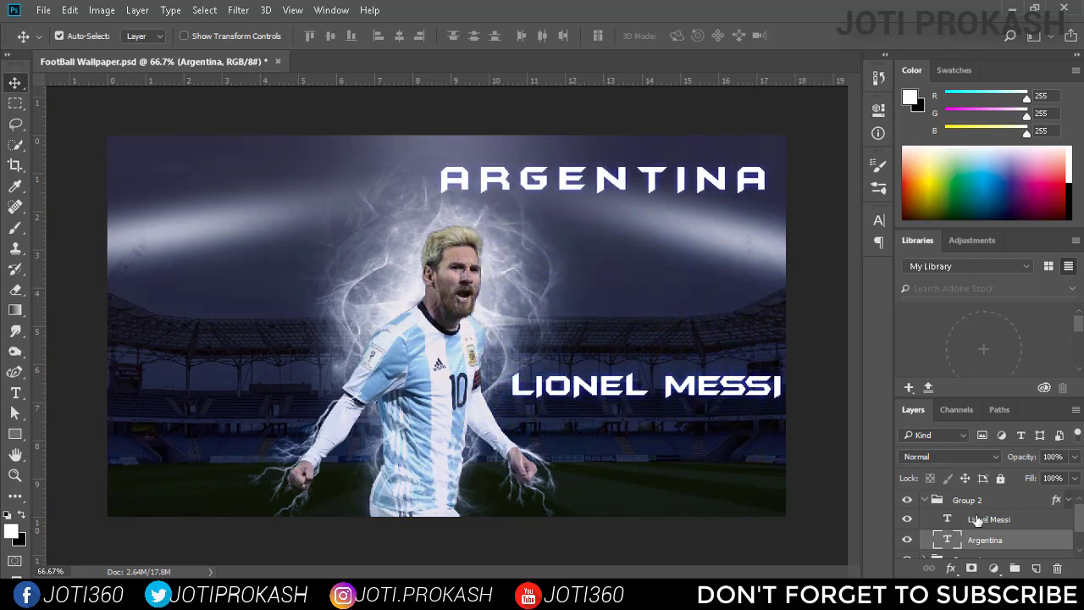
Move the LIONEL MESSI text up close beneath ARGENTINA, with the right ends of both lines aligned.
left_click(978, 520)
key("shift+Up")
key("shift+Up")
key("shift+Up")
key("shift+Up")
key("shift+Up")
key("shift+Up")
key("shift+Up")
key("shift+Up")
key("shift+Up")
key("shift+Up")
key("shift+Up")
key("shift+Up")
key("shift+Up")
key("shift+Up")
key("shift+Up")
key("shift+Up")
key("shift+Up")
key("shift+Up")
key("shift+Up")
key("shift+Up")
key("shift+Left")
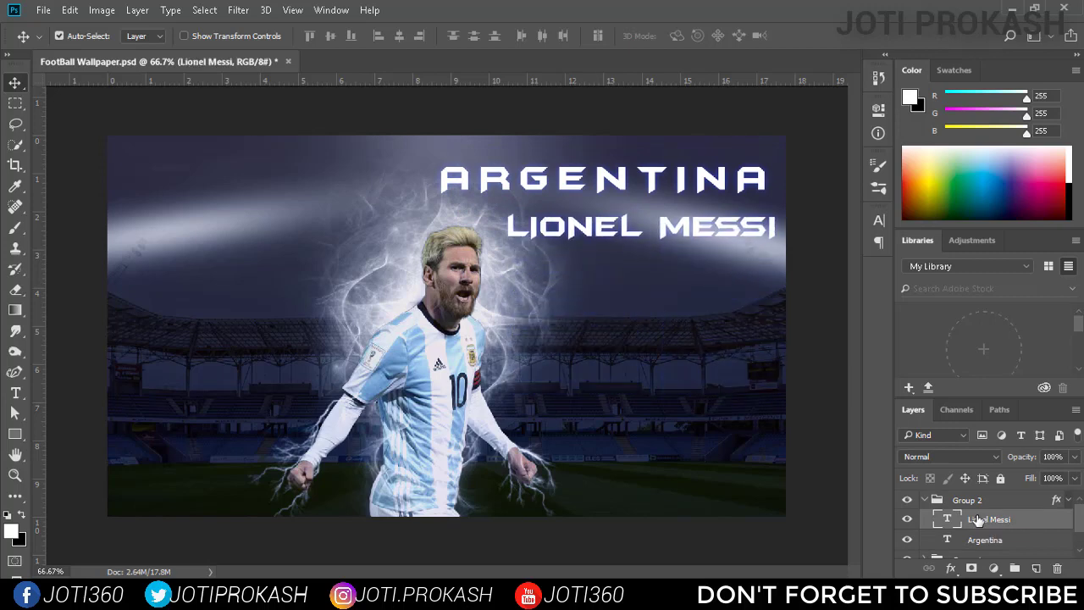
key("shift+Up")
key("shift+Up")
key("shift+Up")
key("shift+Left")
key("shift+Left")
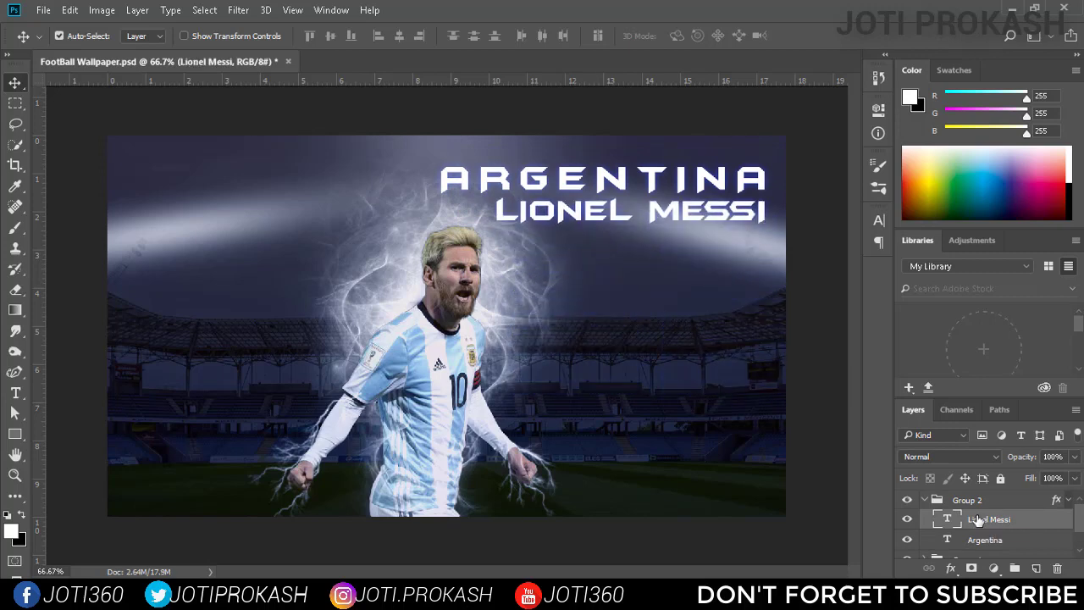
left_click(1069, 504)
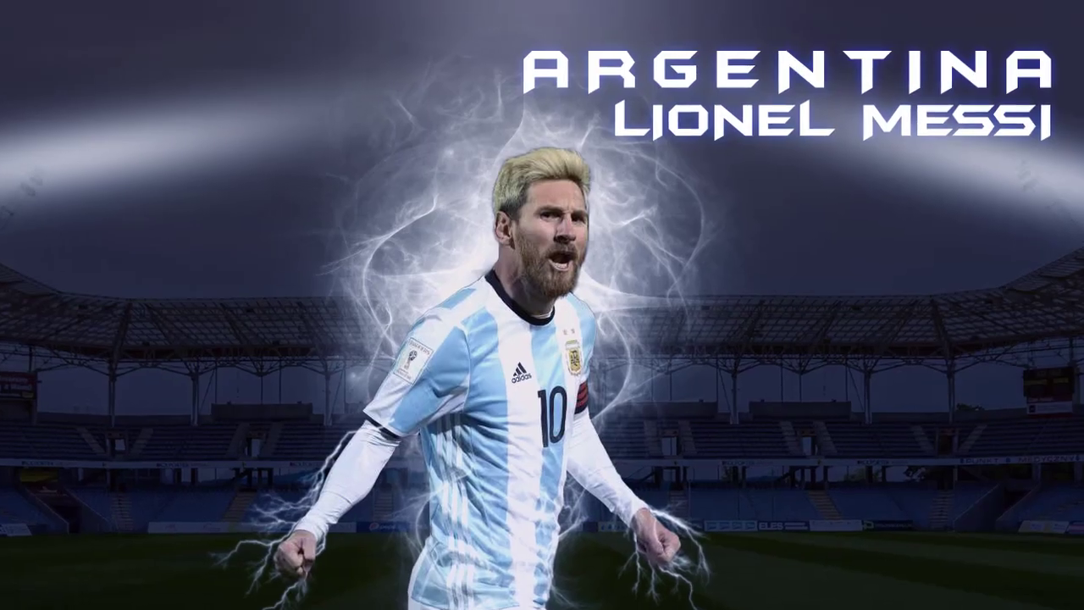